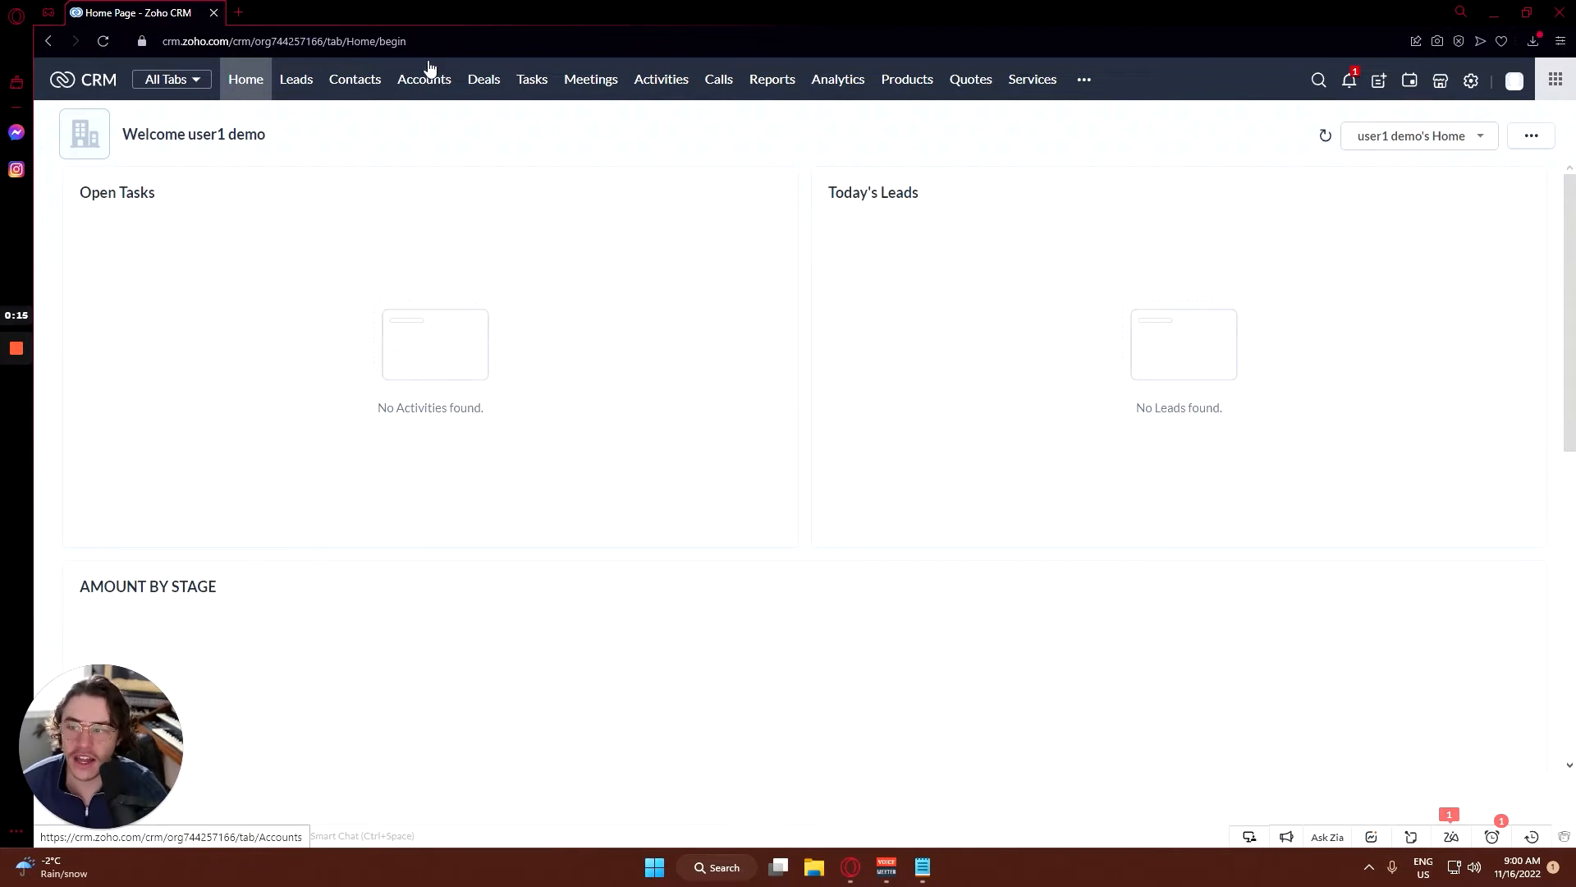
Step: Look over the Deals list and its field filters, and open the first Pepsi contact's record from the Contacts list
{"action": "left_click", "coordinate": [484, 82]}
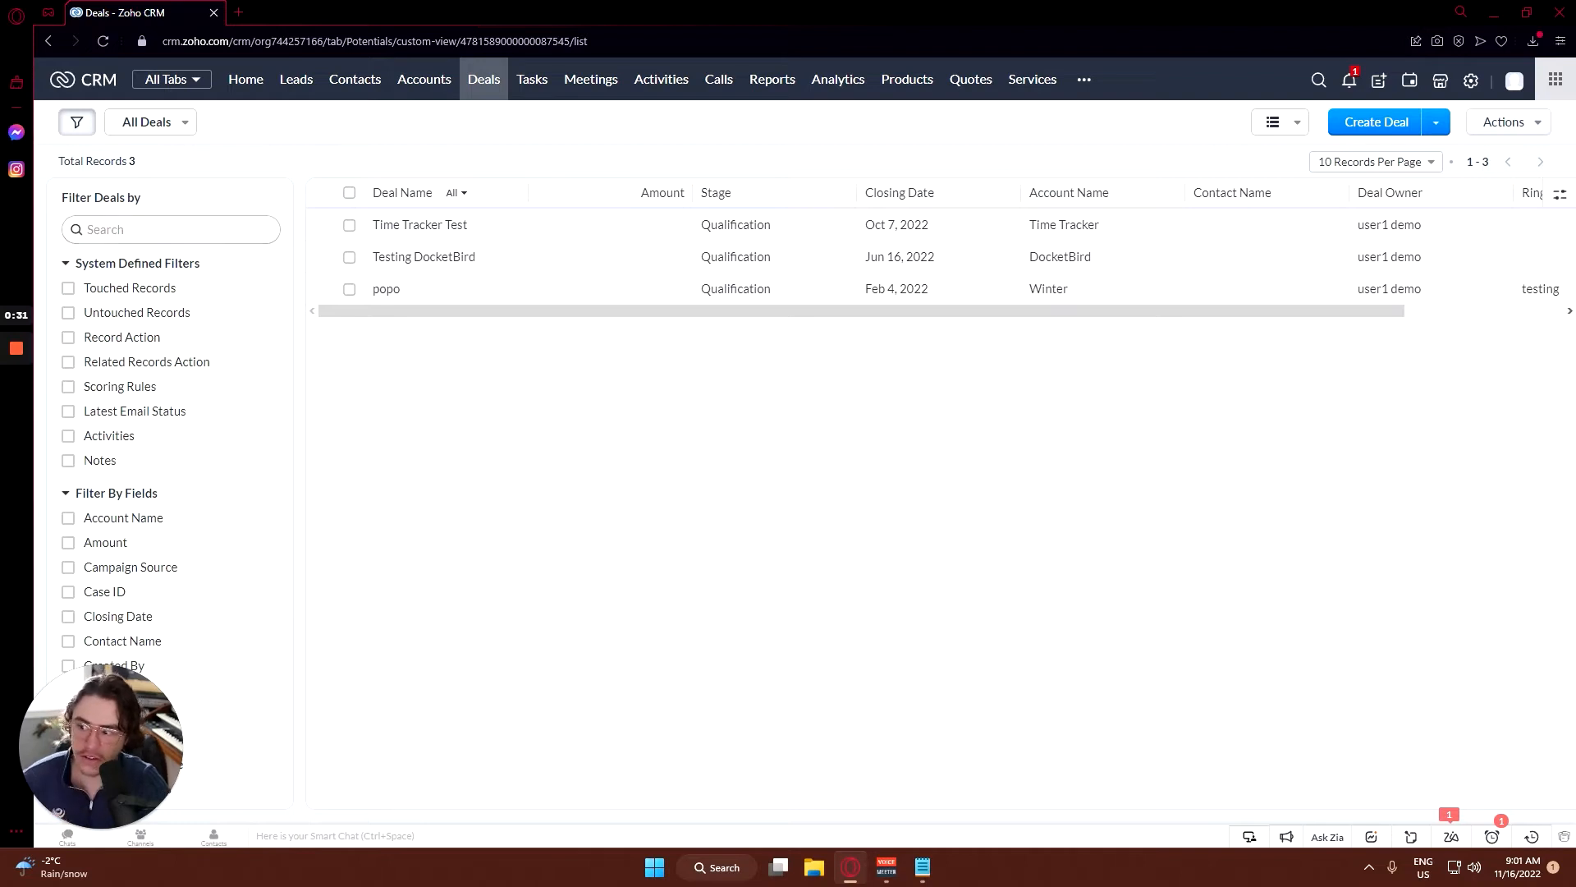
{"action": "scroll", "coordinate": [214, 384], "scroll_direction": "down", "scroll_amount": 2}
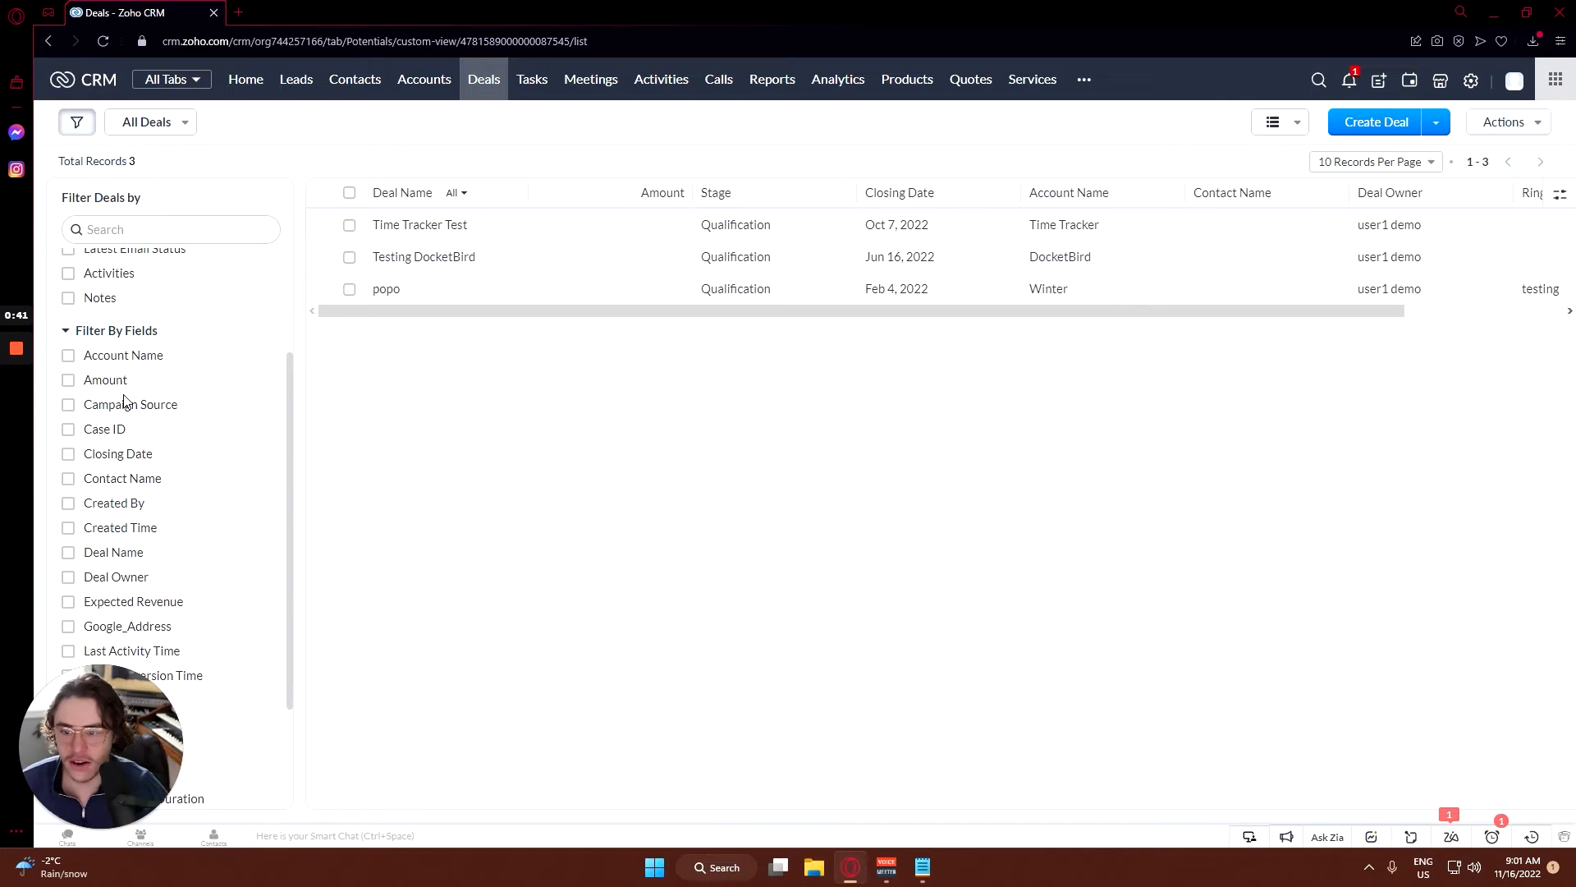
{"action": "left_click", "coordinate": [420, 86]}
{"action": "left_click", "coordinate": [355, 92]}
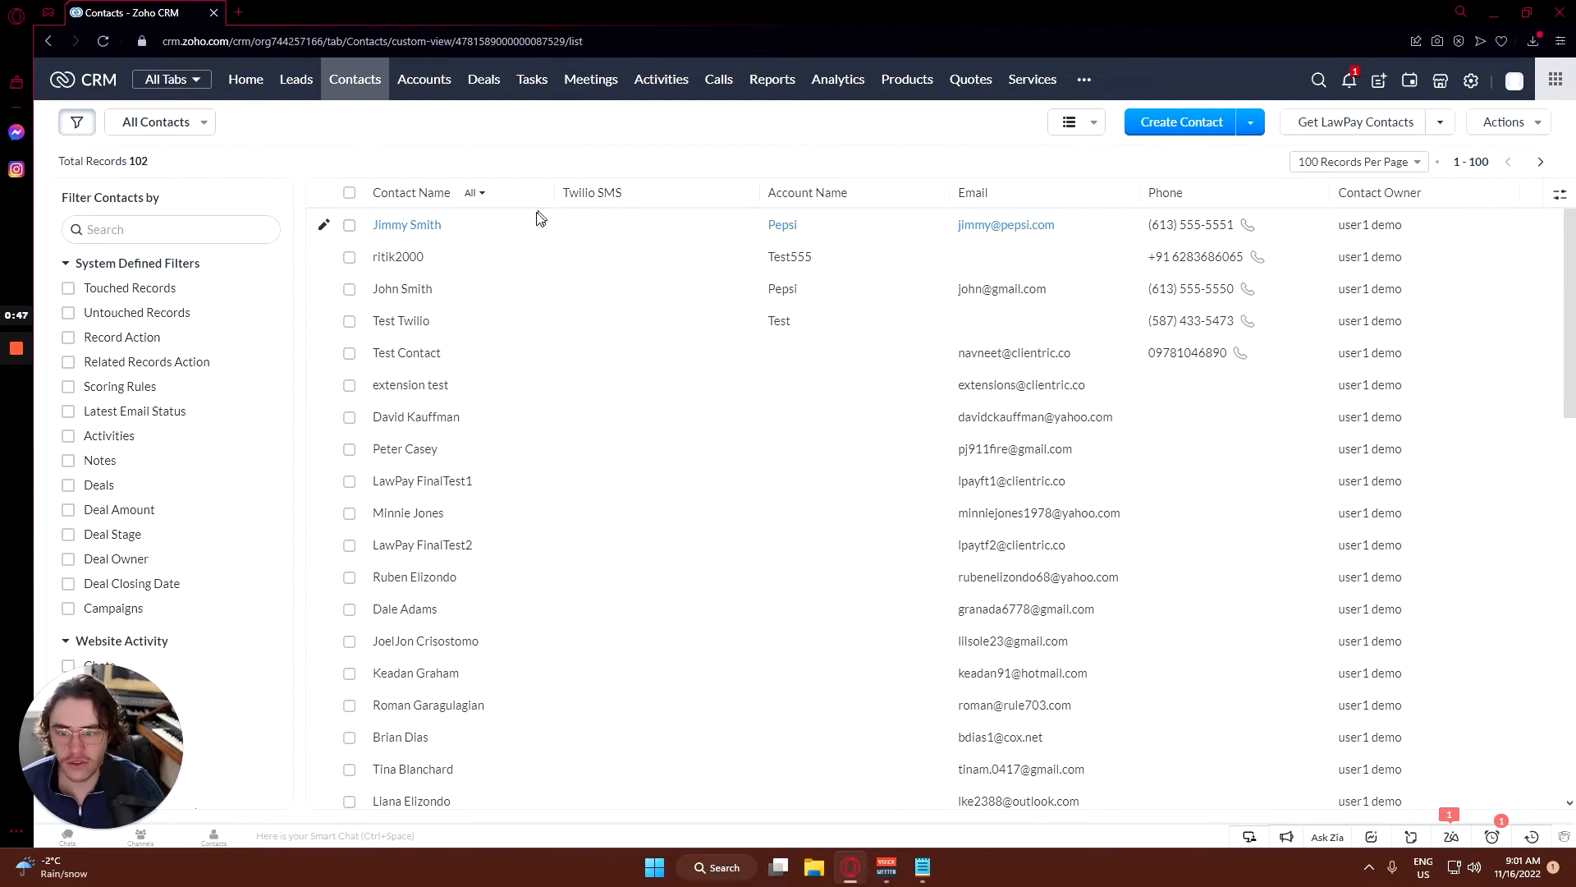
{"action": "left_click", "coordinate": [431, 225]}
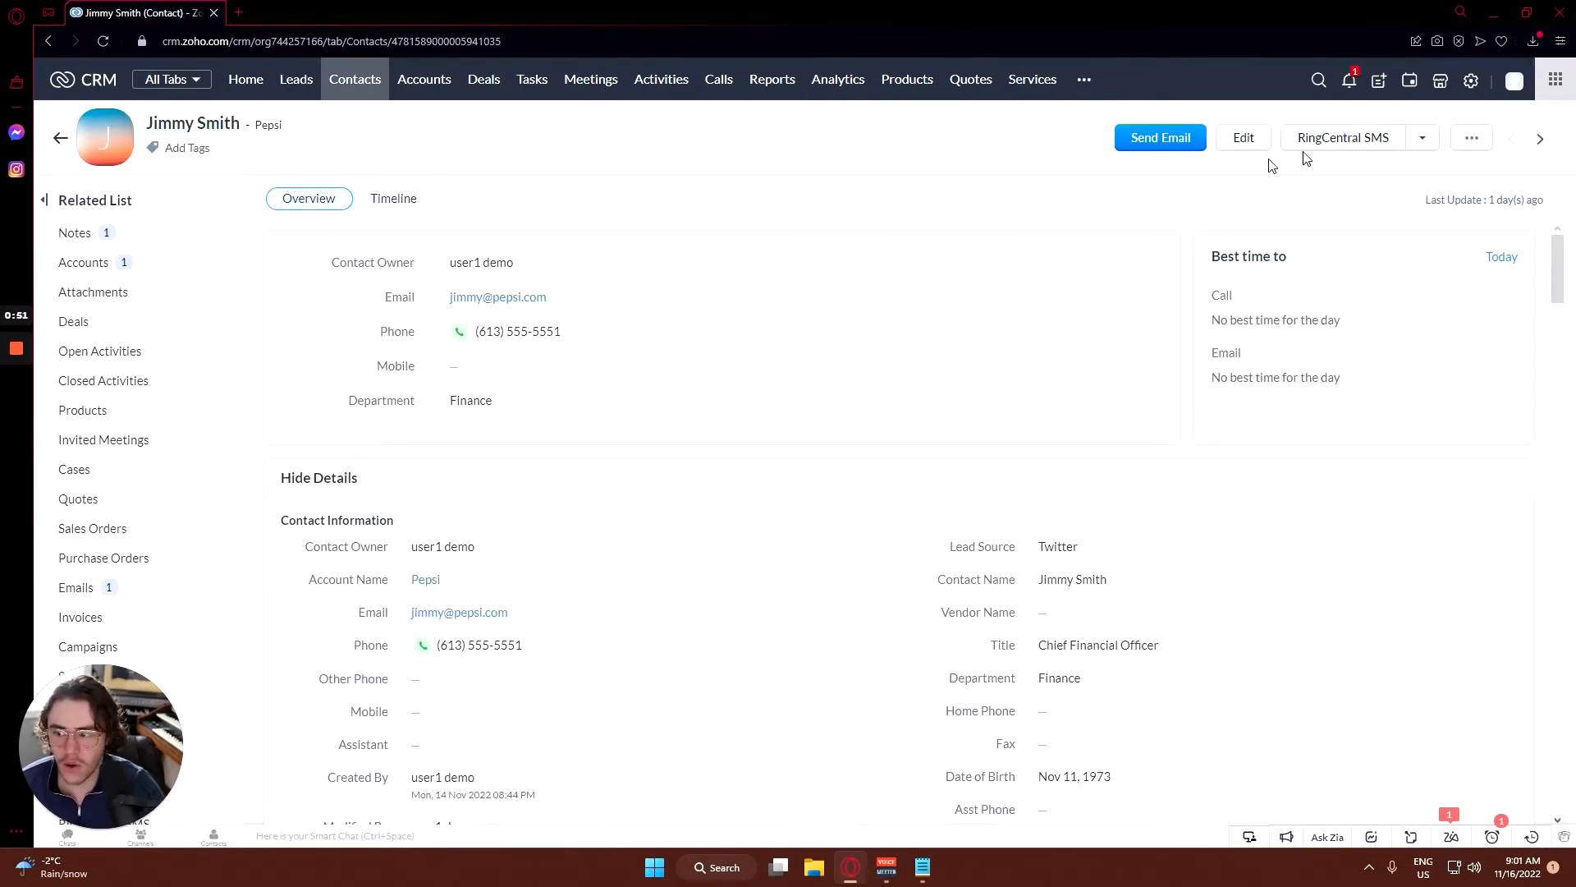
Step: Start a new deal from the contact's Deals related list and enter an amount of 2500
{"action": "left_click", "coordinate": [1422, 138]}
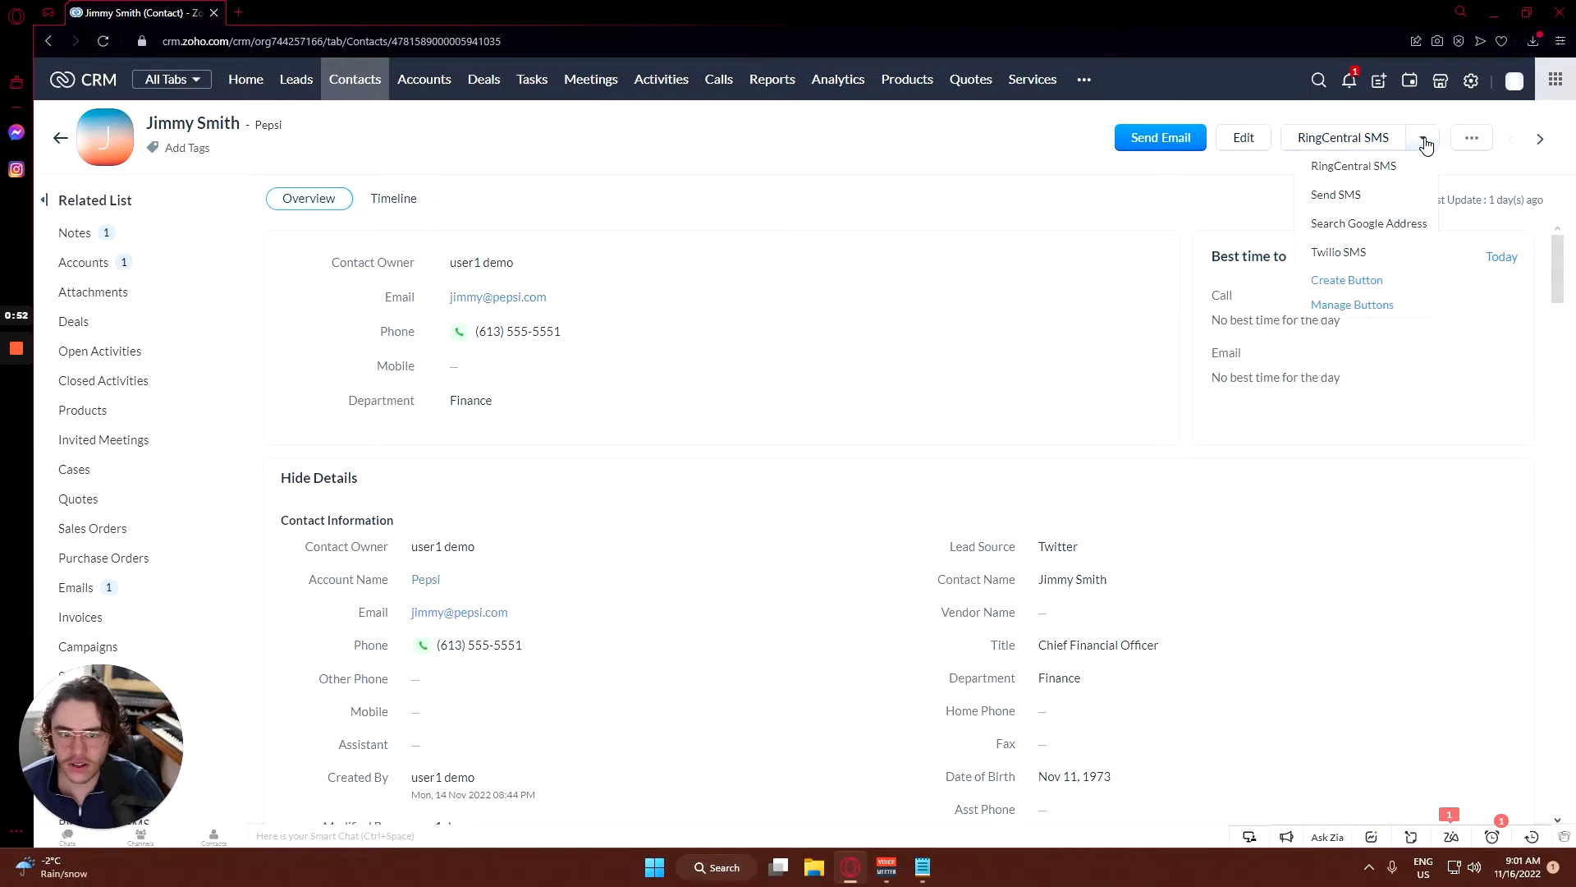
{"action": "left_click", "coordinate": [1472, 138]}
{"action": "scroll", "coordinate": [277, 336], "scroll_direction": "down", "scroll_amount": 5}
{"action": "left_click", "coordinate": [155, 331]}
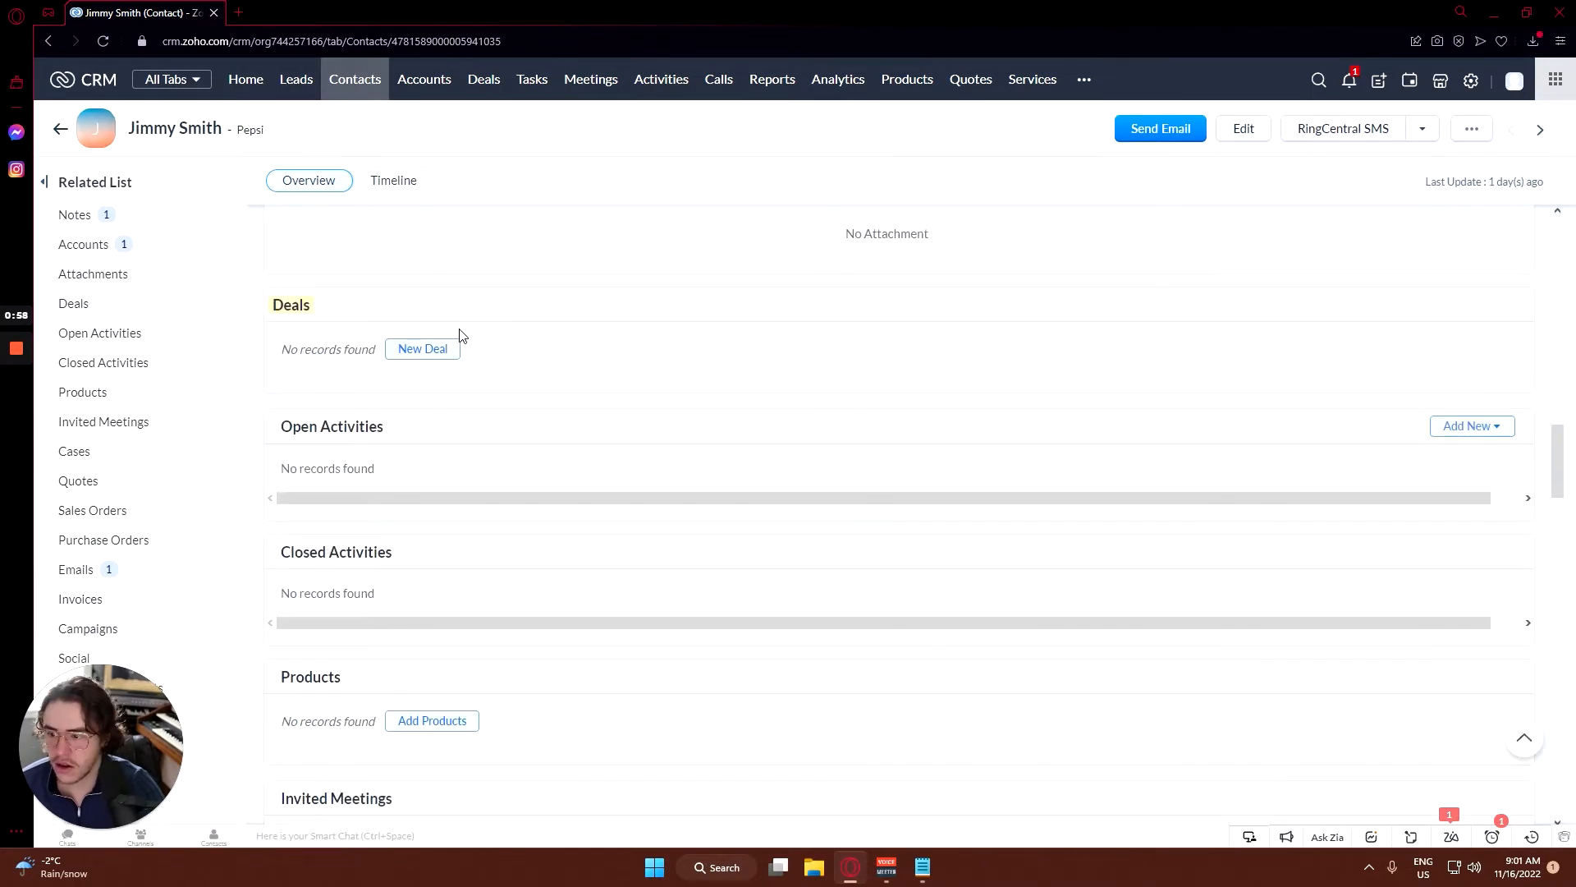
{"action": "left_click_drag", "start_coordinate": [438, 350], "coordinate": [446, 350]}
{"action": "left_click", "coordinate": [411, 353]}
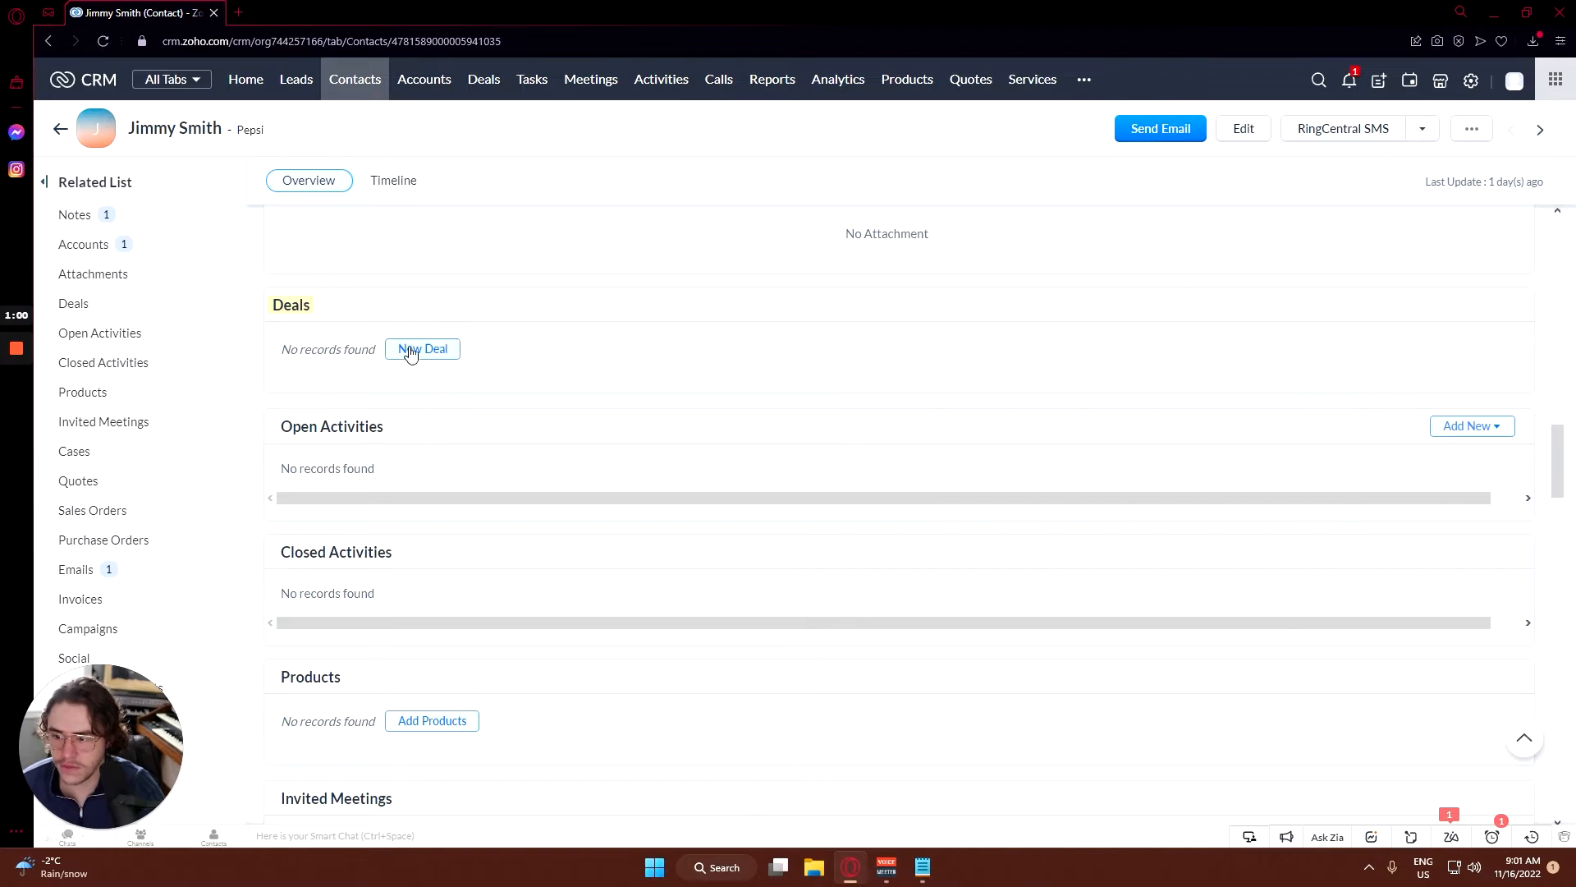
{"action": "left_click", "coordinate": [410, 353]}
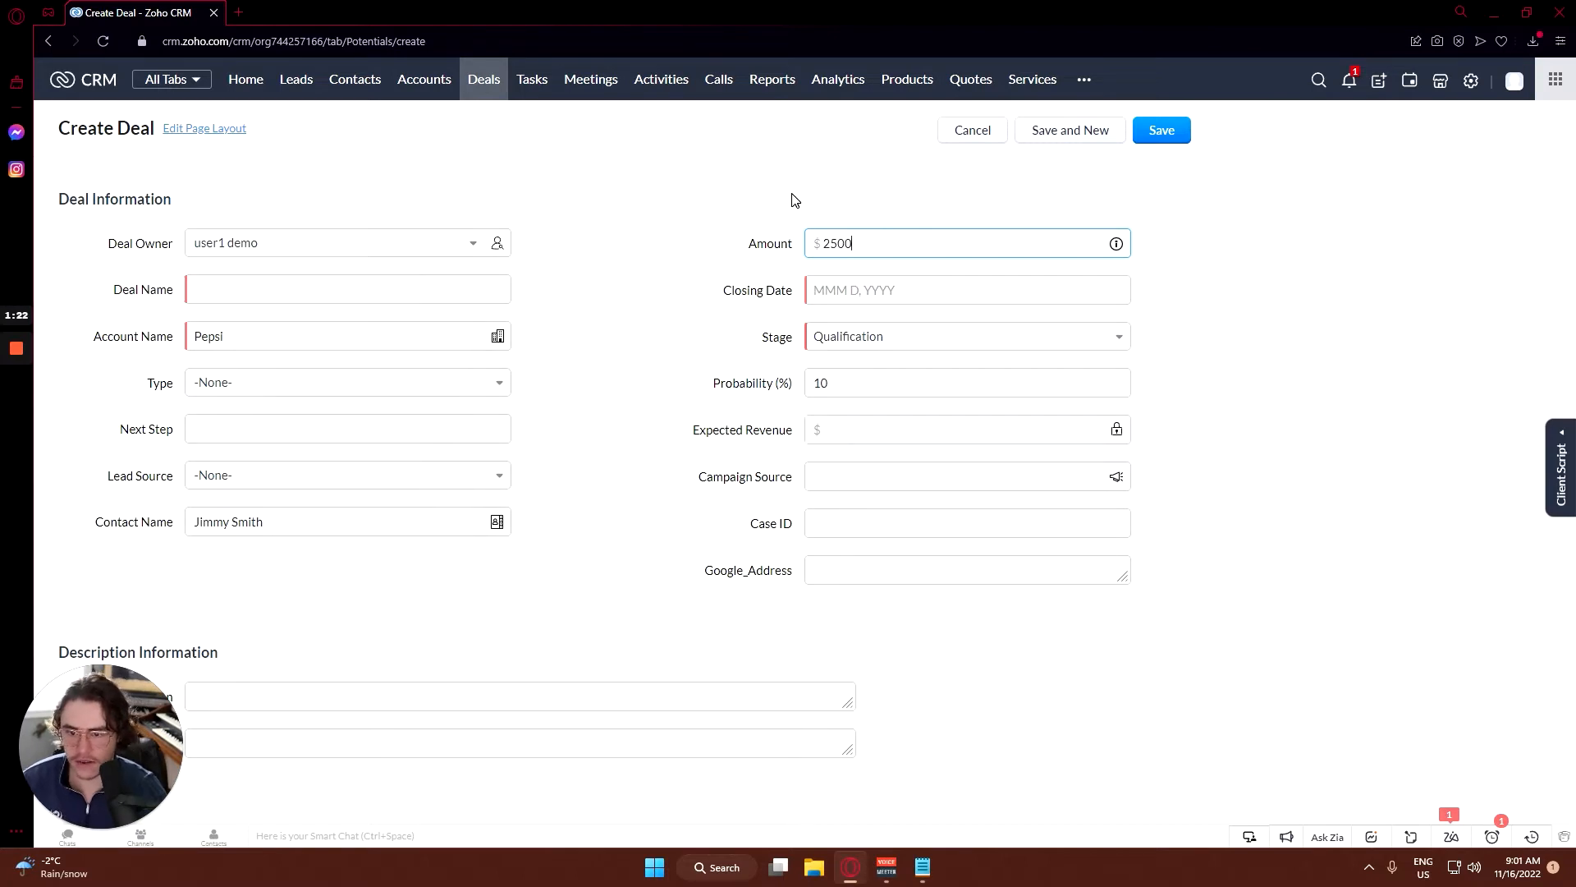
Step: Set the deal's closing date to Nov 18, 2022 and its stage to Proposal/Price Quote
{"action": "left_click", "coordinate": [854, 290]}
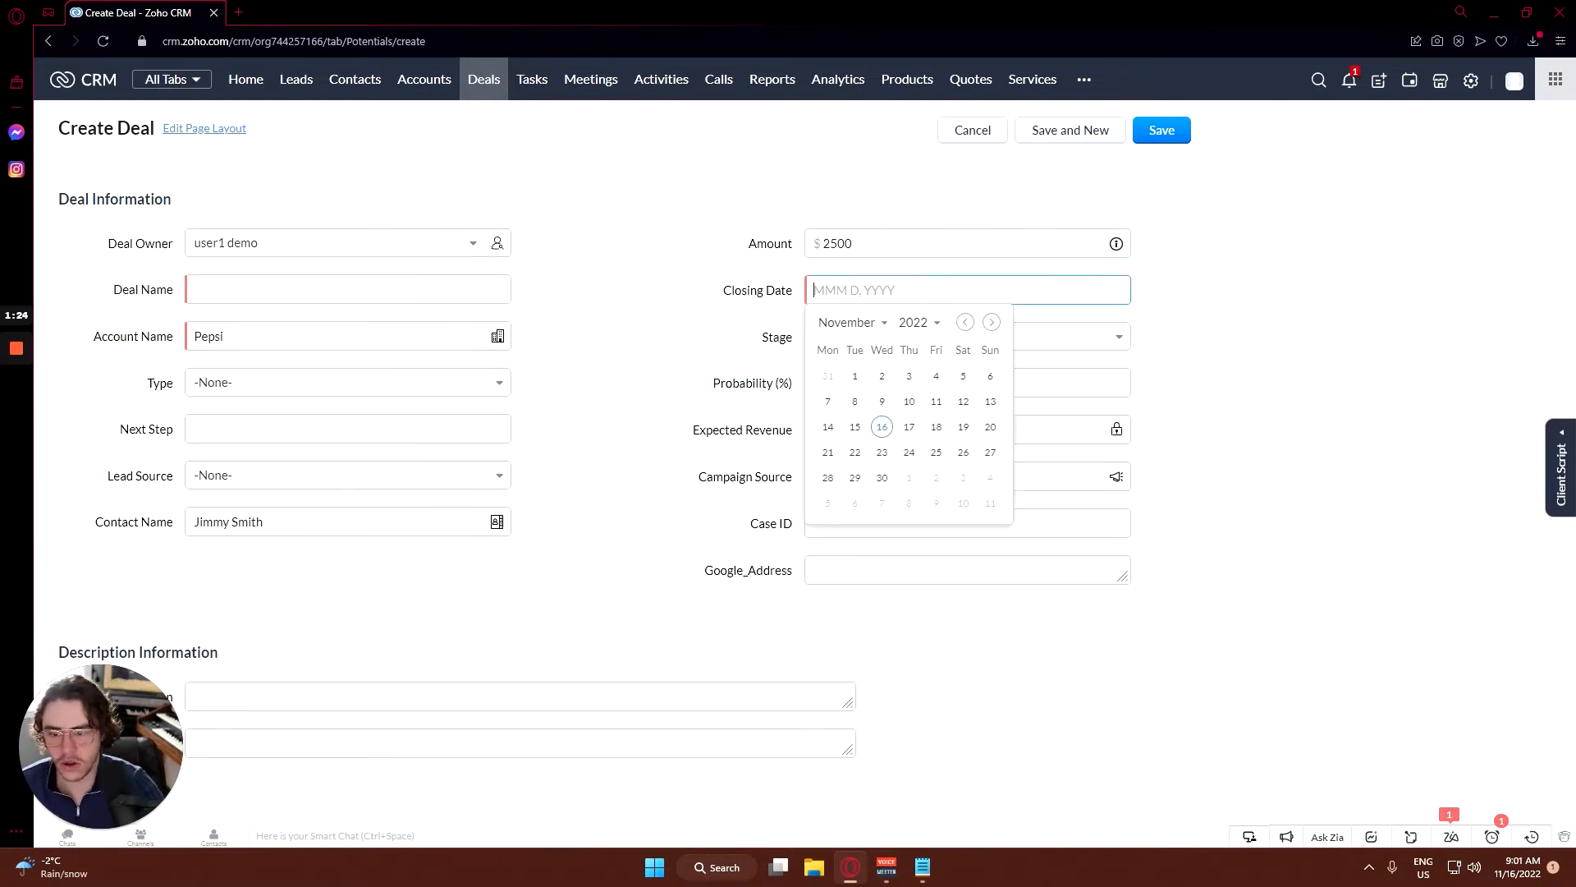
{"action": "left_click", "coordinate": [935, 427]}
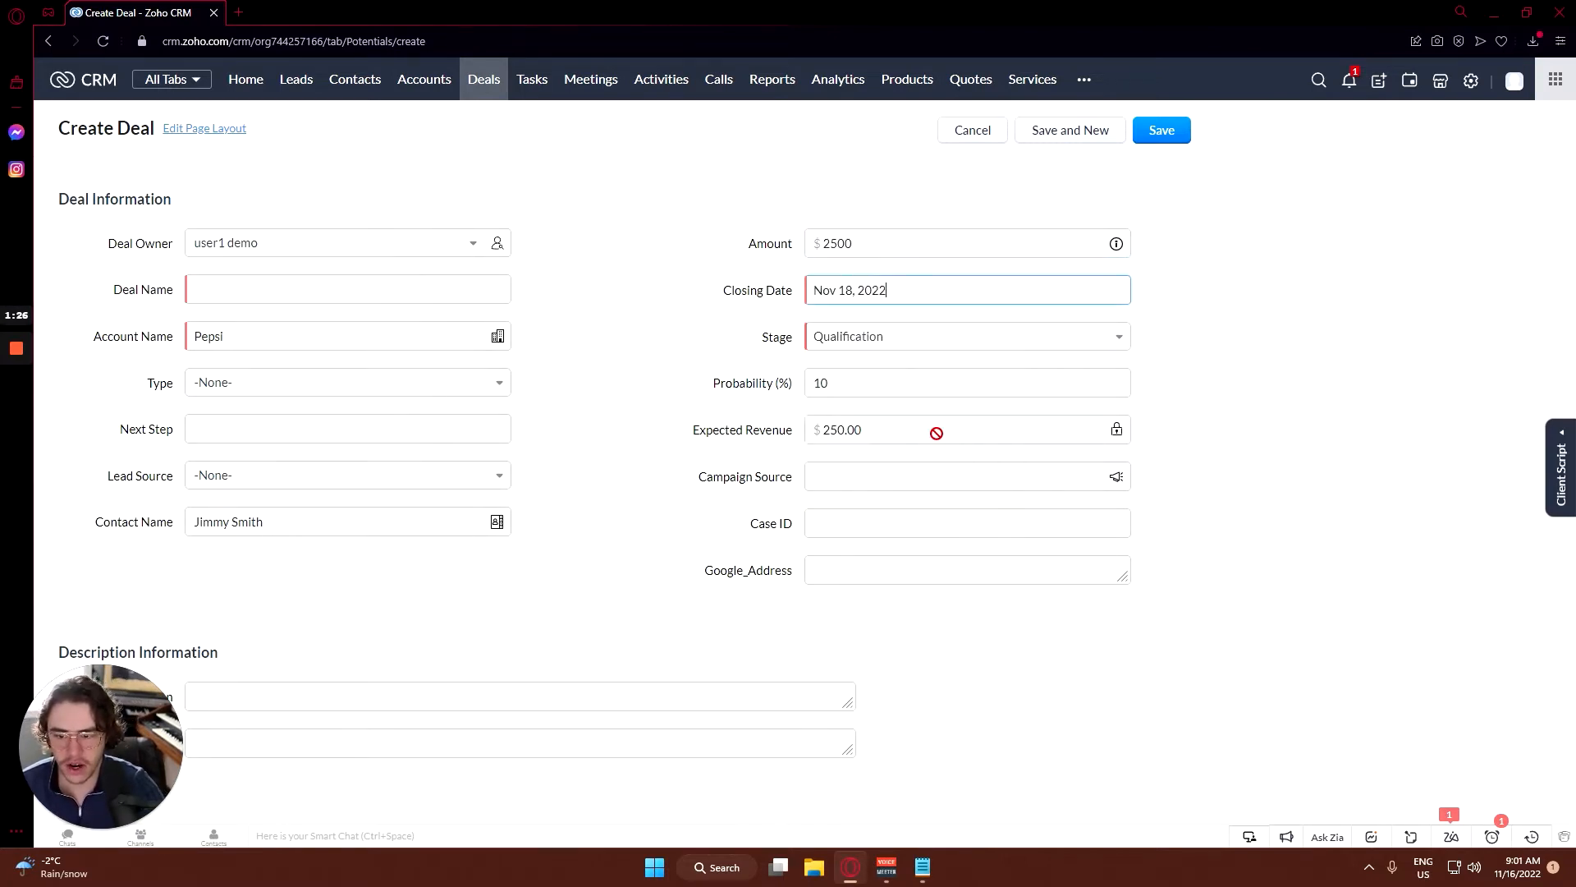
{"action": "left_click", "coordinate": [849, 341]}
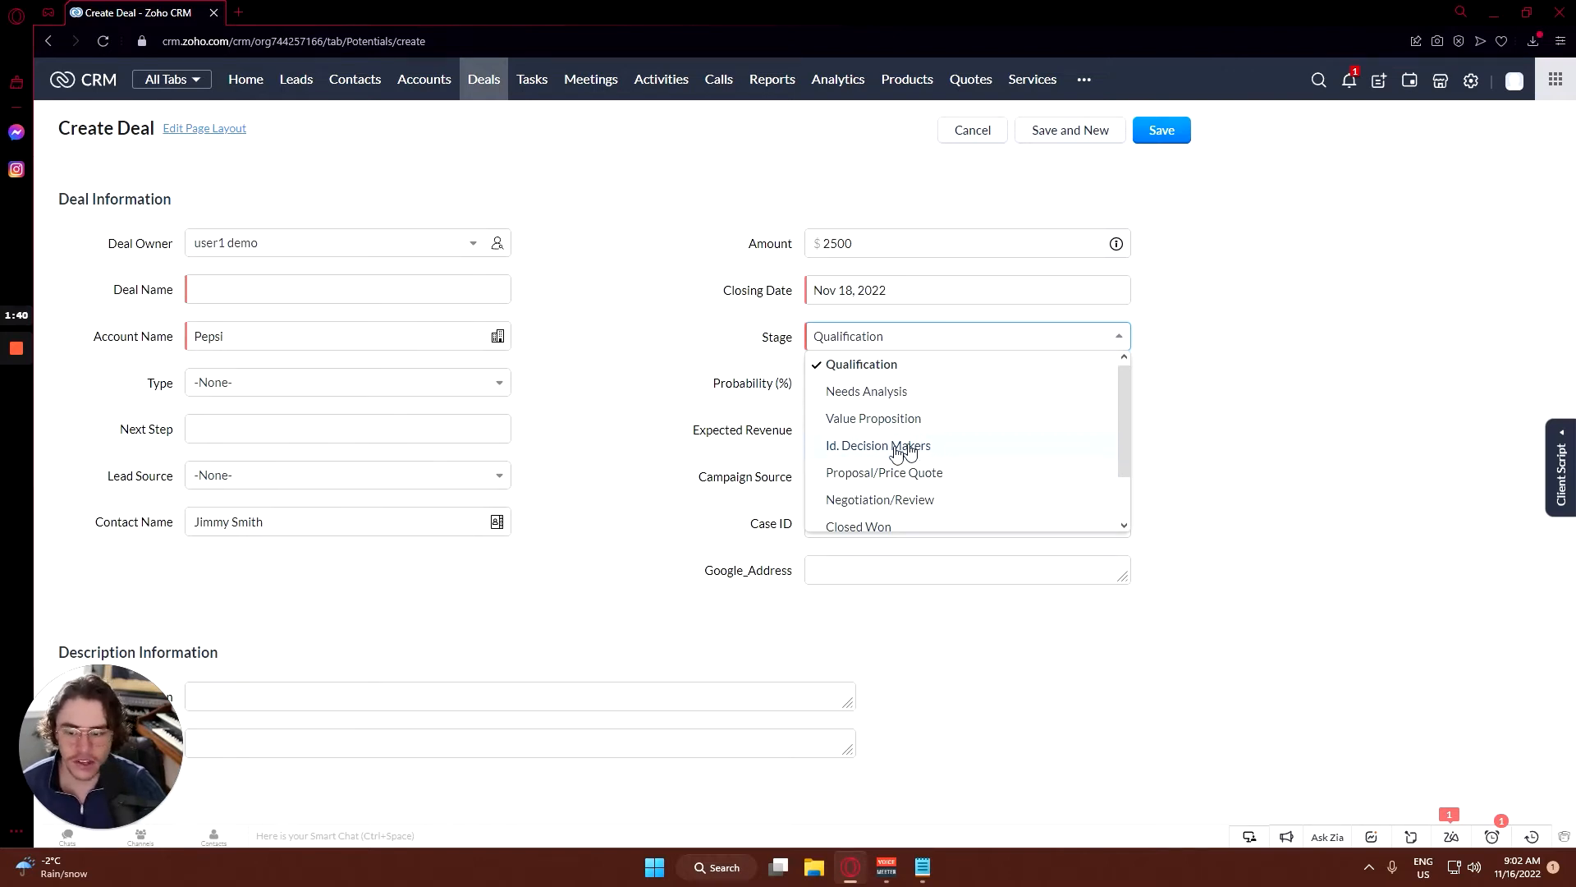
{"action": "left_click", "coordinate": [849, 480]}
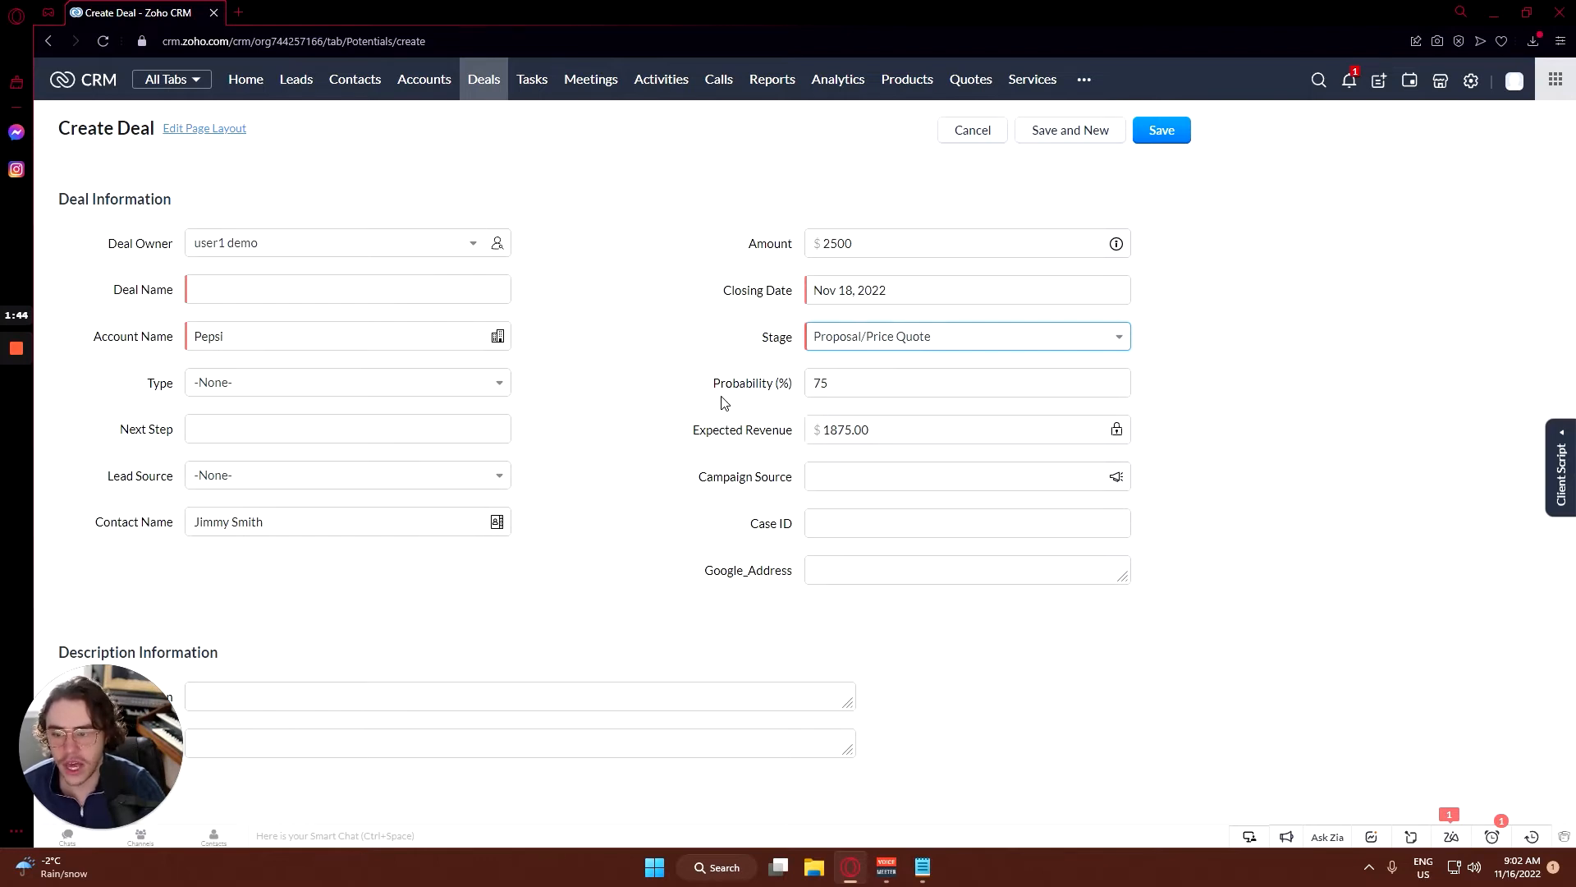
{"action": "mouse_move", "coordinate": [712, 382]}
{"action": "left_mouse_down"}
{"action": "mouse_move", "coordinate": [776, 383]}
{"action": "mouse_move", "coordinate": [711, 384]}
{"action": "left_mouse_up"}
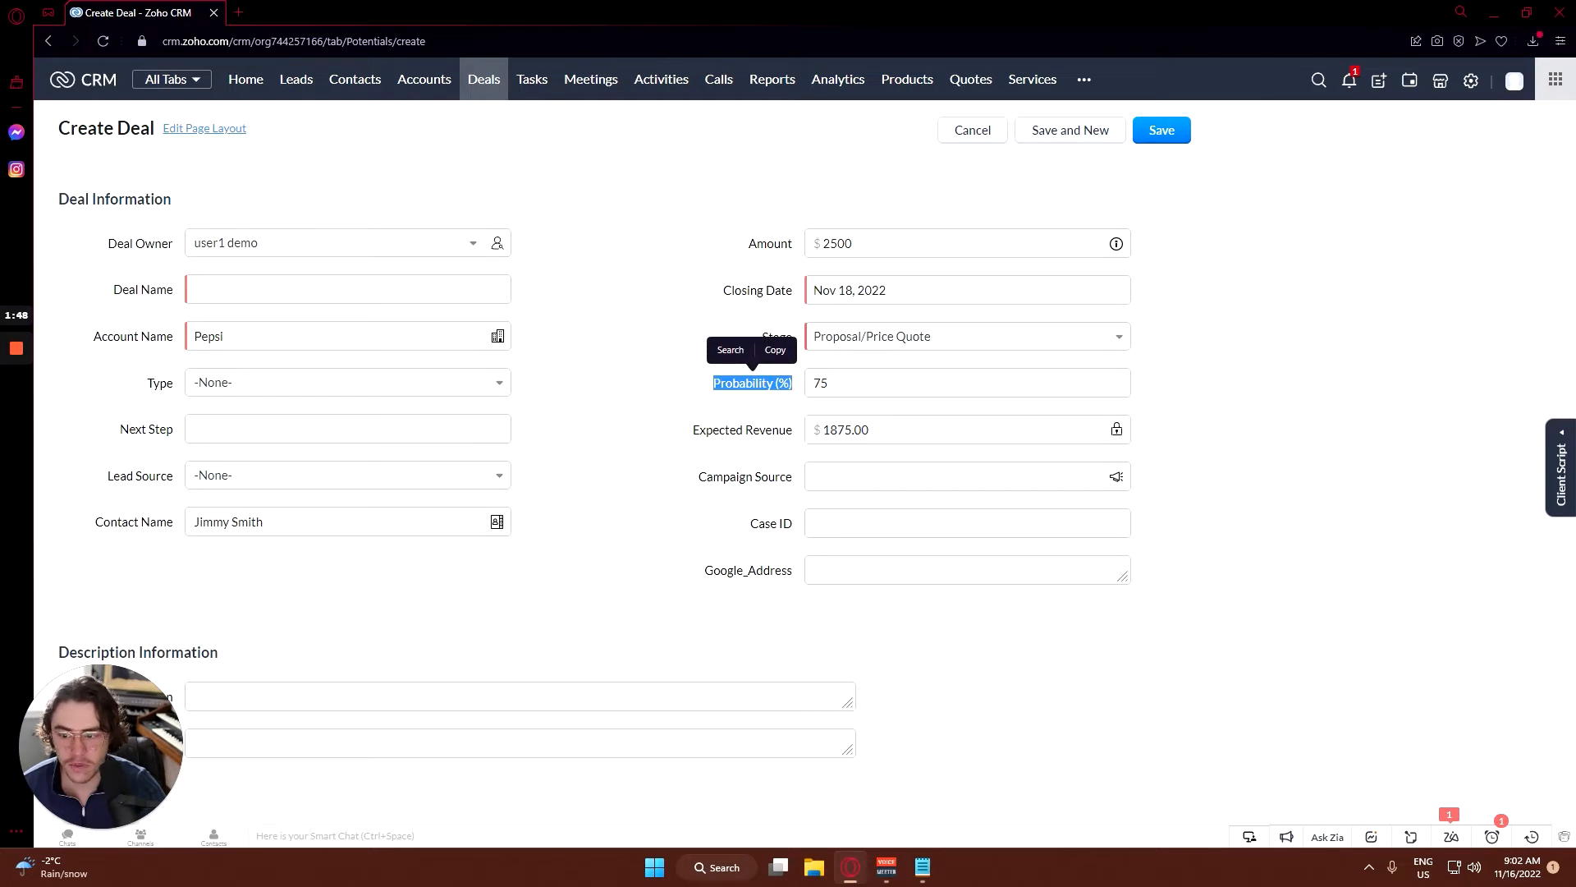
{"action": "left_click", "coordinate": [708, 385]}
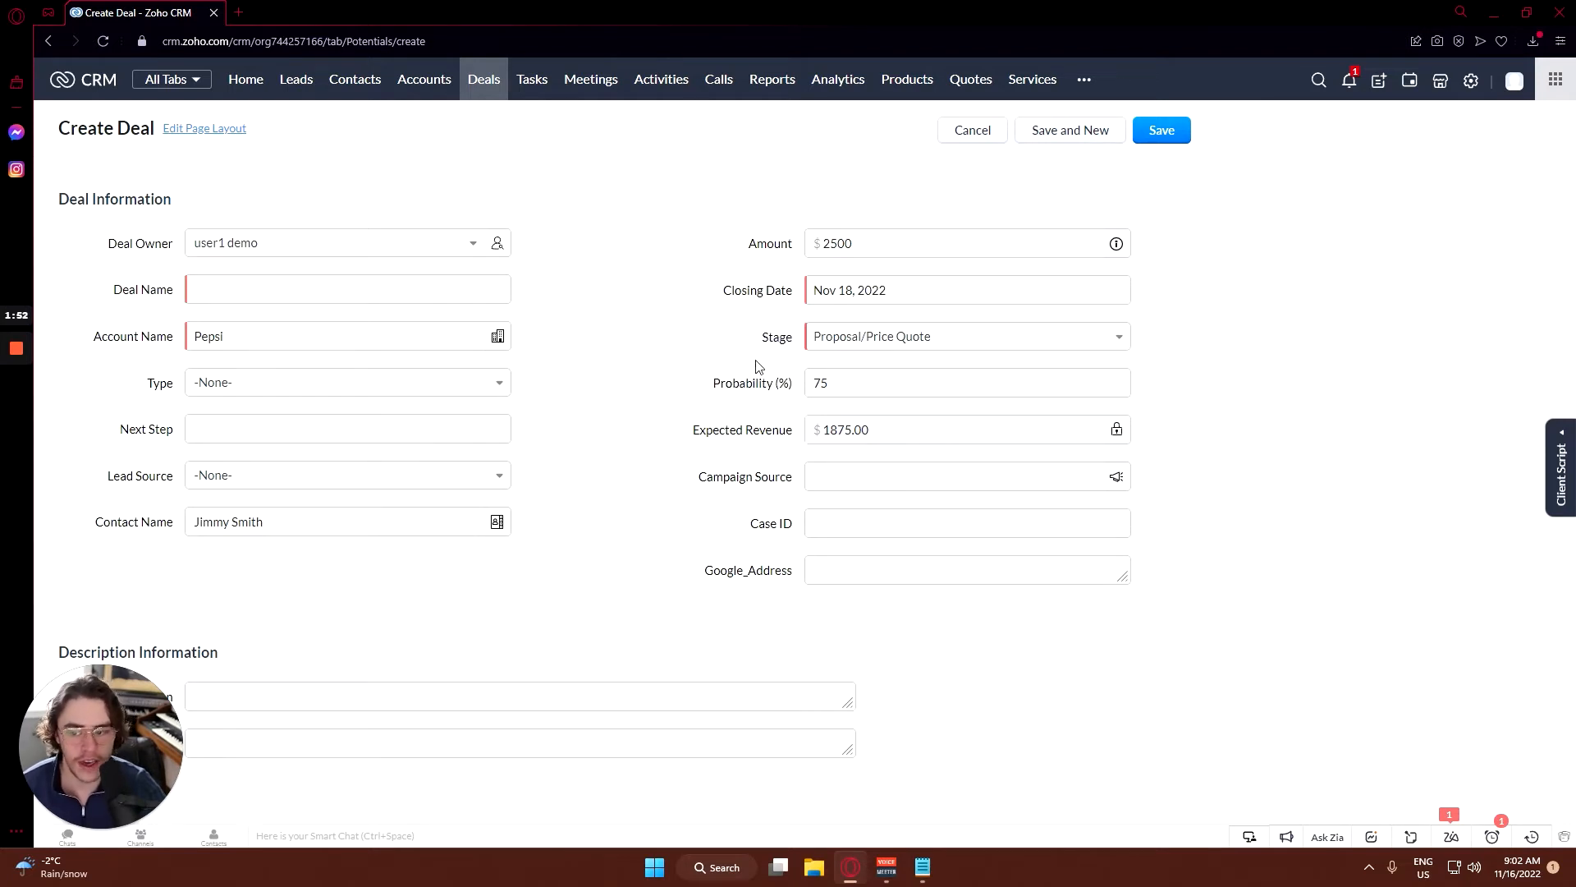
{"action": "left_click_drag", "start_coordinate": [756, 384], "coordinate": [767, 383]}
{"action": "left_click", "coordinate": [775, 381]}
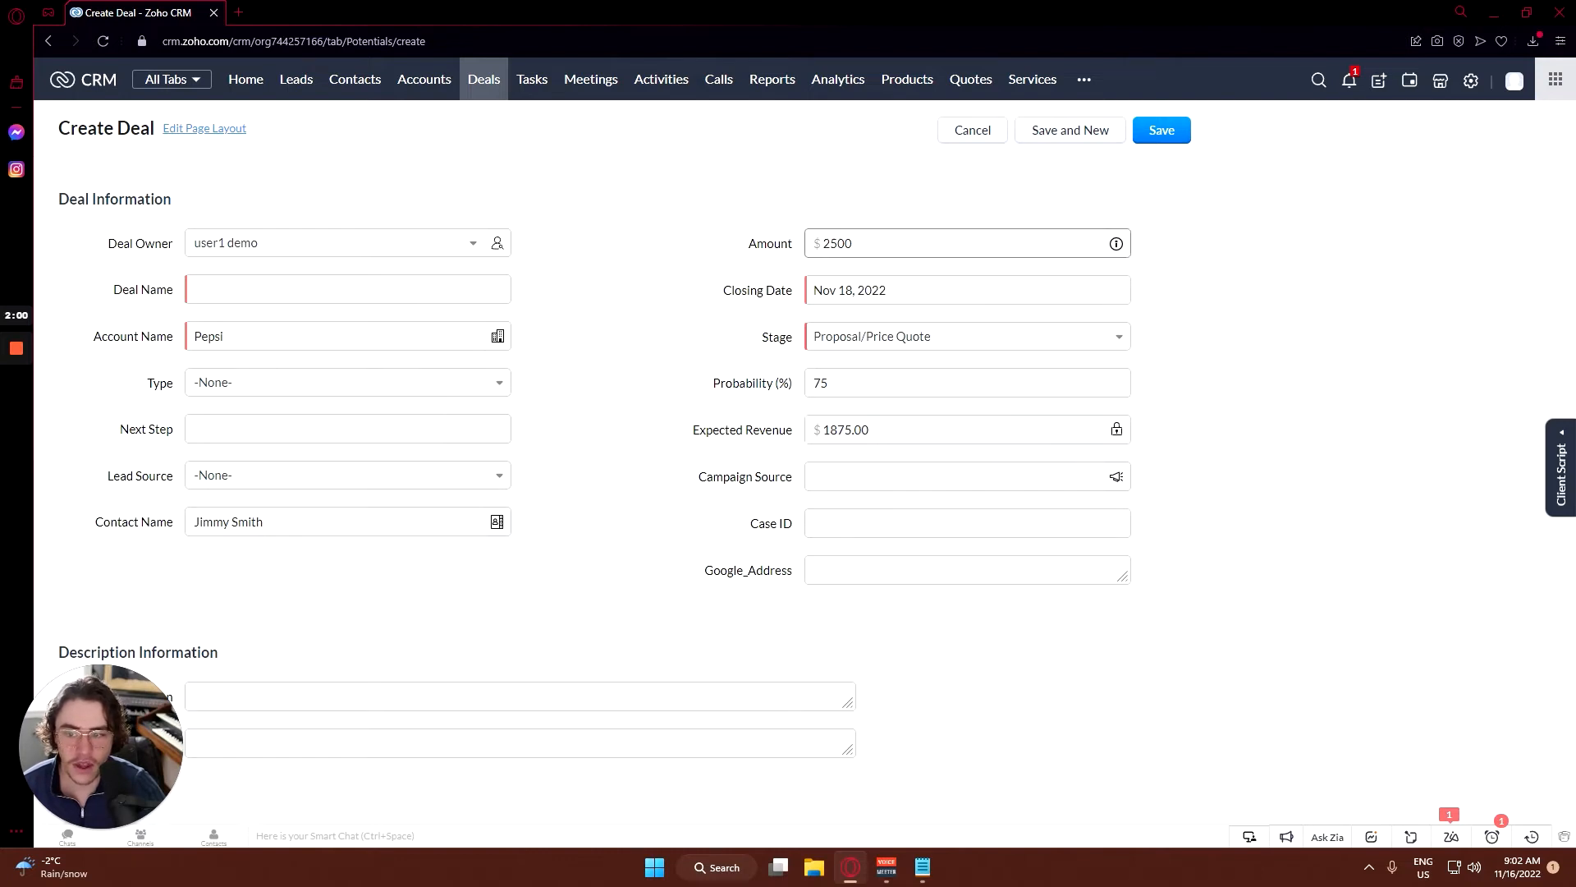
{"action": "left_click_drag", "start_coordinate": [854, 244], "coordinate": [746, 248]}
{"action": "left_click", "coordinate": [714, 256]}
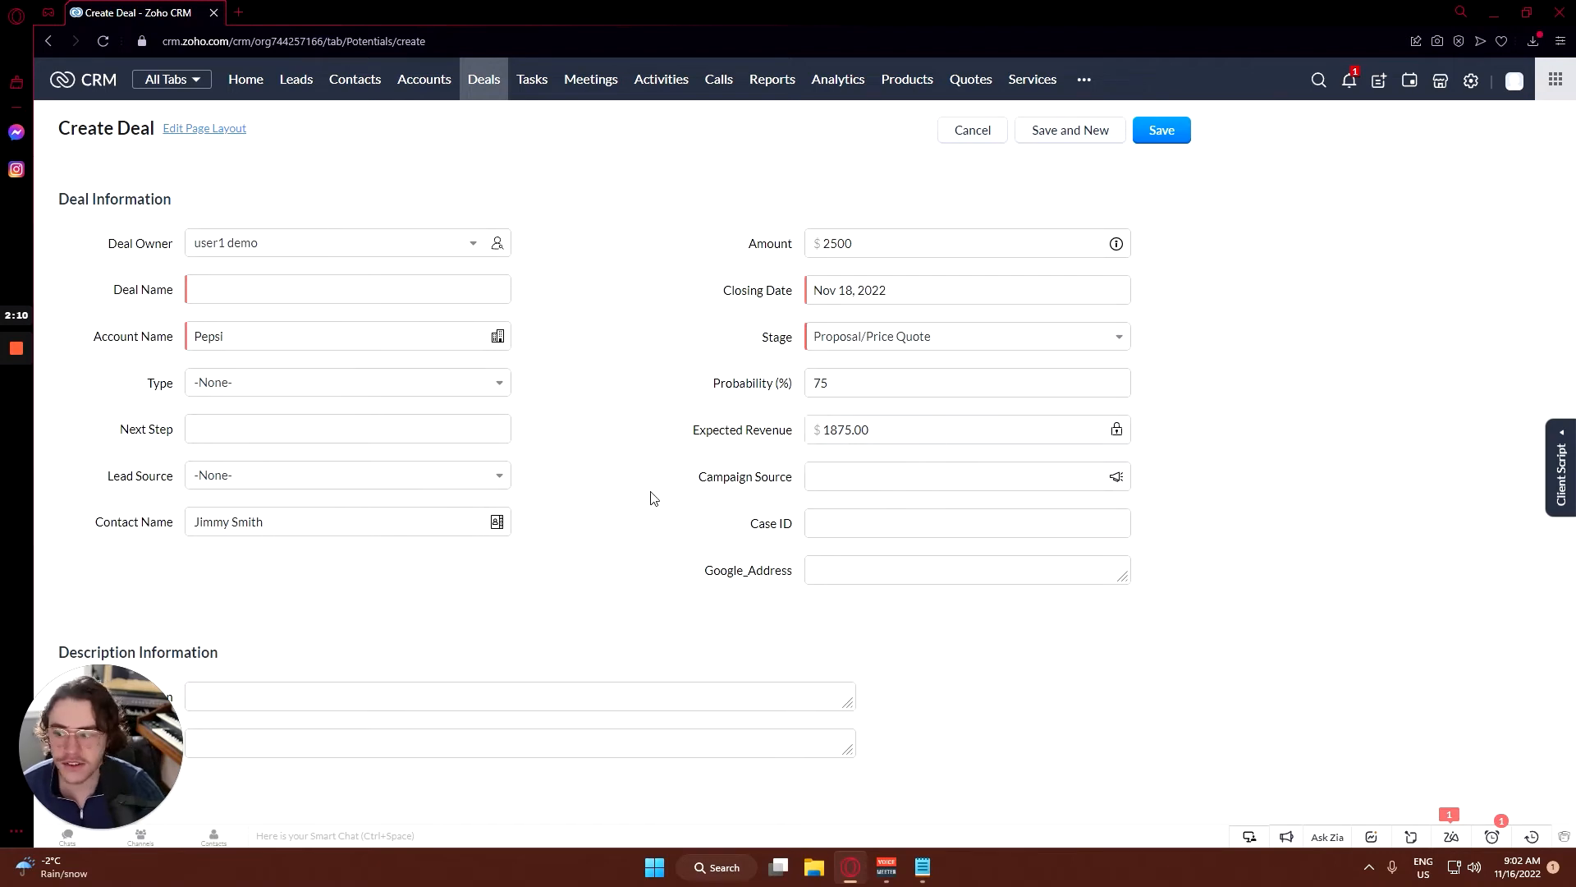
Step: Set the deal type to New Business, the deal name to "Pepsi - Project Discovery" and the next step to "sending quote"
{"action": "left_click", "coordinate": [249, 393]}
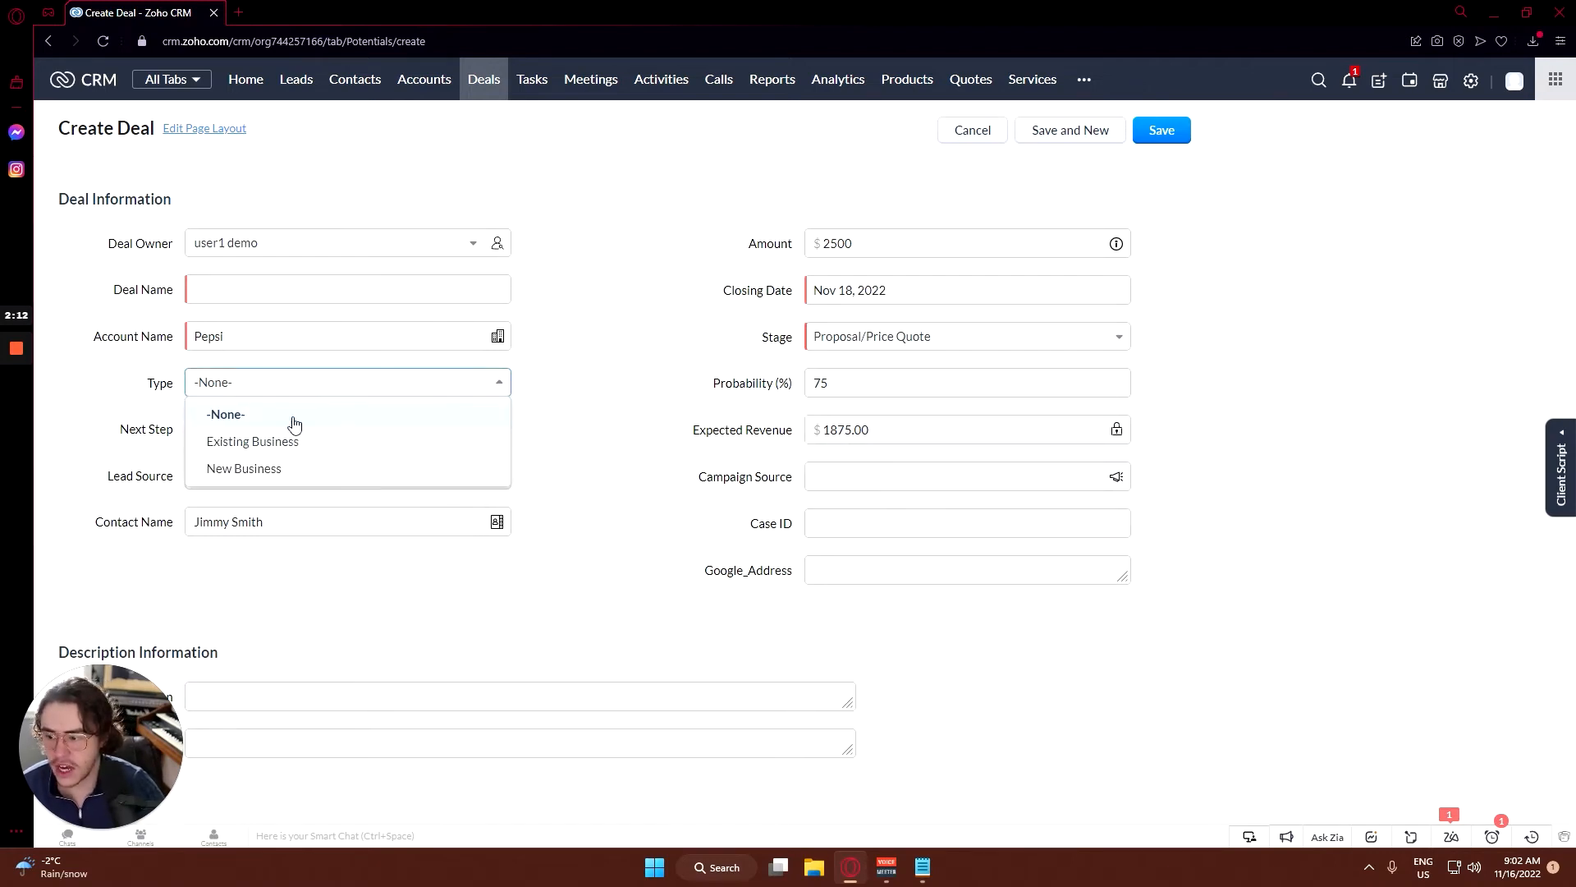
{"action": "left_click", "coordinate": [300, 470]}
{"action": "left_click", "coordinate": [246, 289]}
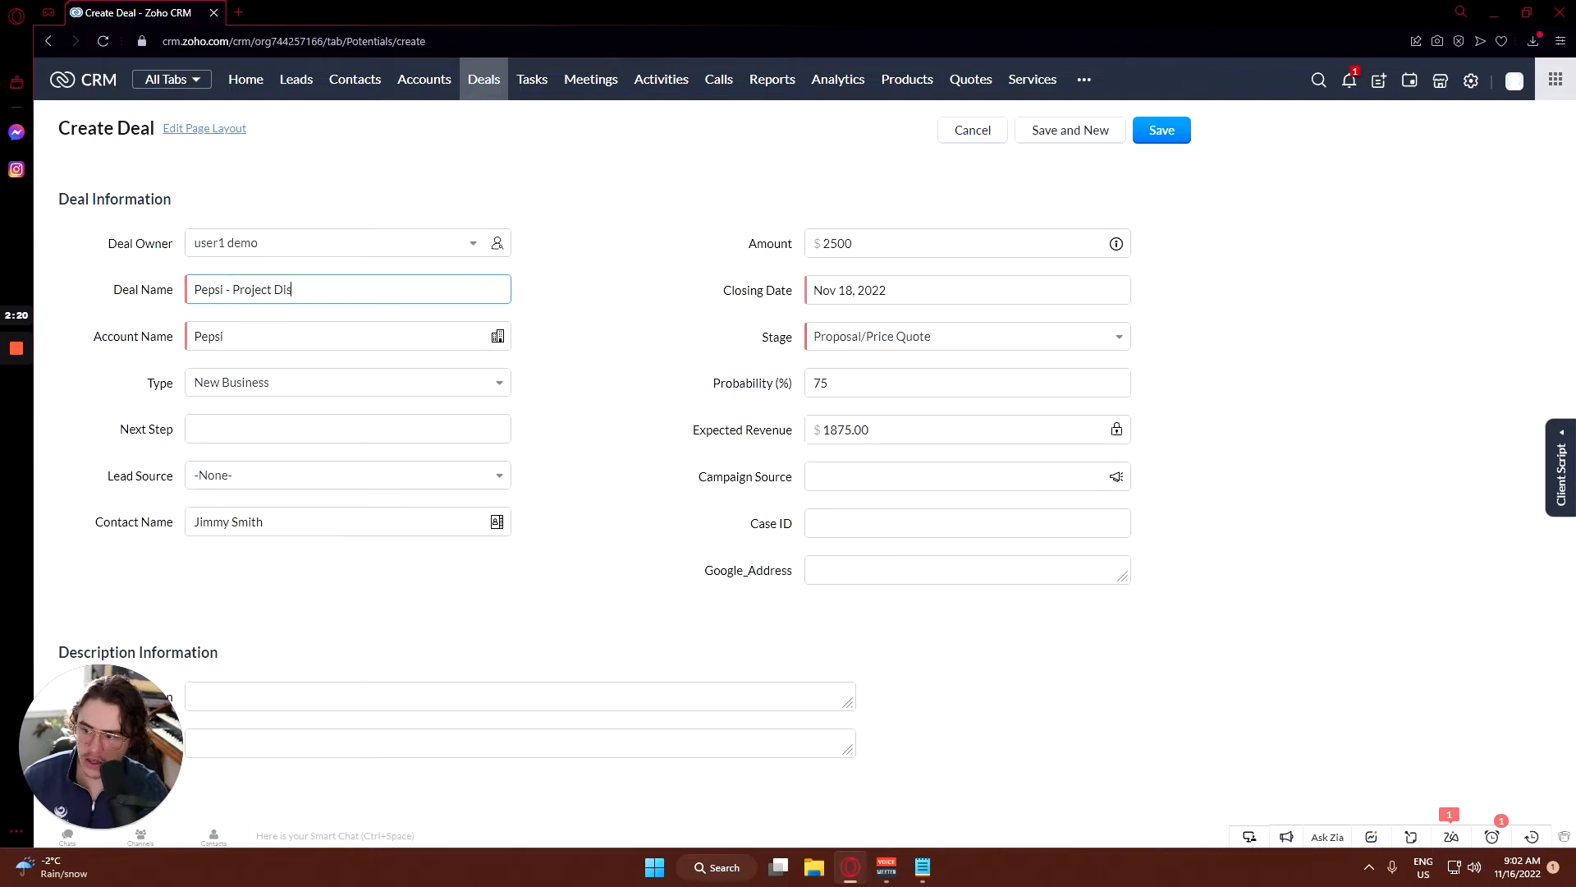
{"action": "left_click", "coordinate": [262, 429]}
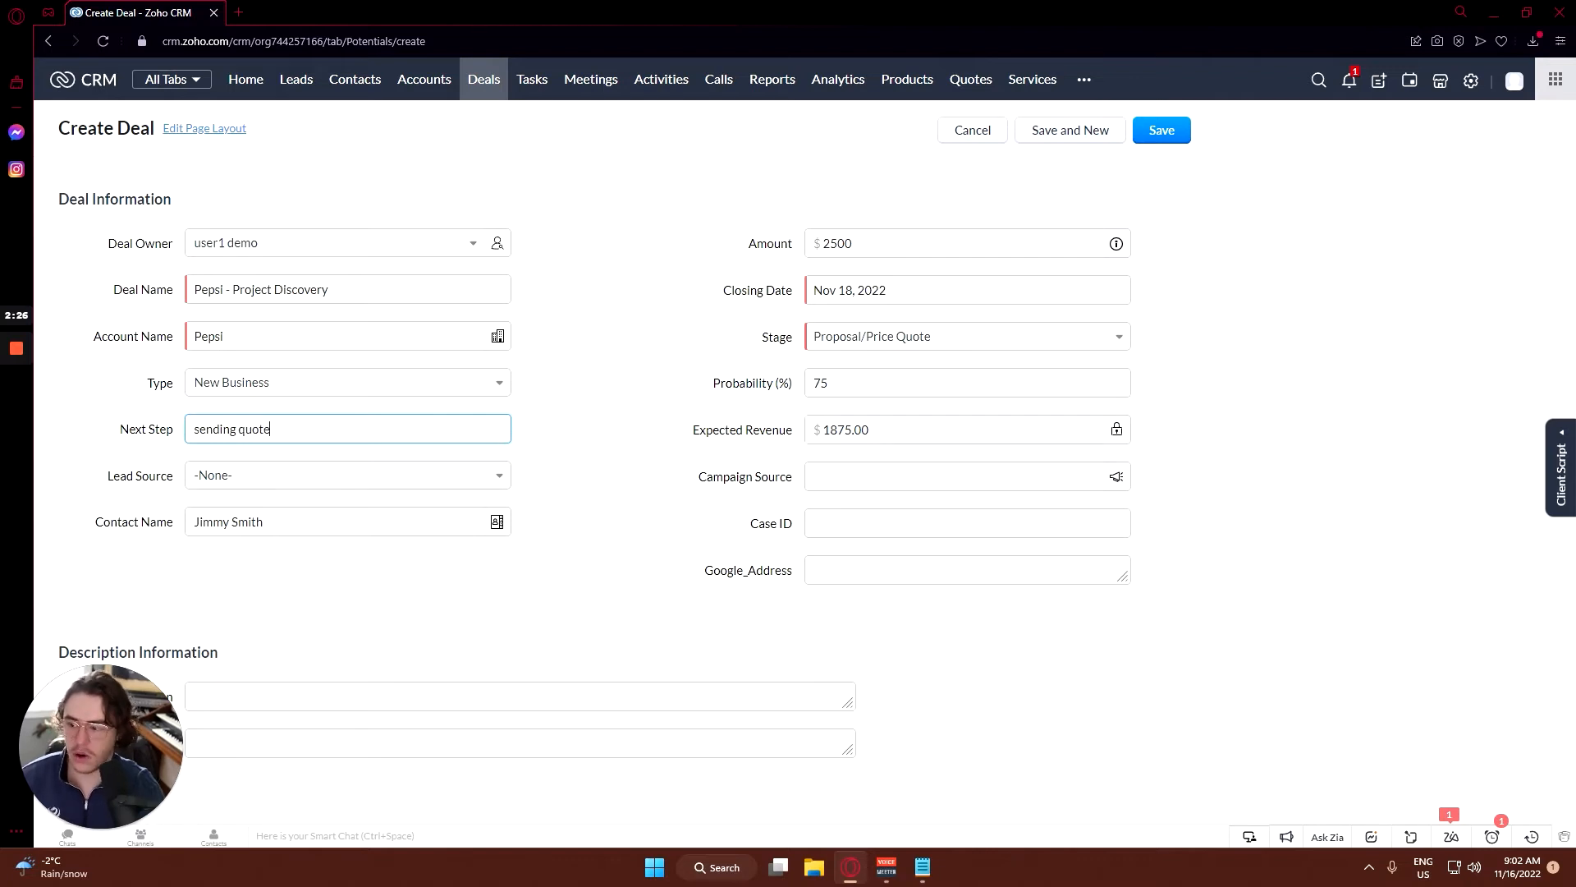
Step: Set the deal's lead source to Web Research
{"action": "left_click", "coordinate": [295, 476]}
{"action": "scroll", "coordinate": [382, 626], "scroll_direction": "down", "scroll_amount": 5}
{"action": "type", "text": "twi"}
{"action": "key", "text": "BackSpace"}
{"action": "key", "text": "BackSpace"}
{"action": "key", "text": "BackSpace"}
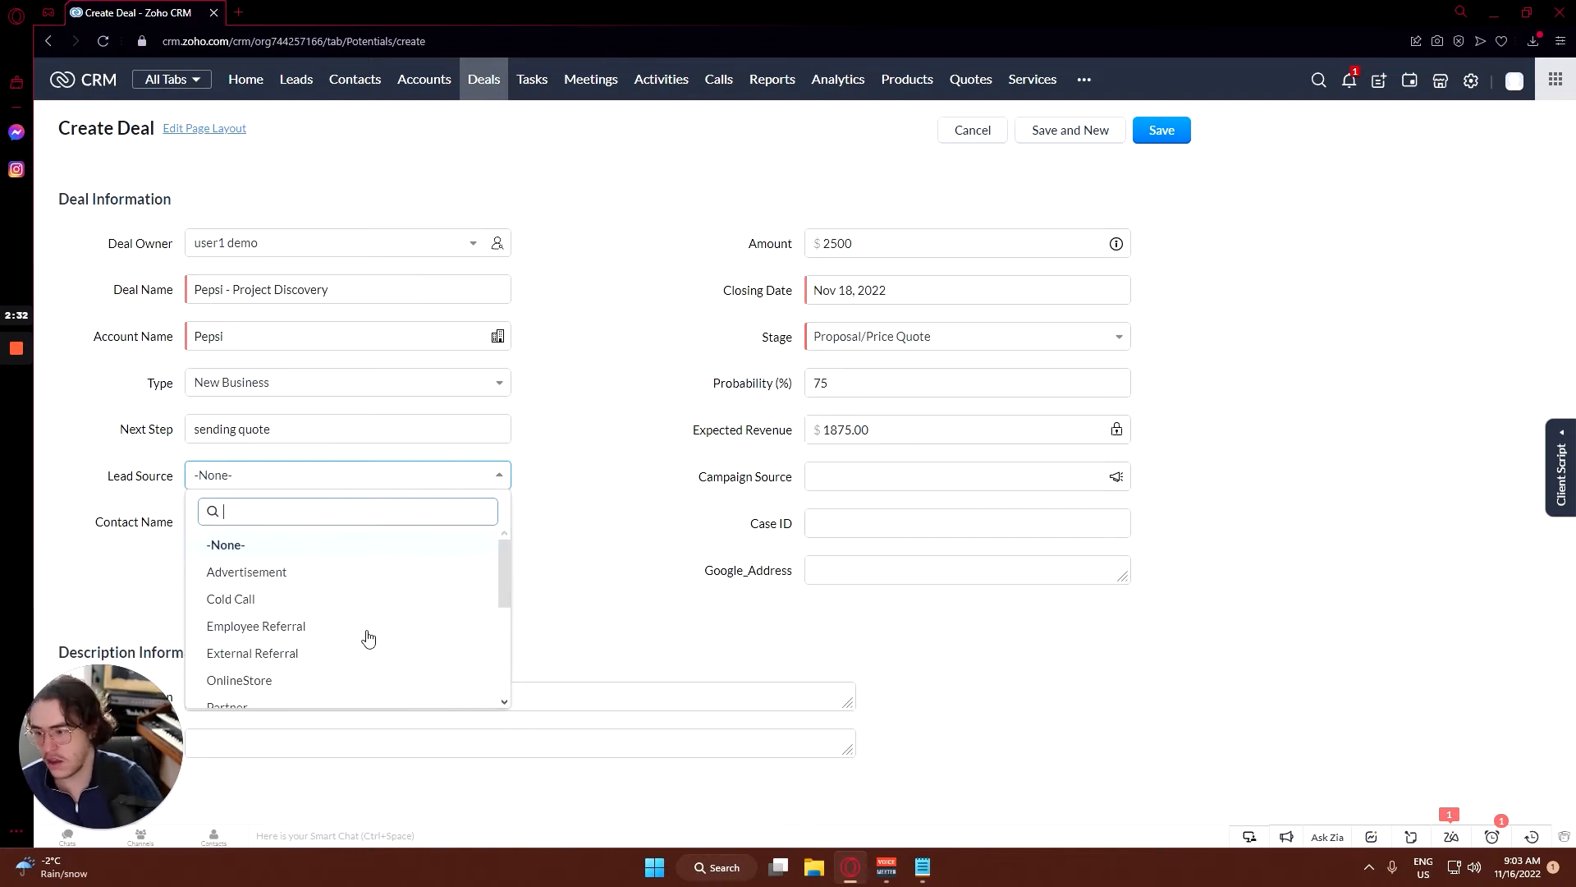
{"action": "scroll", "coordinate": [344, 624], "scroll_direction": "down", "scroll_amount": 2}
{"action": "scroll", "coordinate": [328, 605], "scroll_direction": "down", "scroll_amount": 1}
{"action": "scroll", "coordinate": [333, 605], "scroll_direction": "down", "scroll_amount": 2}
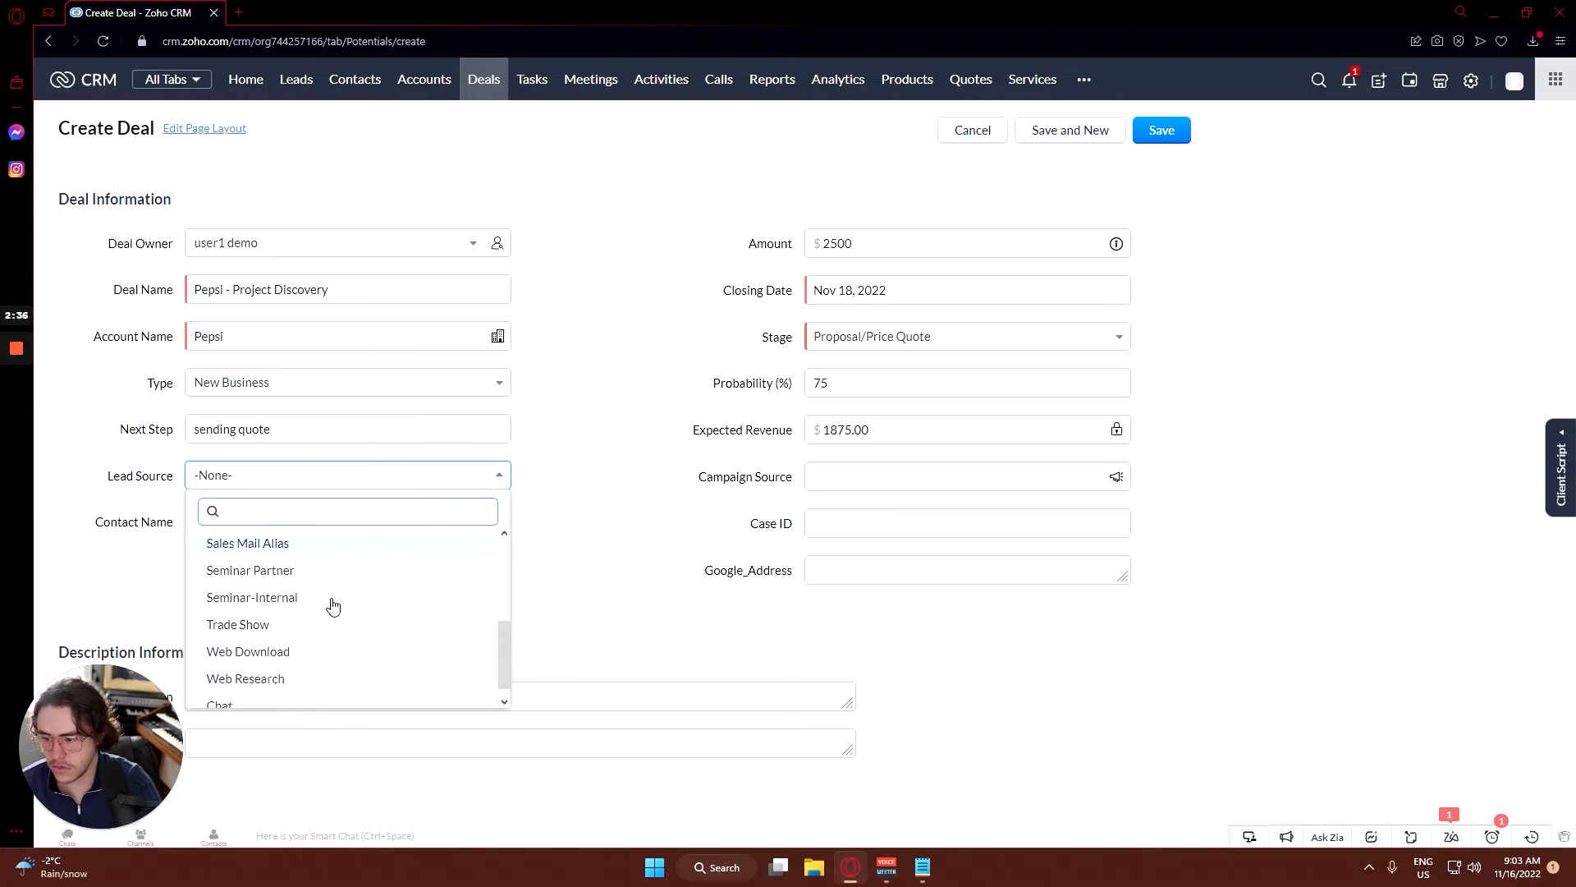
{"action": "left_click", "coordinate": [245, 663]}
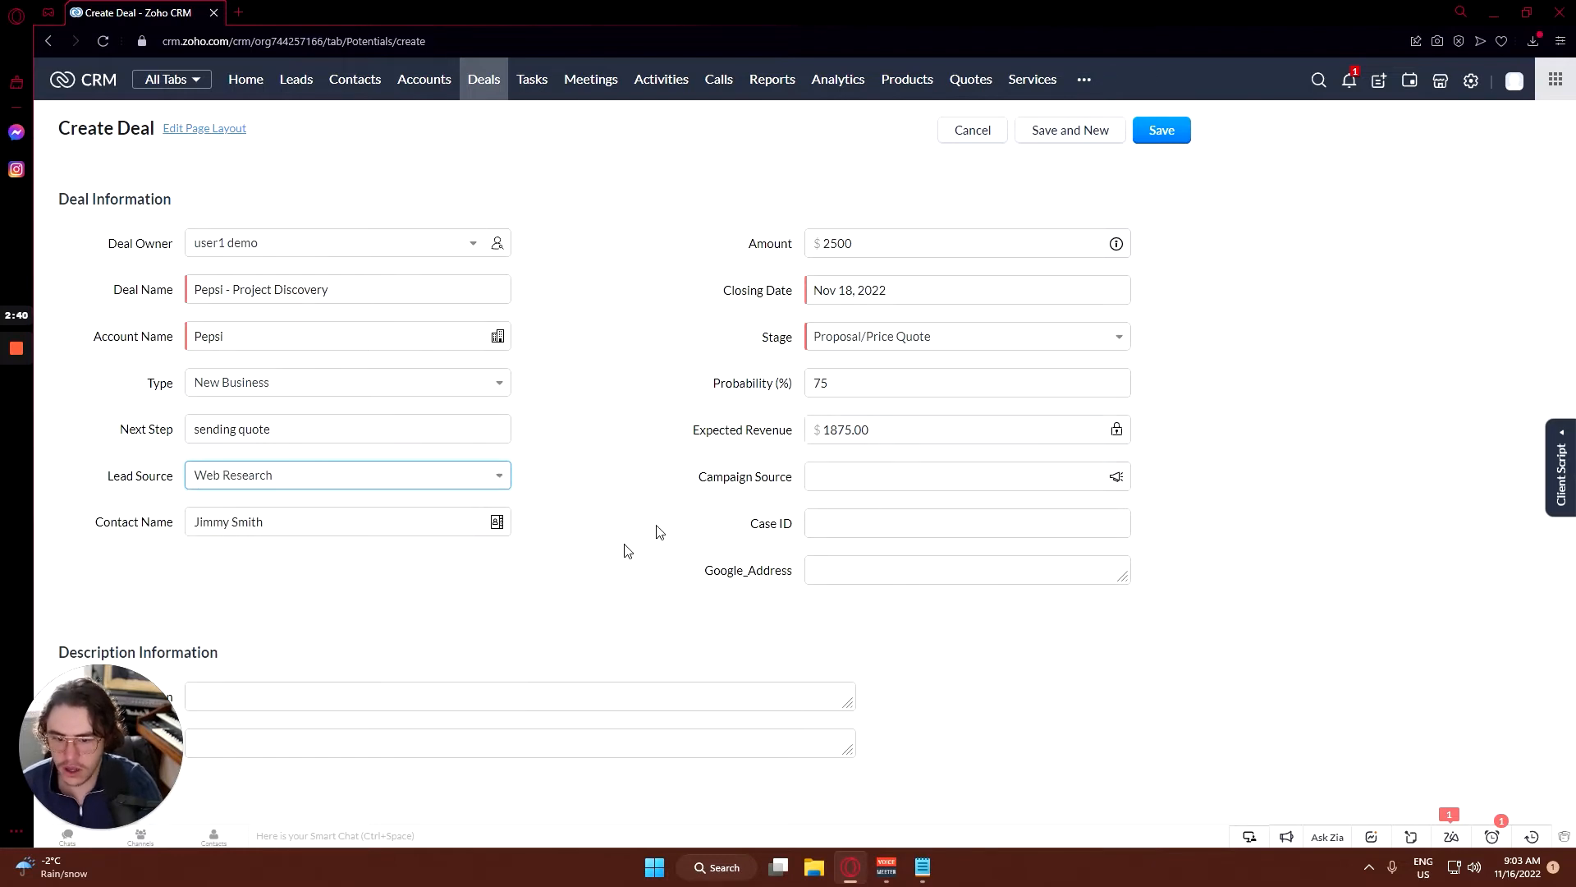
Step: Describe the deal as the project discovery package recommended to the contact at $2,500 CAD, "Waiting to hear a response.", and save it
{"action": "left_click_drag", "start_coordinate": [121, 716], "coordinate": [1265, 664]}
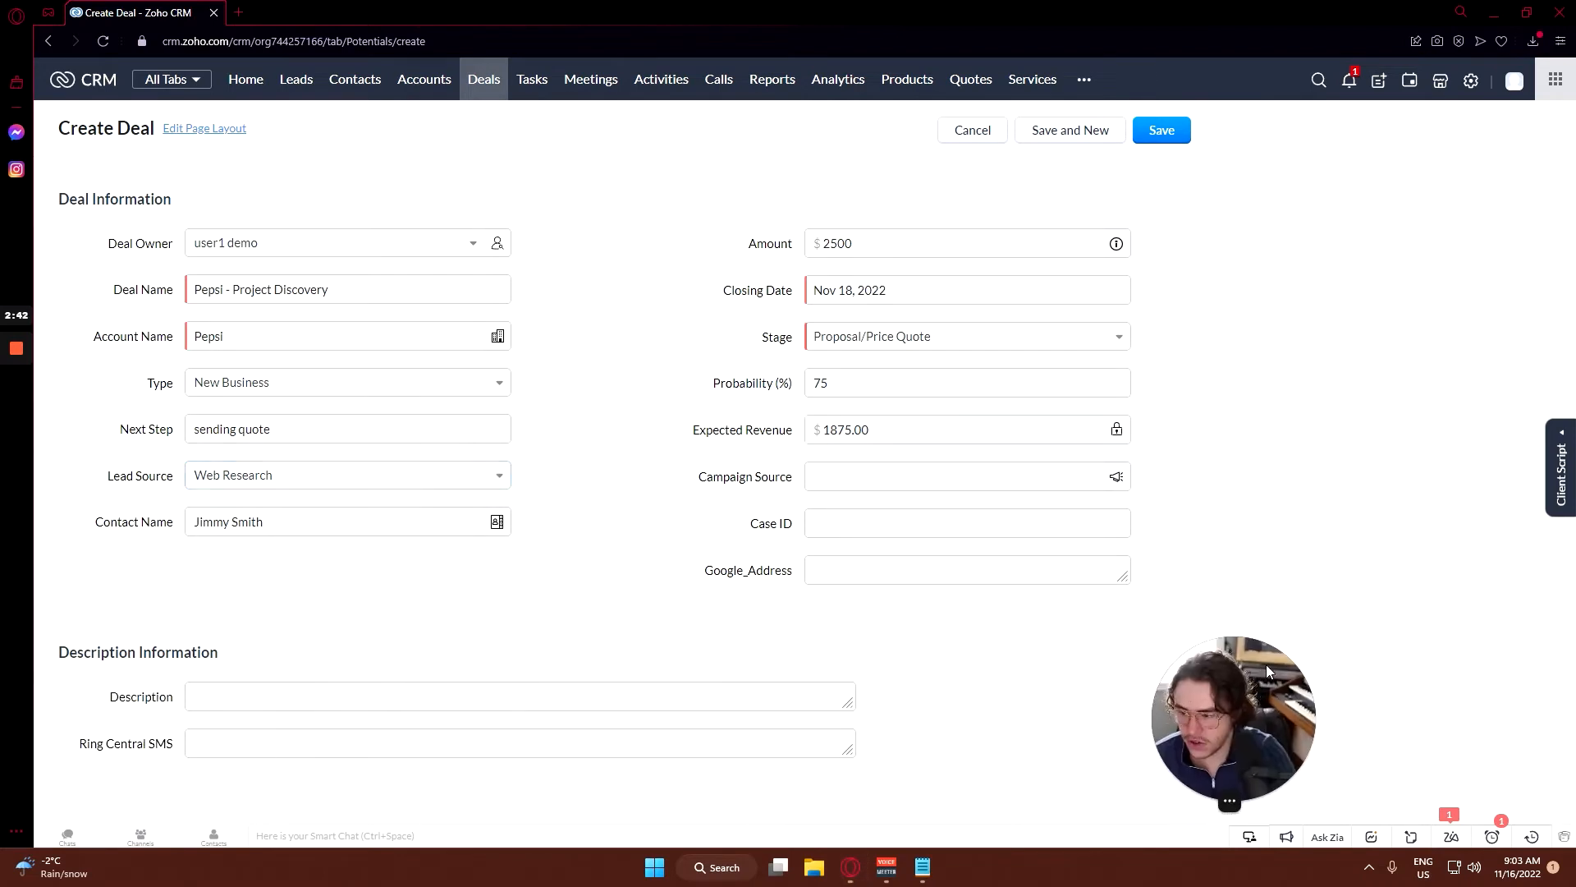
{"action": "left_click", "coordinate": [723, 698]}
{"action": "type", "text": "I"}
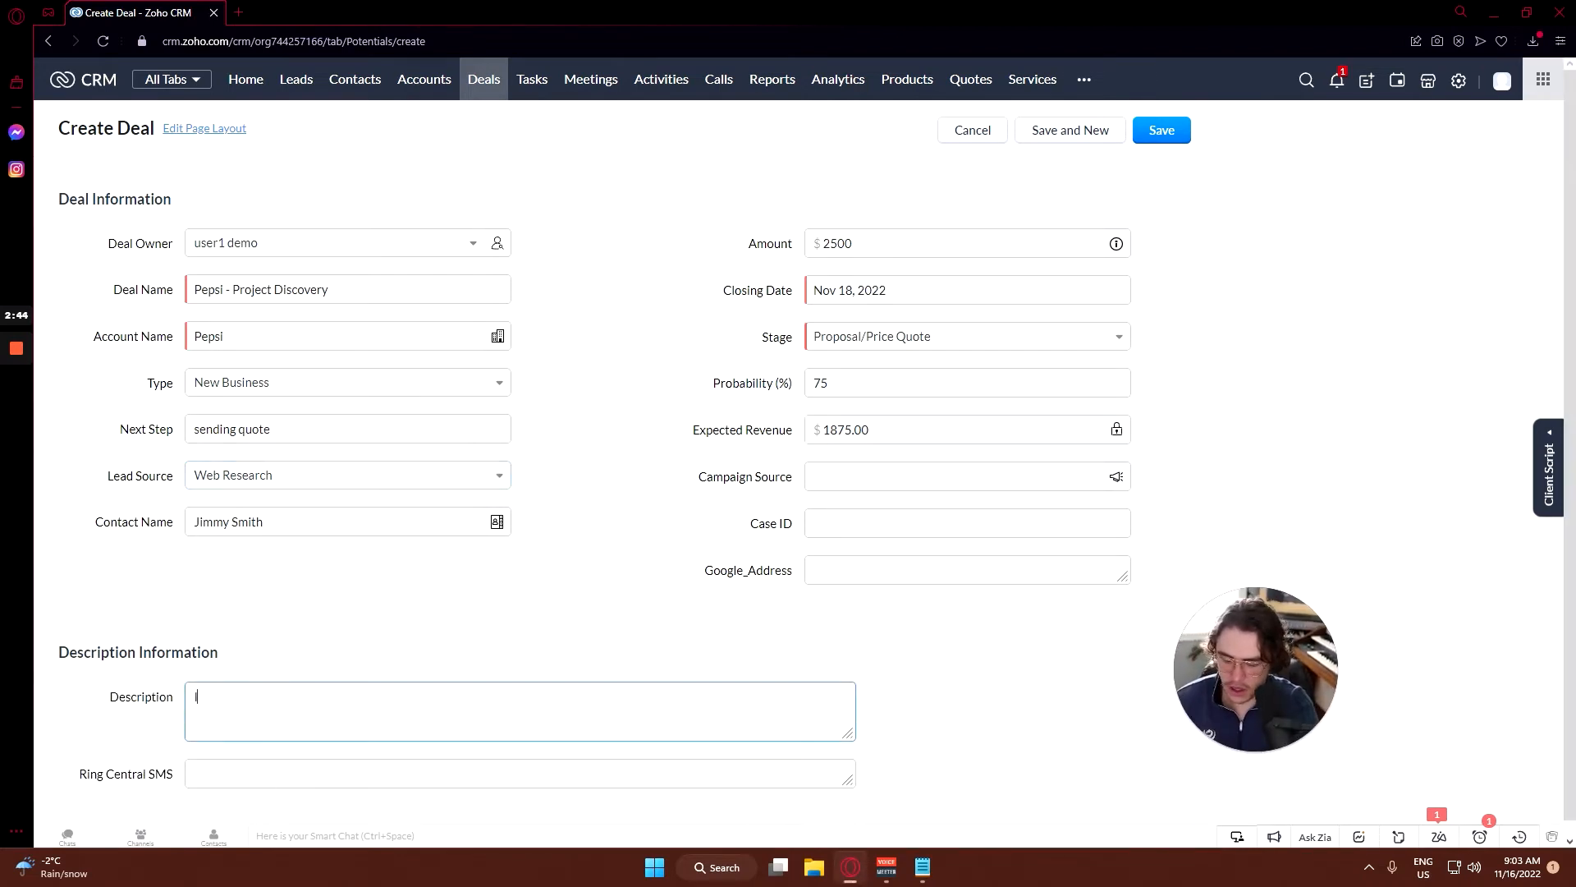
{"action": "type", "text": "'ve recommen"}
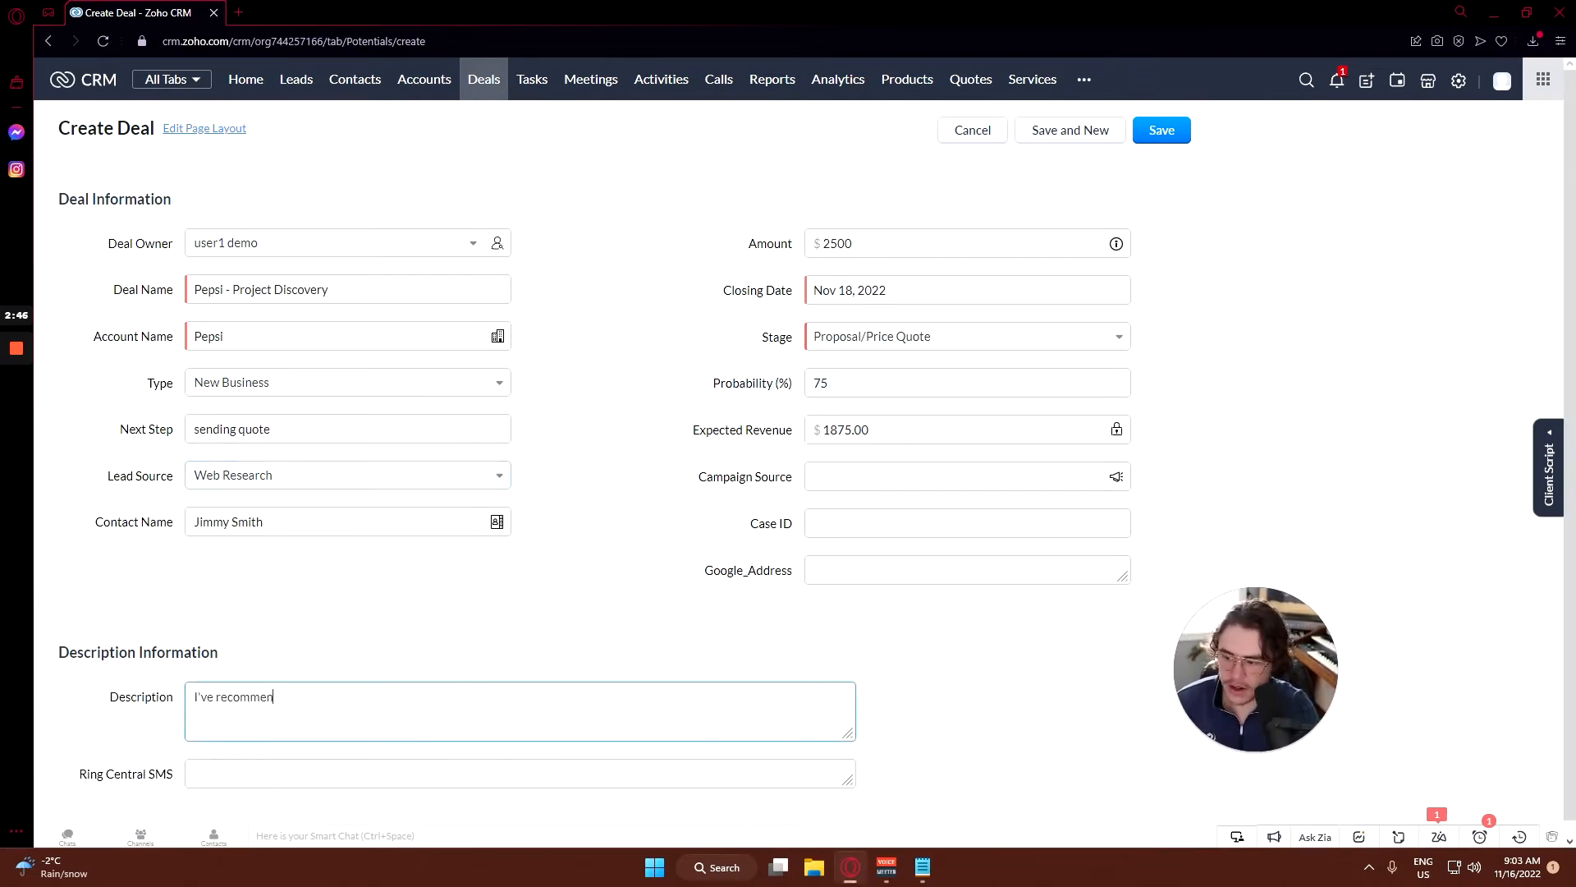
{"action": "type", "text": "edd the project"}
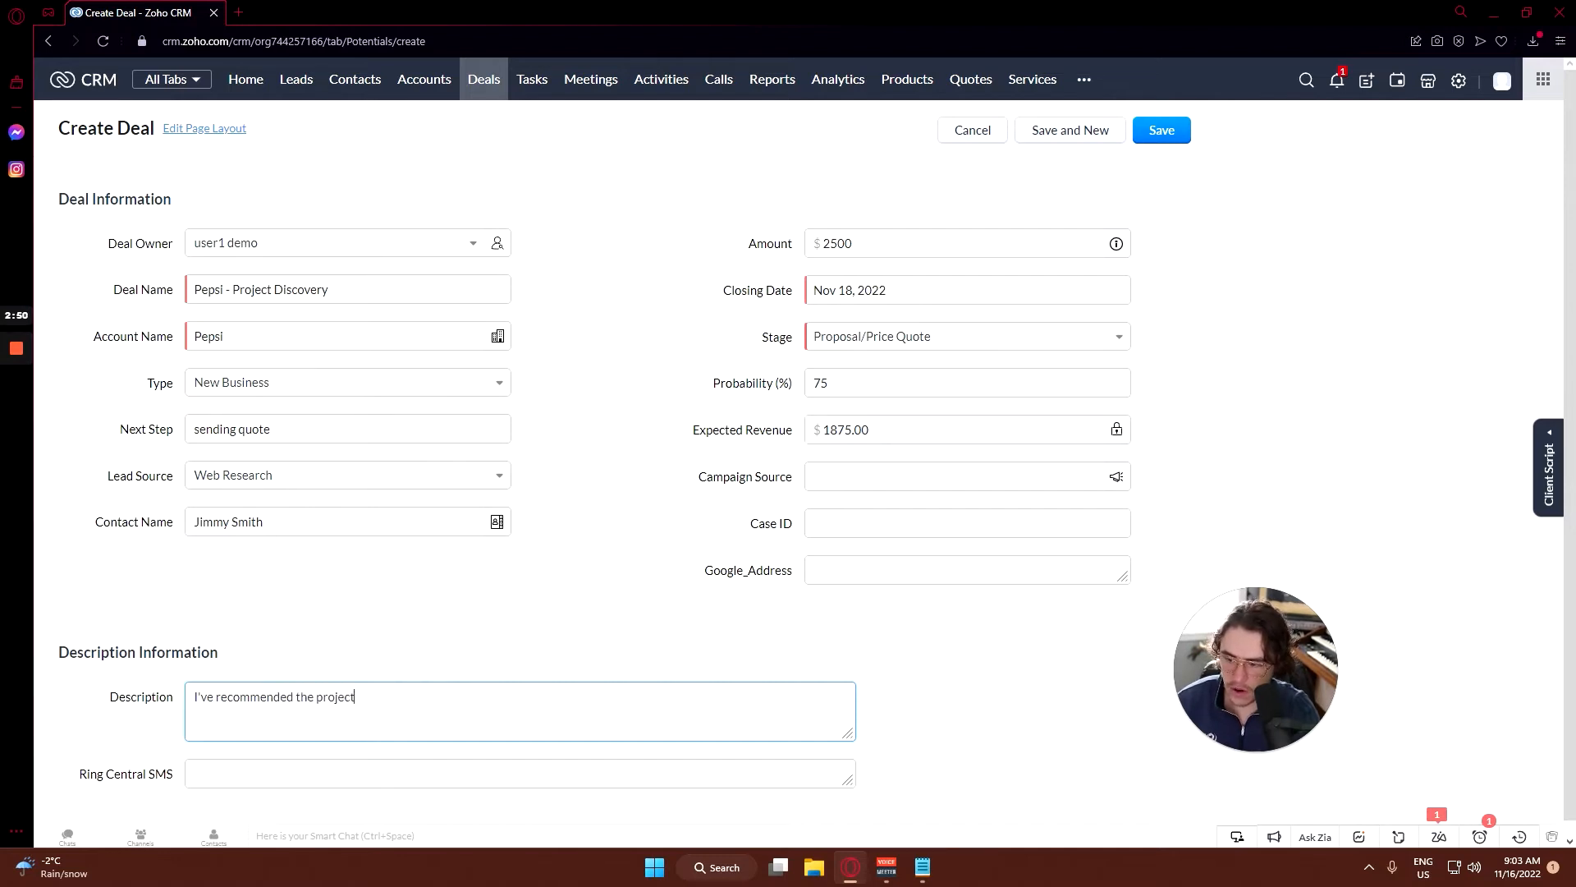
{"action": "type", "text": " discover"}
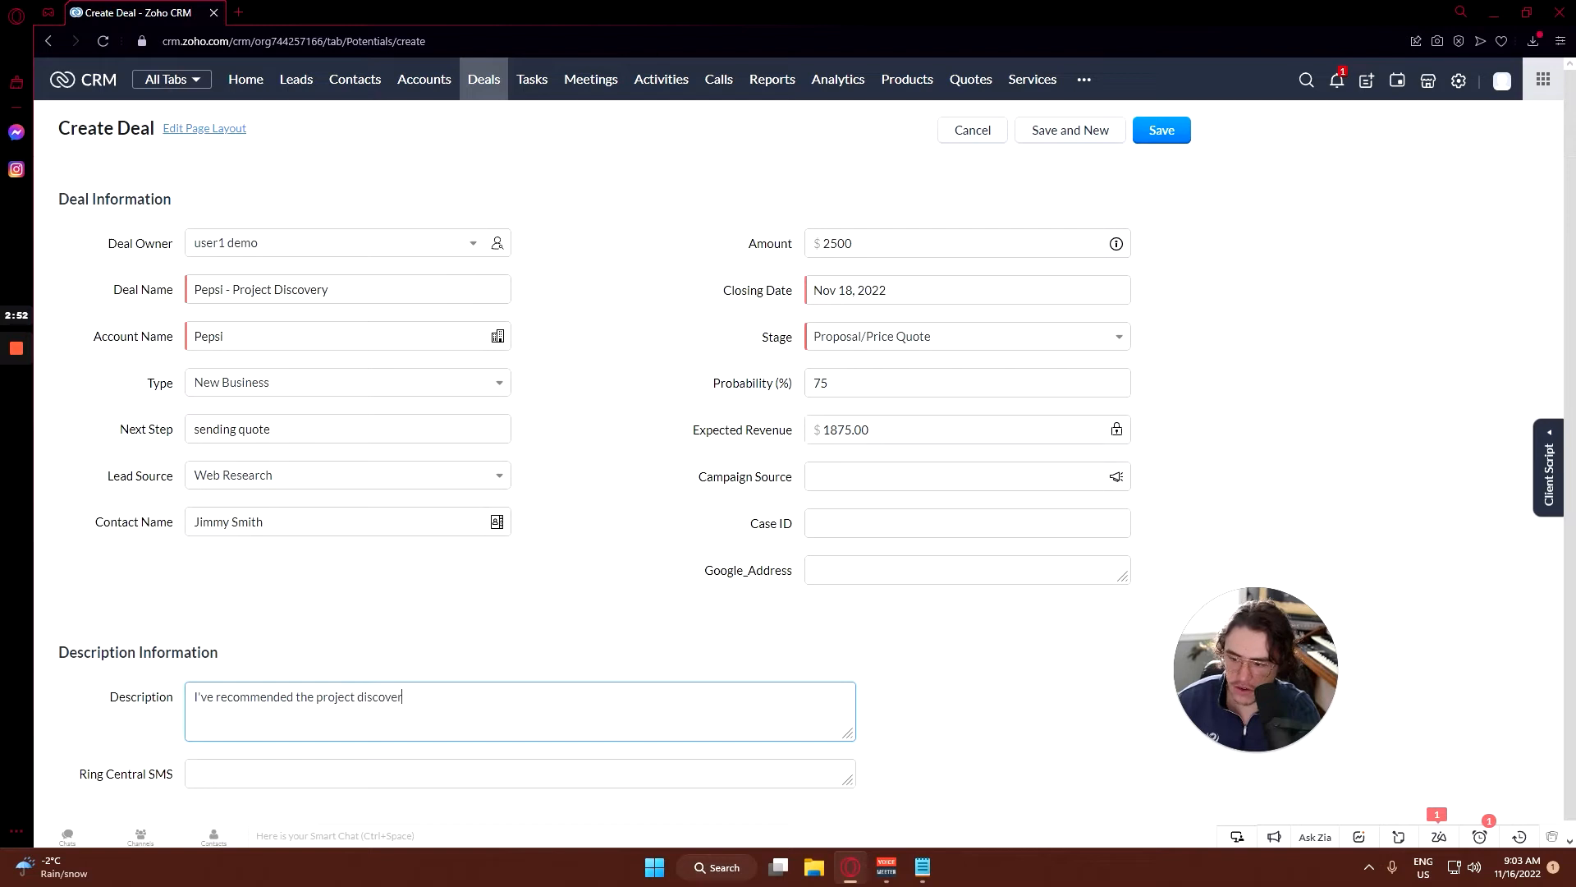
{"action": "type", "text": "y package to Mr. S"}
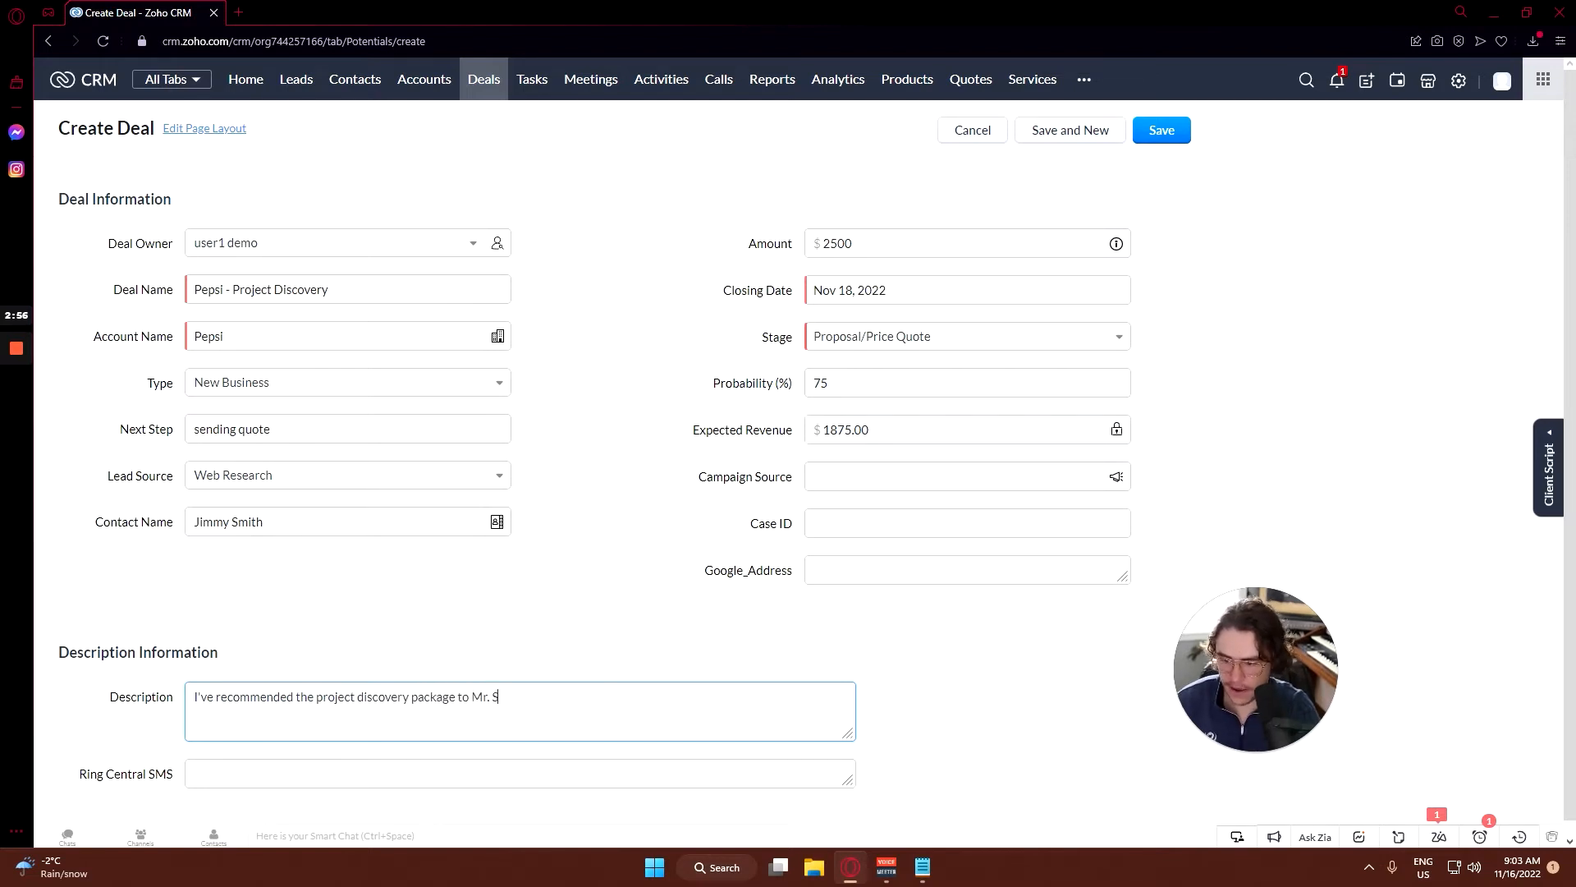
{"action": "type", "text": "mith at $2,500 CAD"}
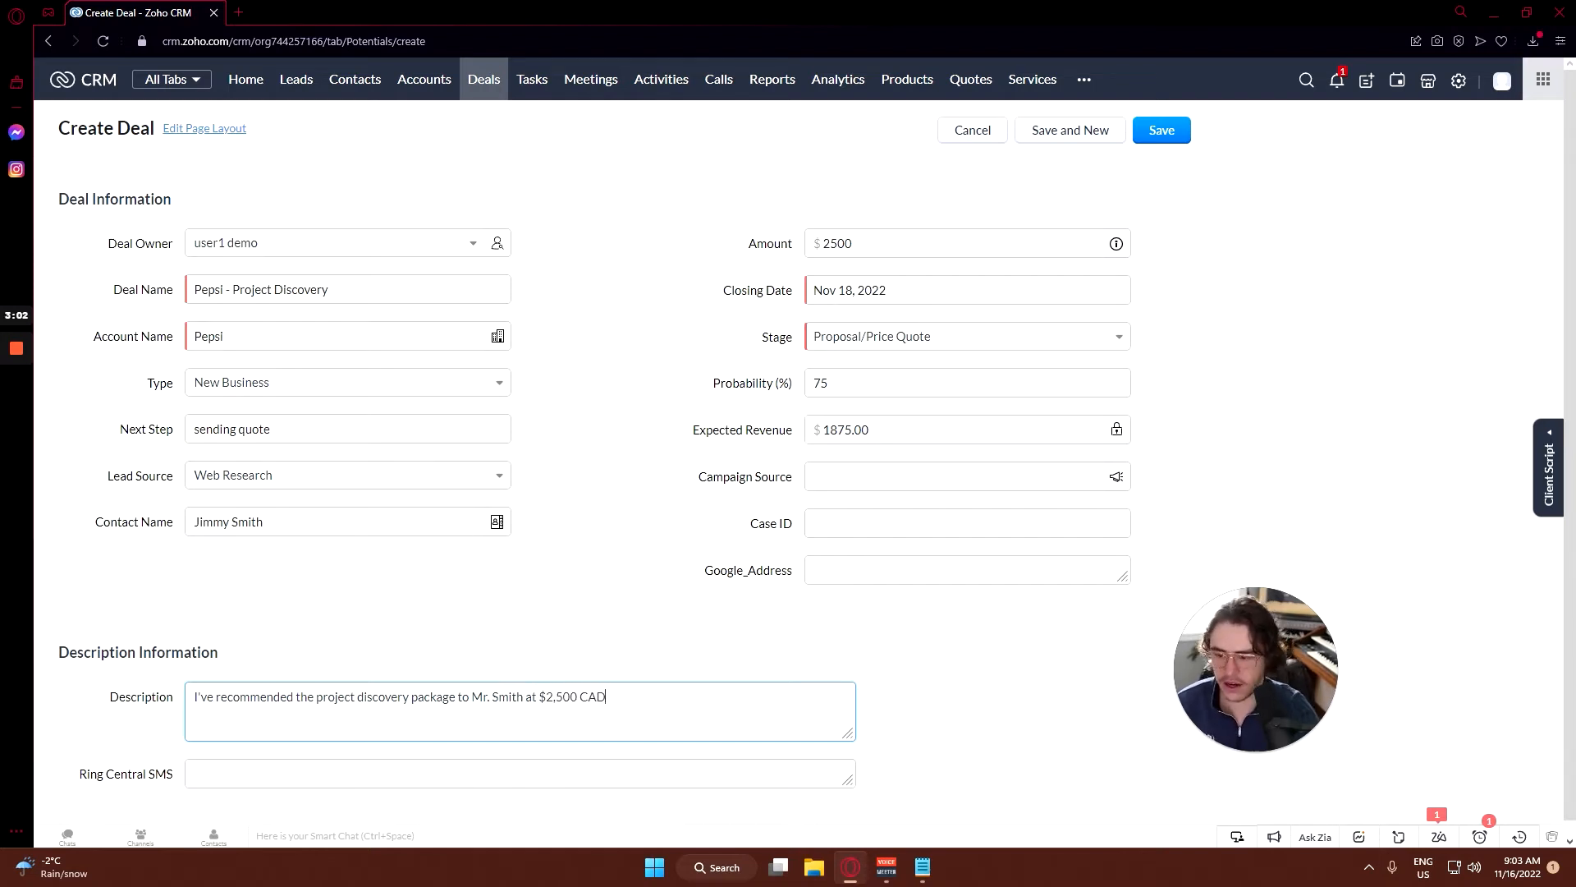
{"action": "scroll", "coordinate": [632, 649], "scroll_direction": "down", "scroll_amount": 1}
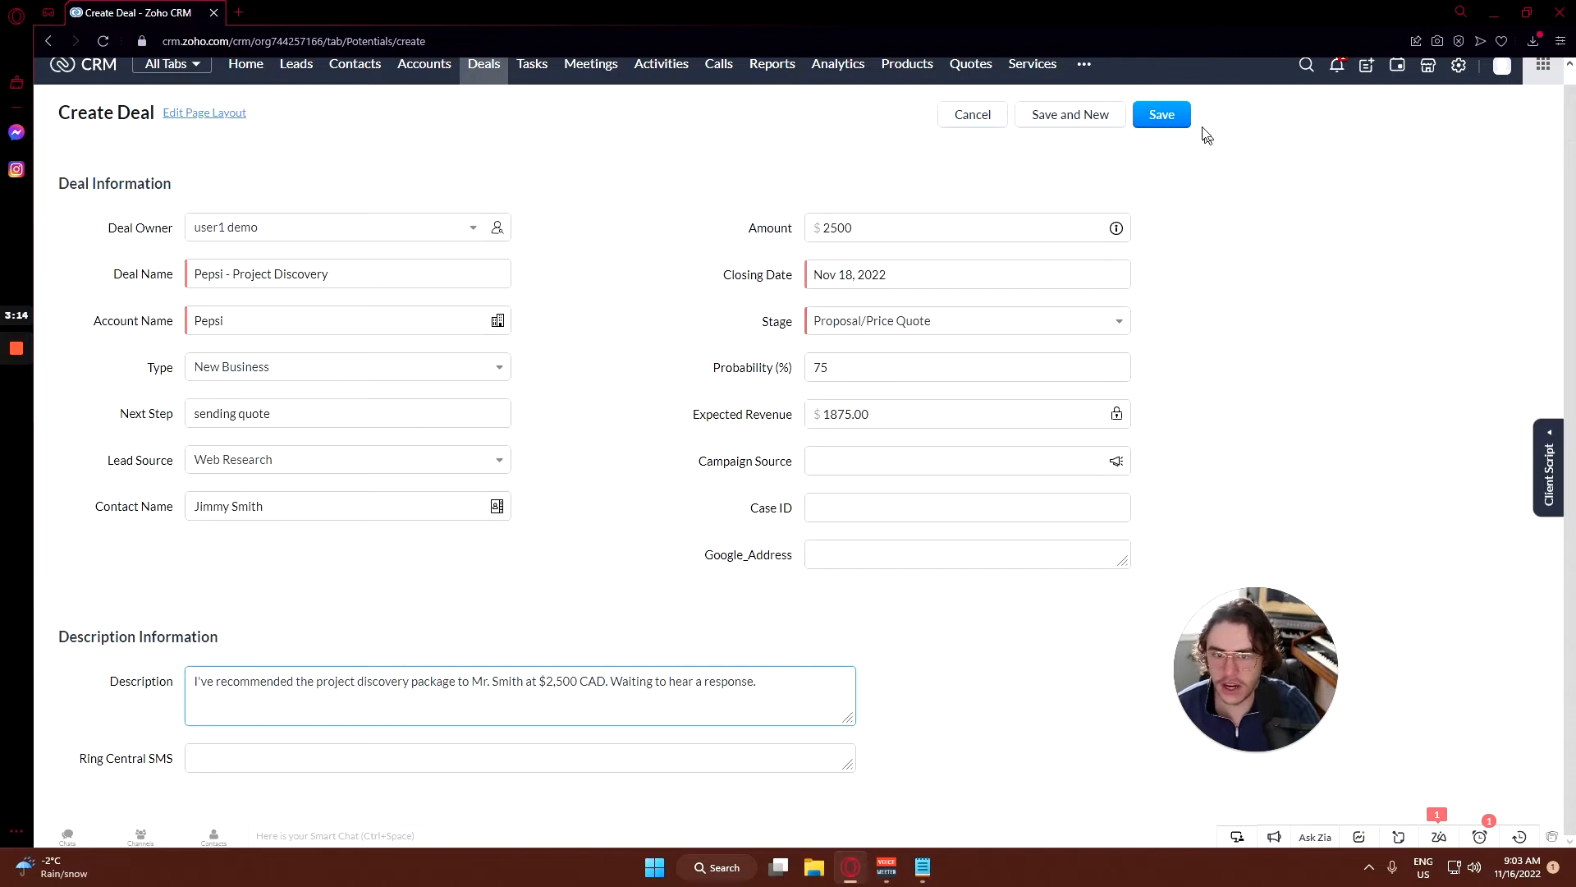
{"action": "left_click", "coordinate": [1178, 118]}
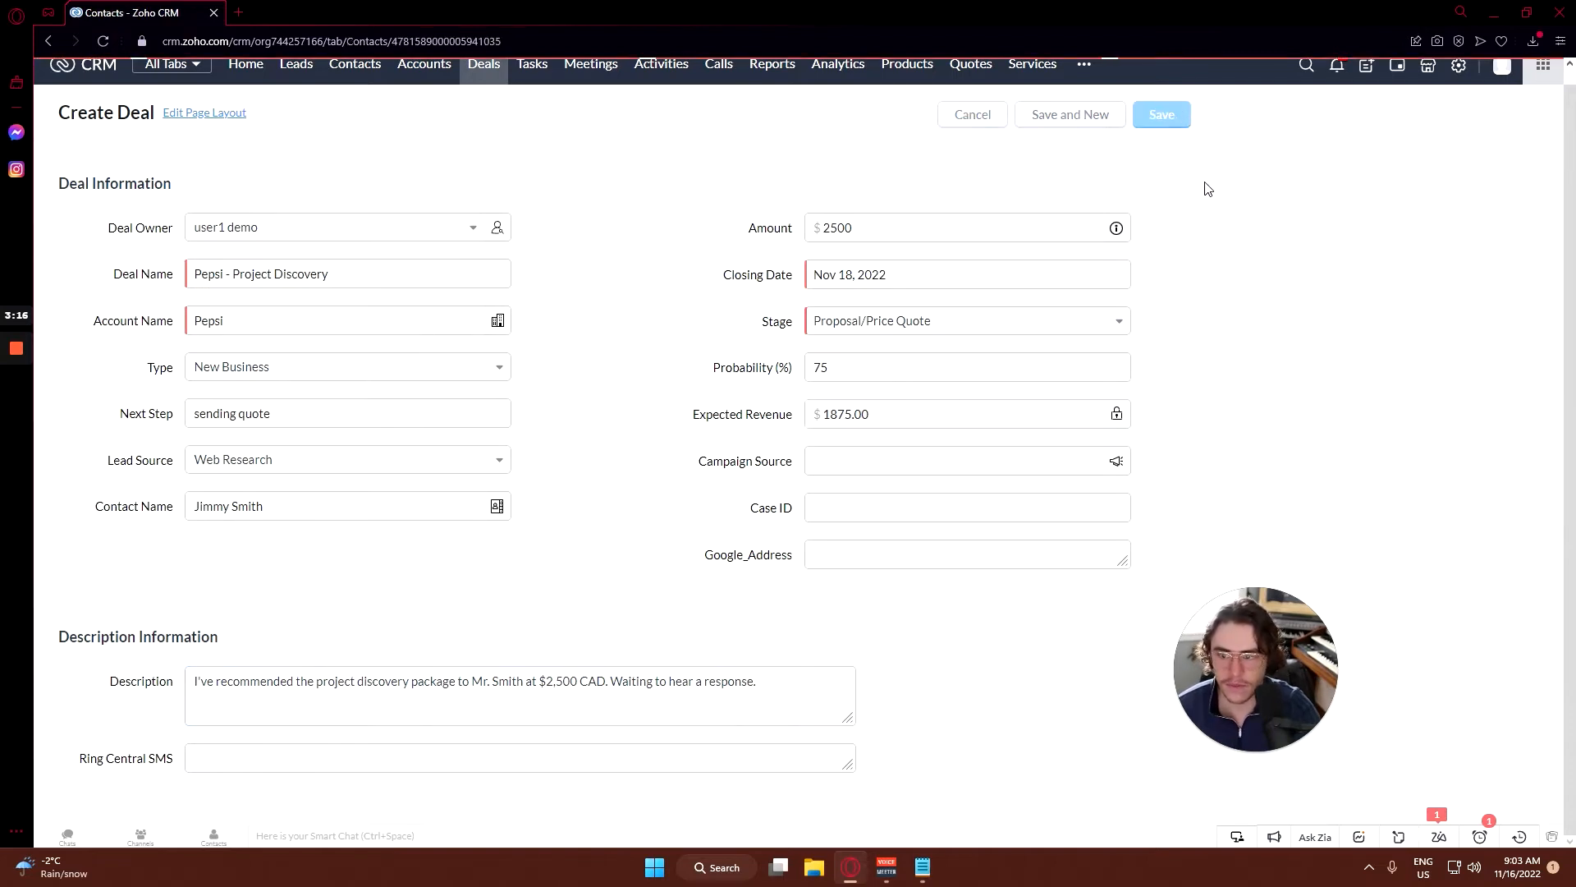
Step: Check the new deal in the contact's Deals related list, look at the Deals list, and return to the Contacts list
{"action": "scroll", "coordinate": [687, 268], "scroll_direction": "down", "scroll_amount": 10}
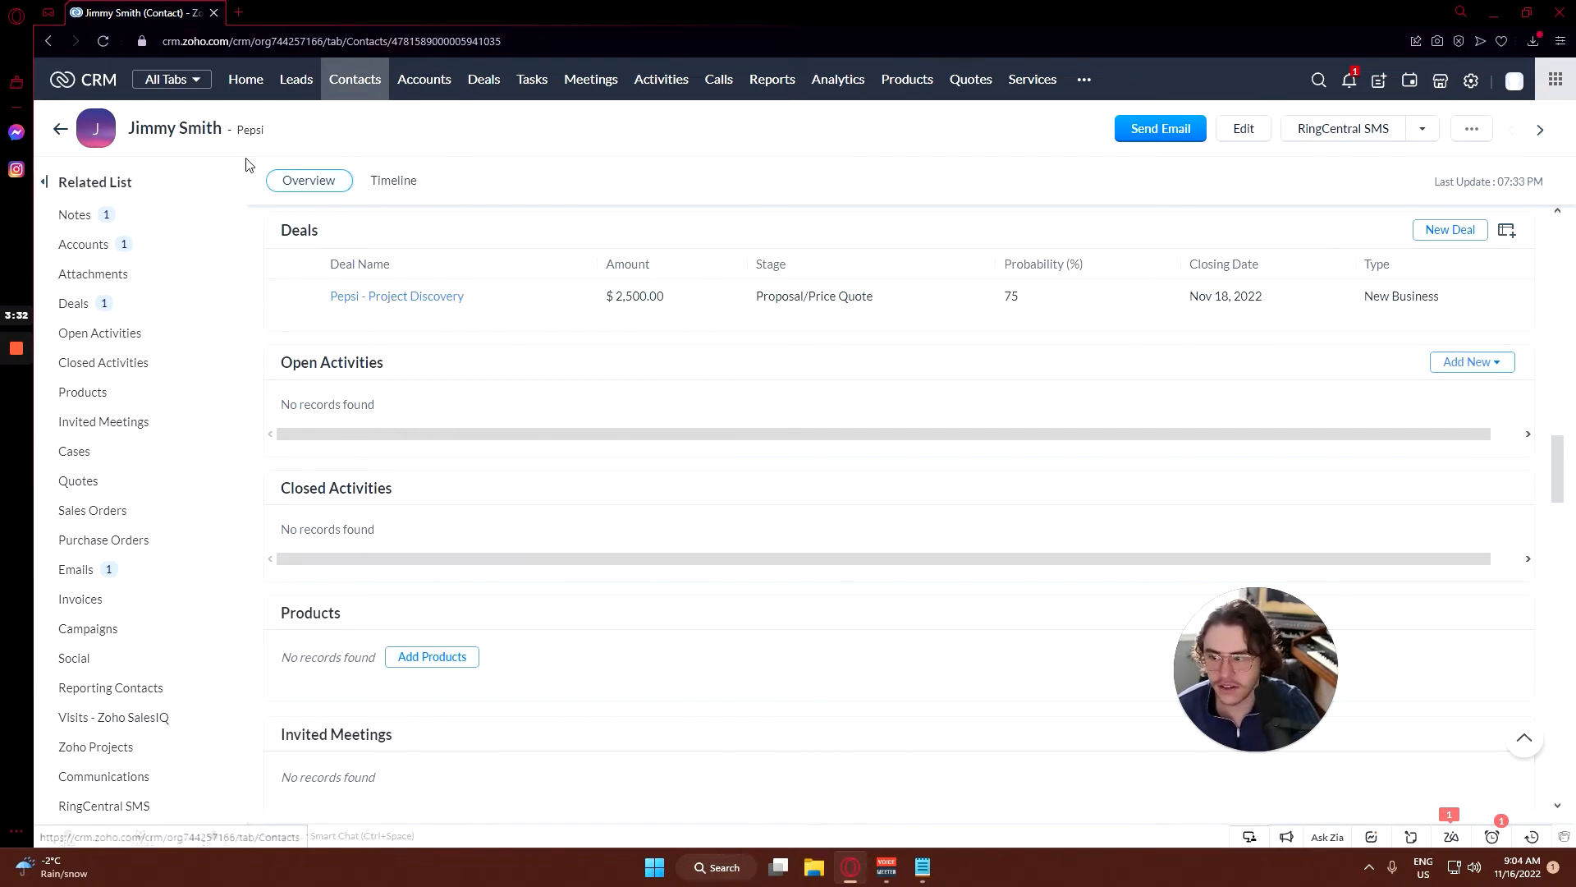
{"action": "left_click", "coordinate": [158, 308]}
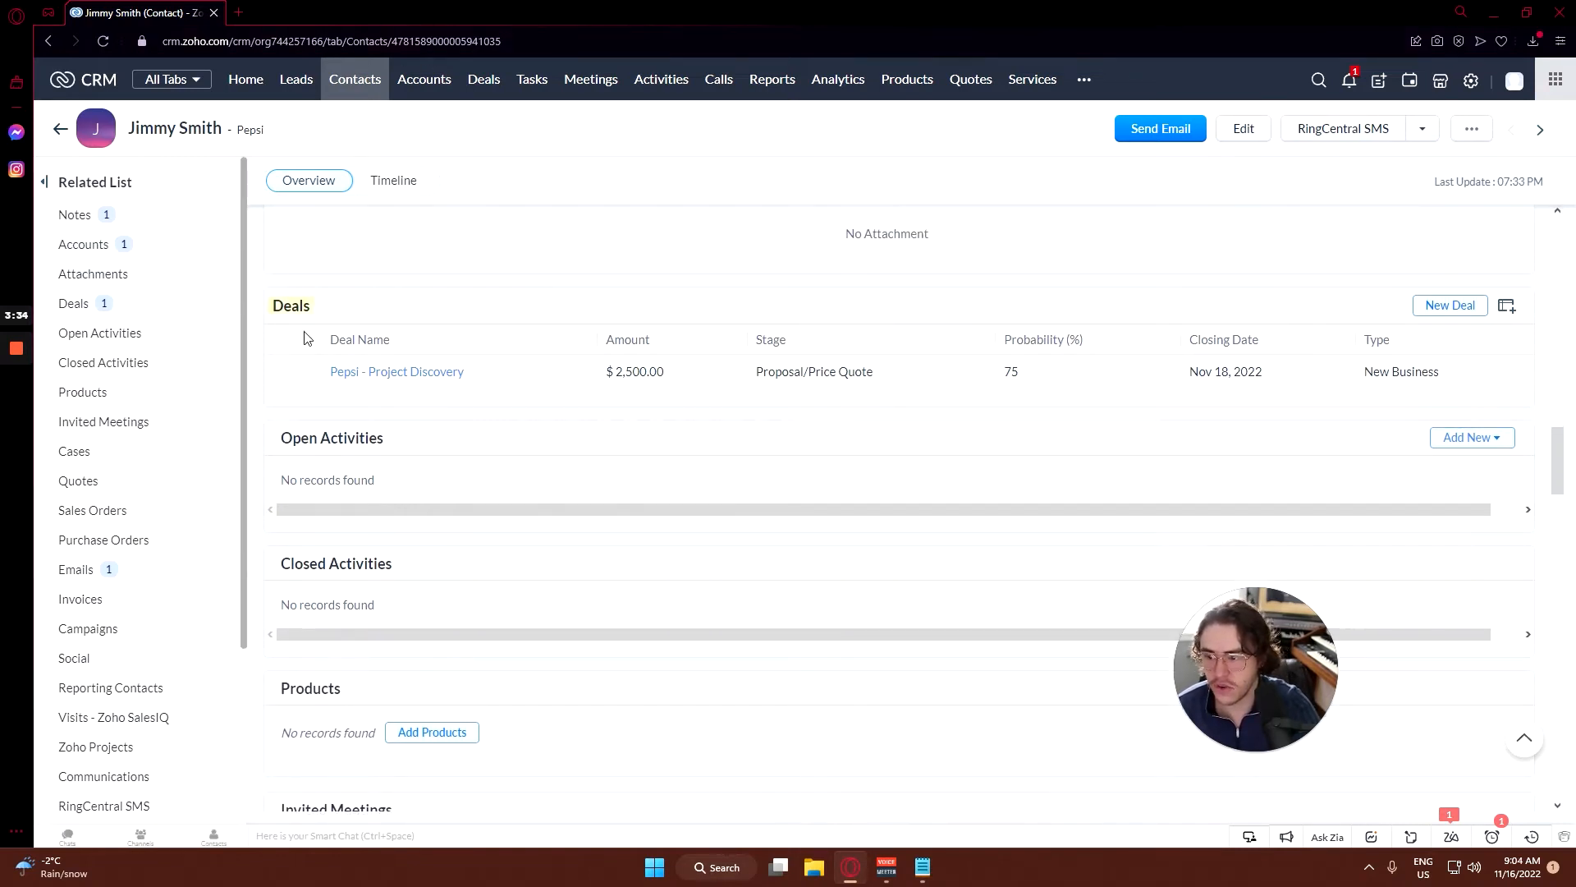
{"action": "left_click", "coordinate": [475, 78]}
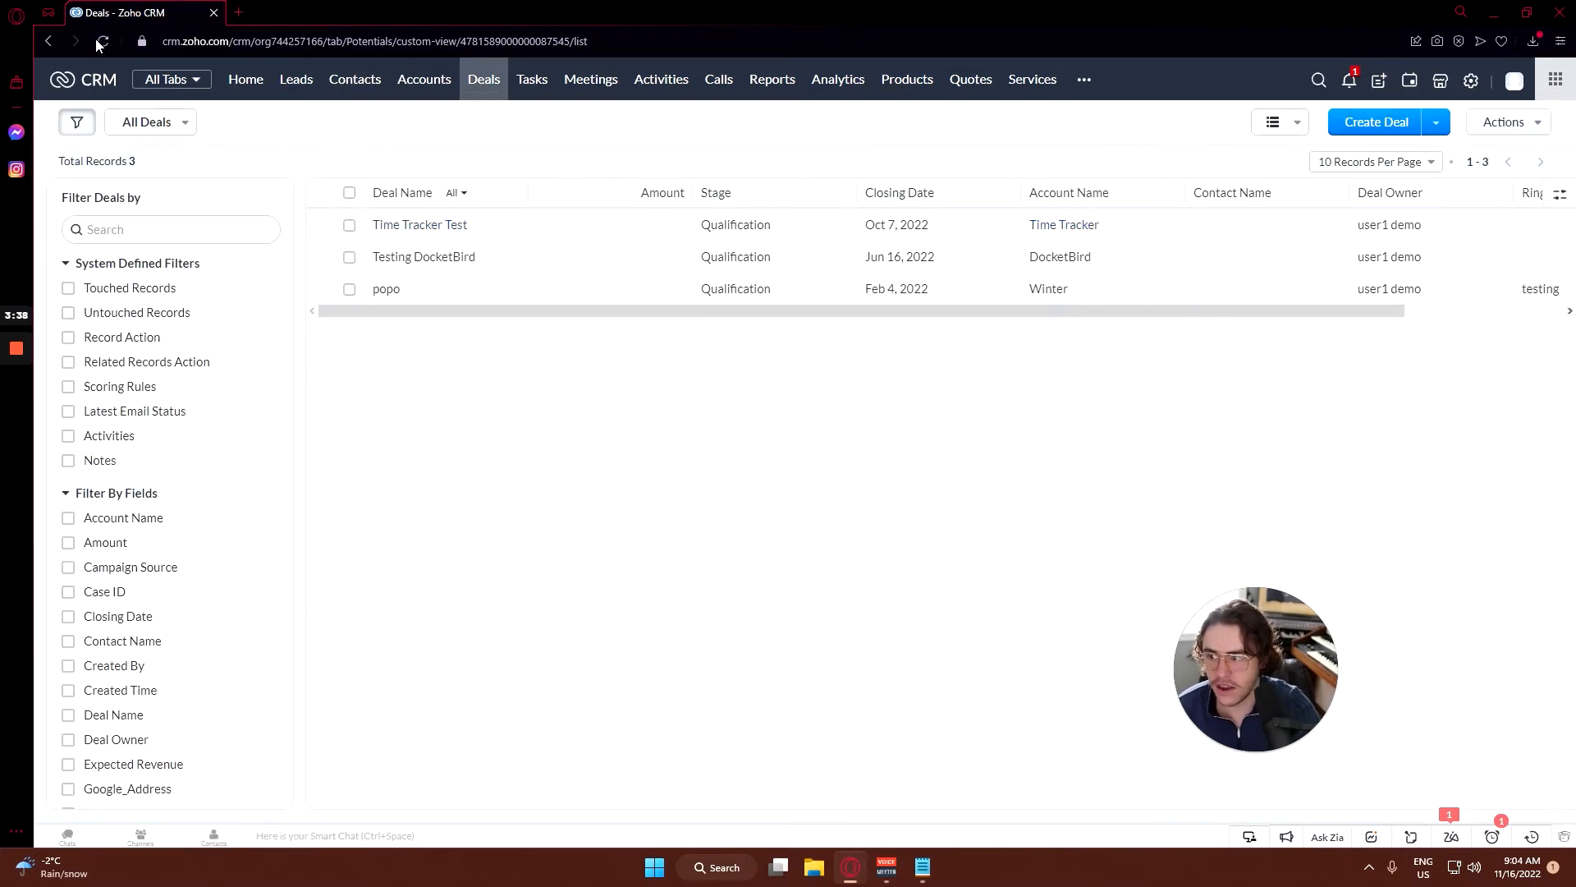
{"action": "left_click", "coordinate": [382, 80]}
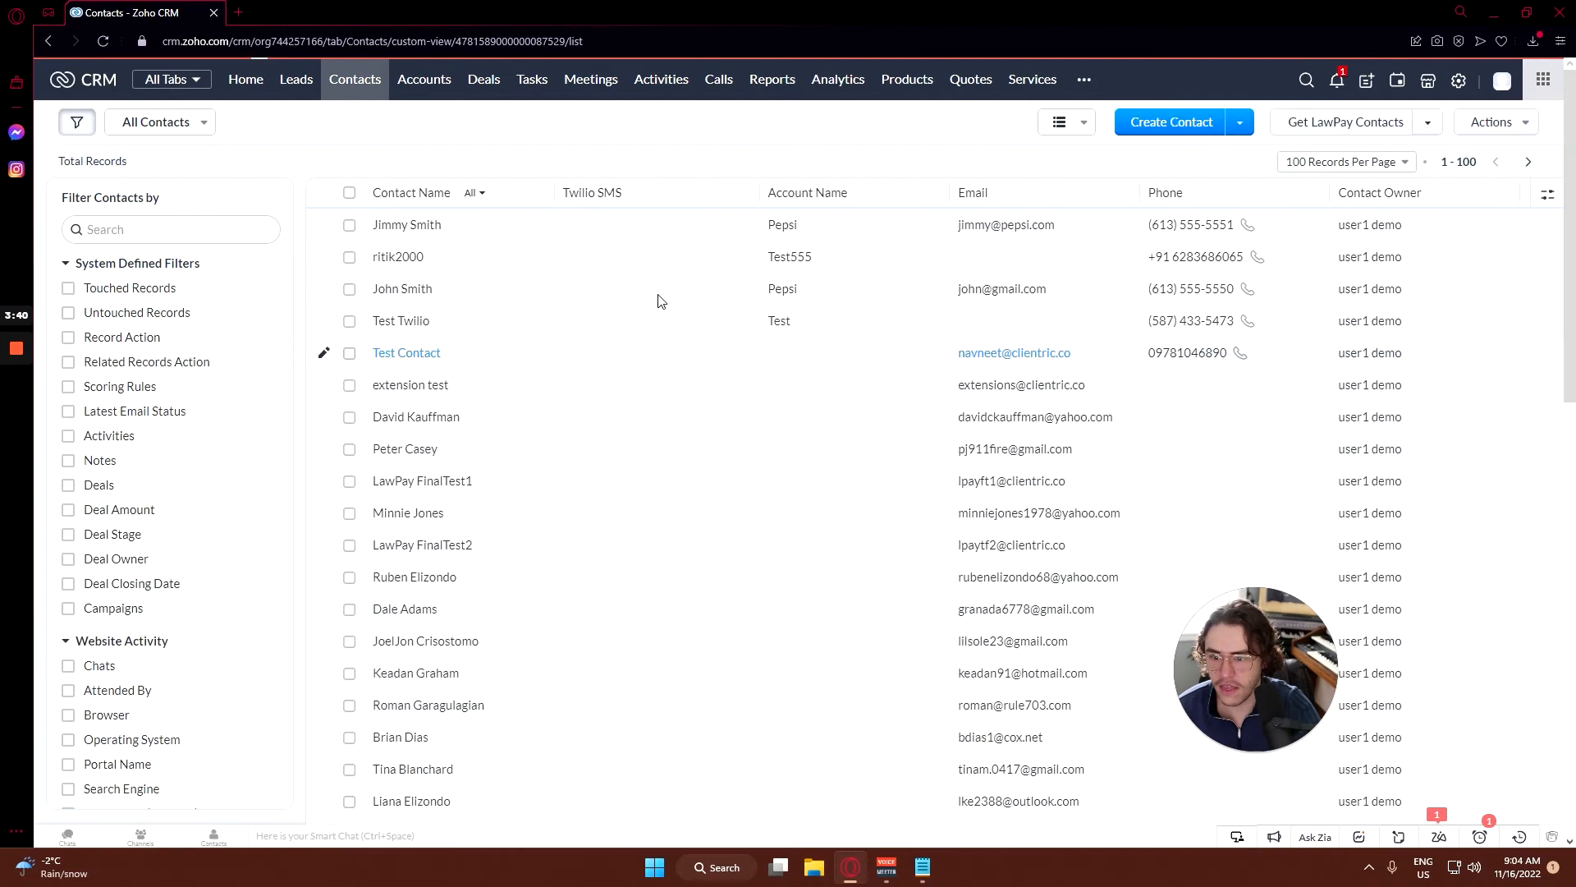
Step: Open the "Pepsi - Project Discovery" deal from the Pepsi contact's Deals related list and examine its stages and dates
{"action": "left_click", "coordinate": [419, 225]}
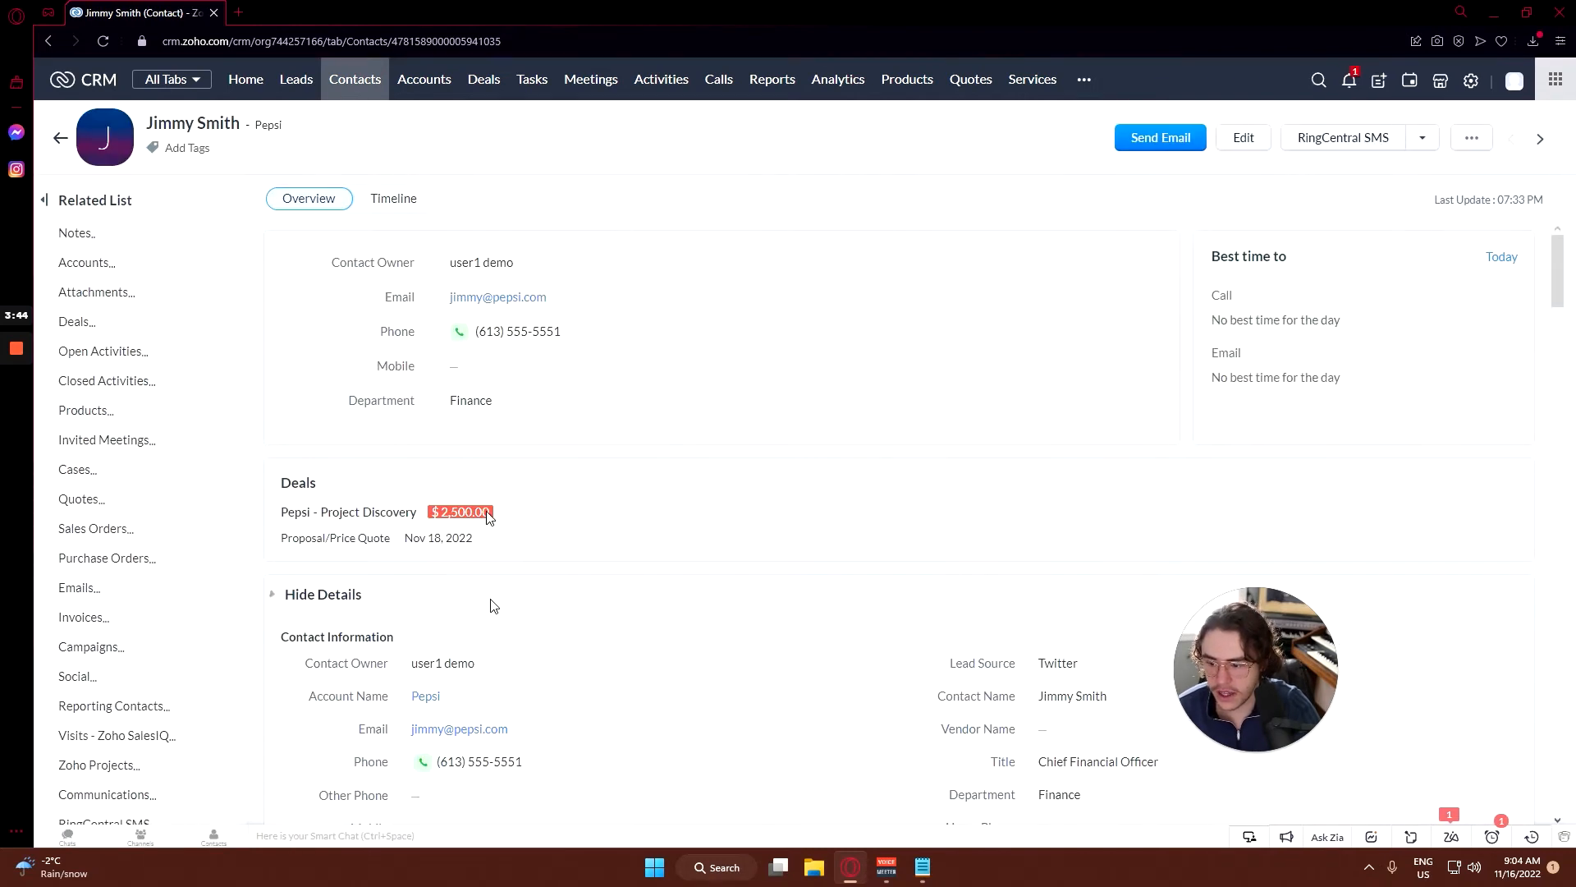
{"action": "scroll", "coordinate": [522, 669], "scroll_direction": "down", "scroll_amount": 2}
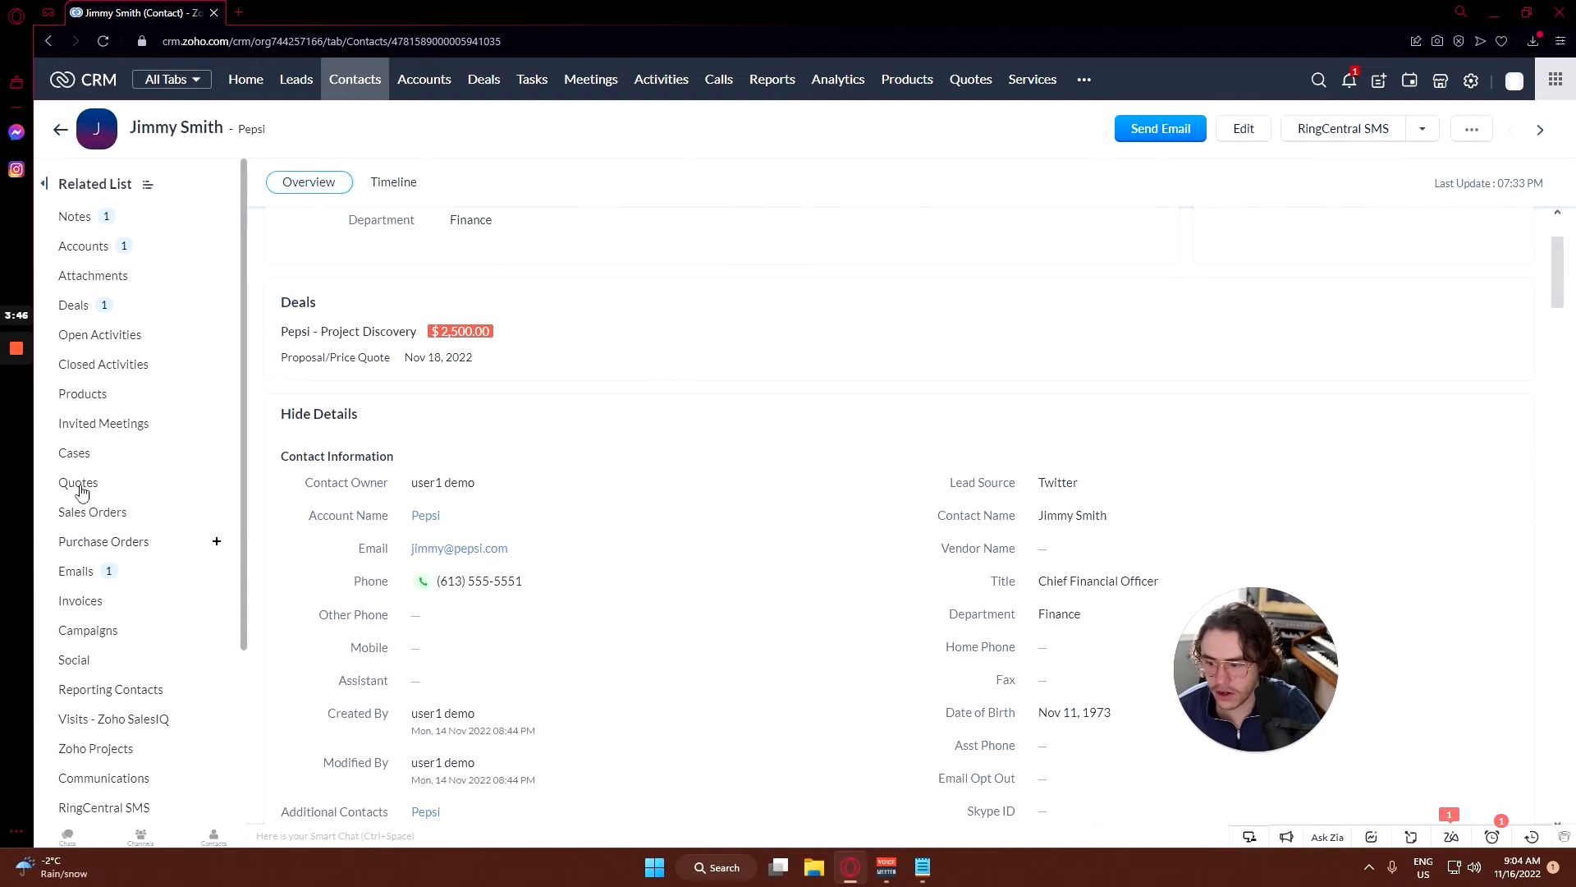
{"action": "left_click", "coordinate": [86, 308]}
{"action": "left_click", "coordinate": [392, 374]}
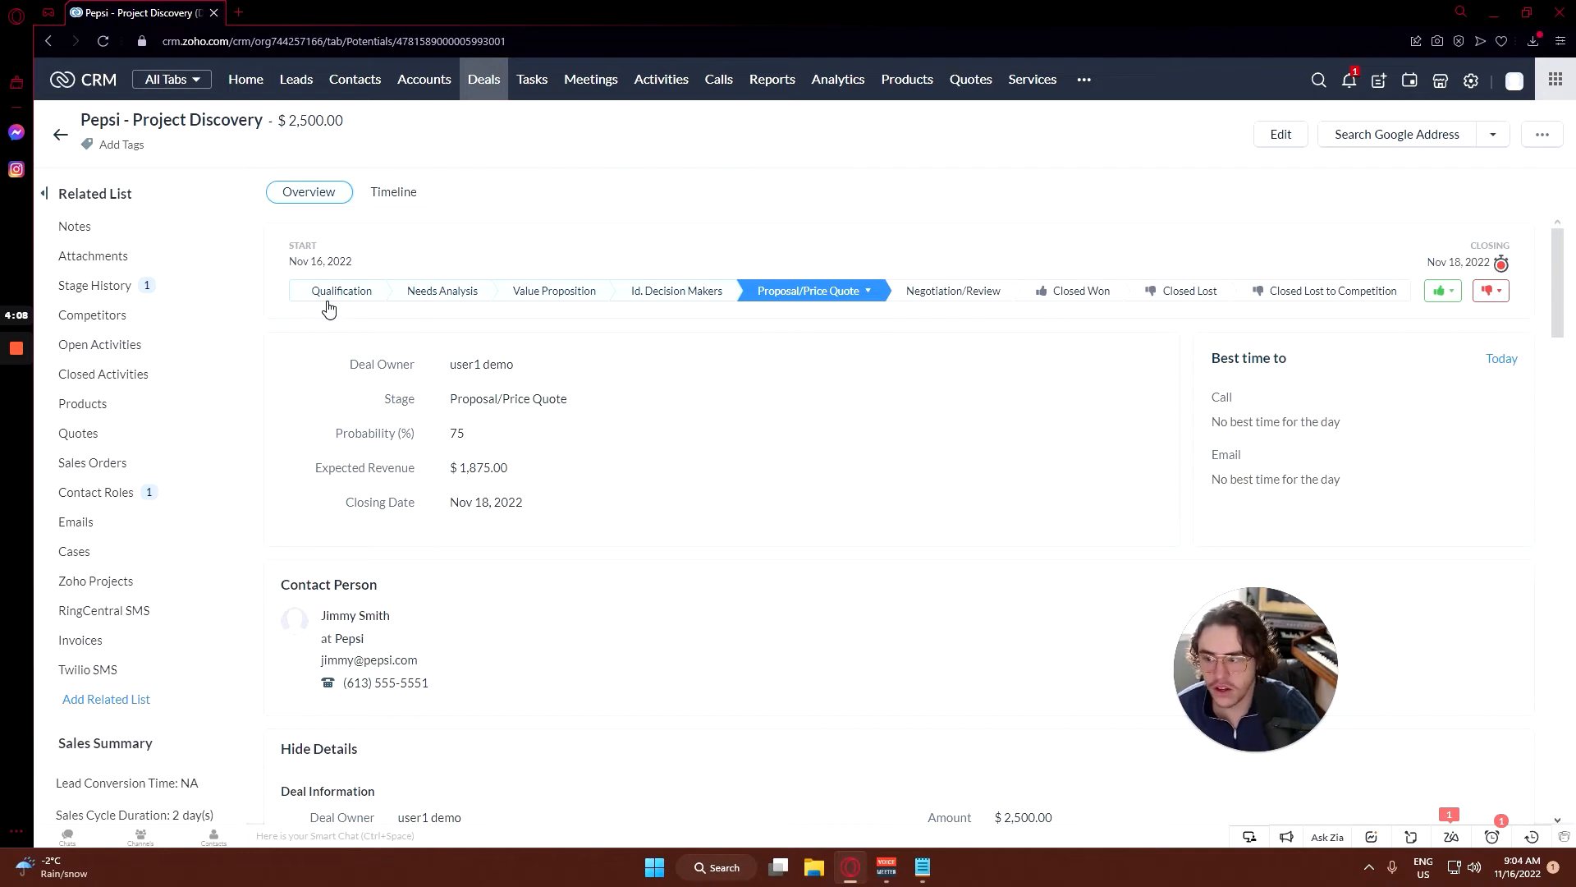
{"action": "left_click_drag", "start_coordinate": [297, 261], "coordinate": [390, 260]}
{"action": "left_click", "coordinate": [389, 261]}
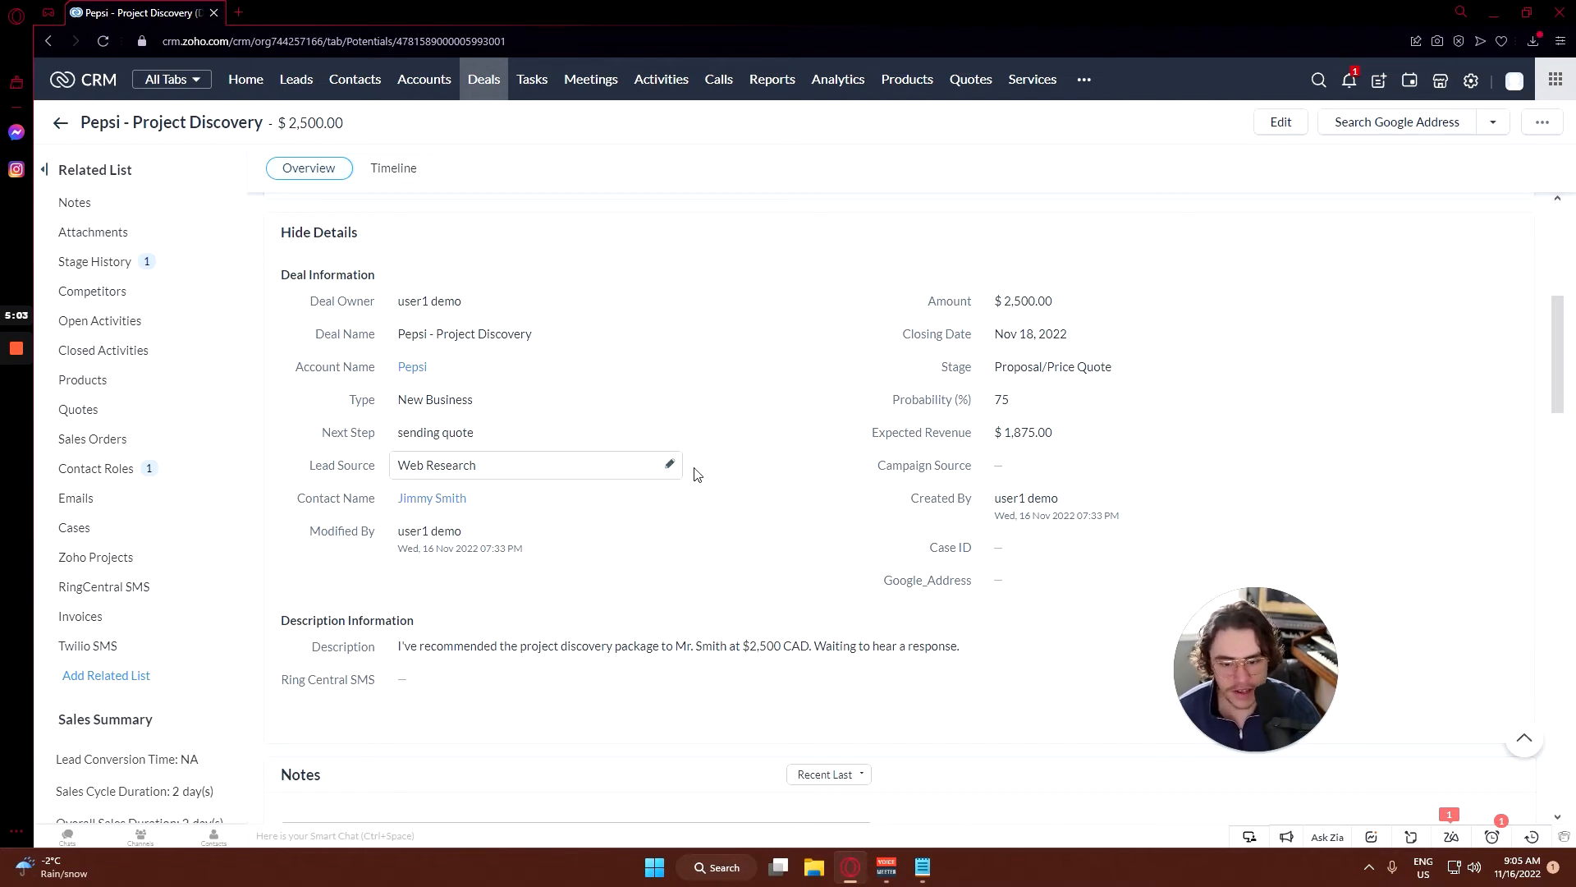
Step: Add a note to the deal saying the price quote was sent to the contact, "Waiting to hear a response.", and save it
{"action": "scroll", "coordinate": [468, 517], "scroll_direction": "down", "scroll_amount": 2}
{"action": "scroll", "coordinate": [492, 460], "scroll_direction": "down", "scroll_amount": 1}
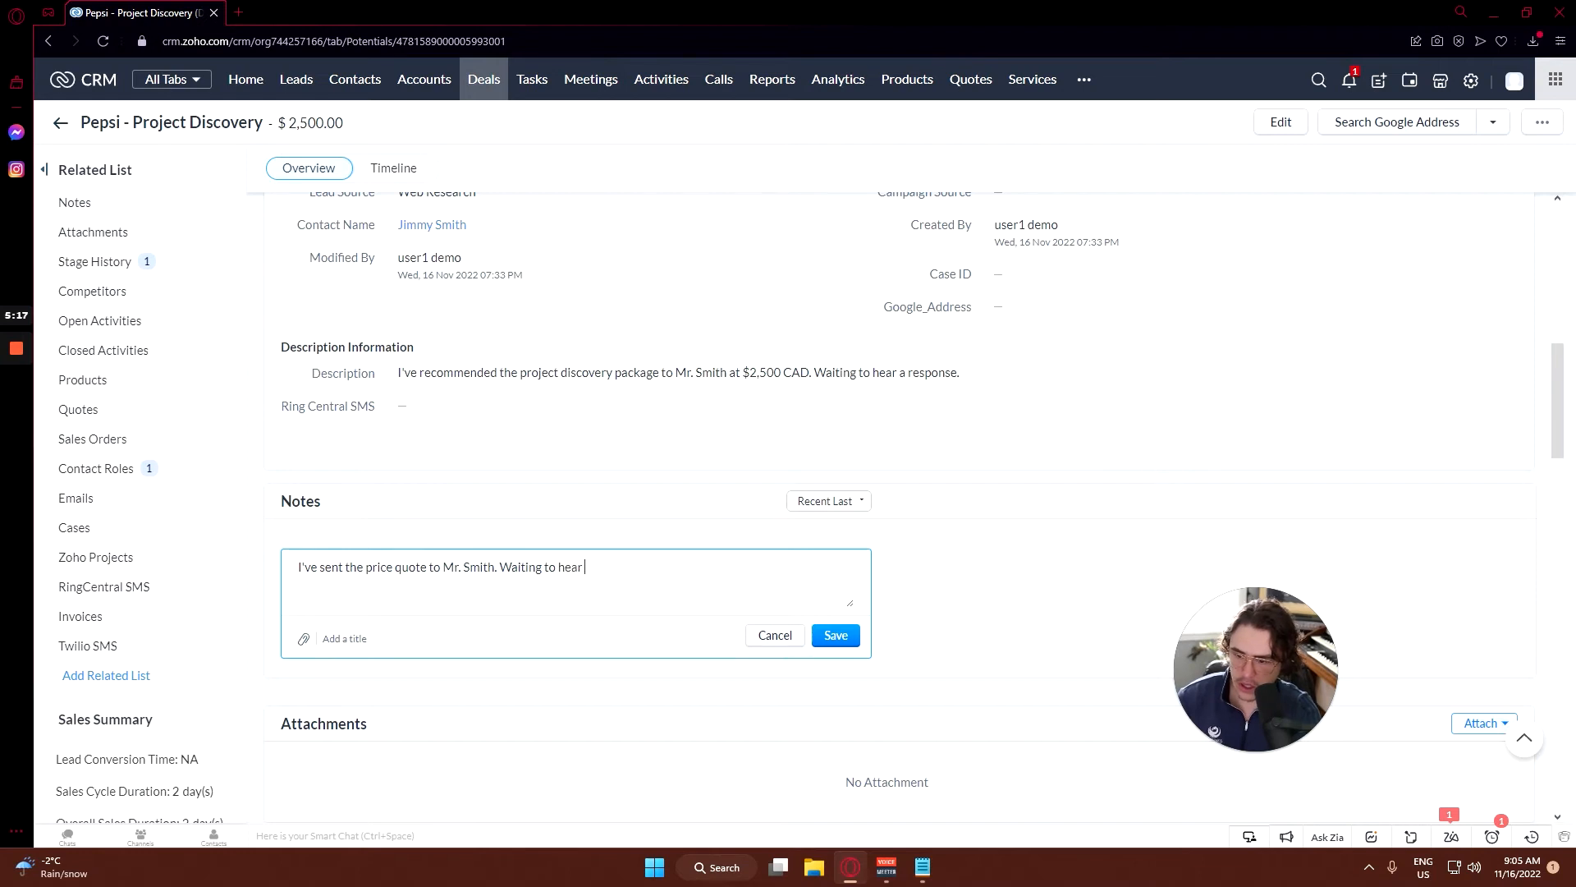
{"action": "type", "text": "a response."}
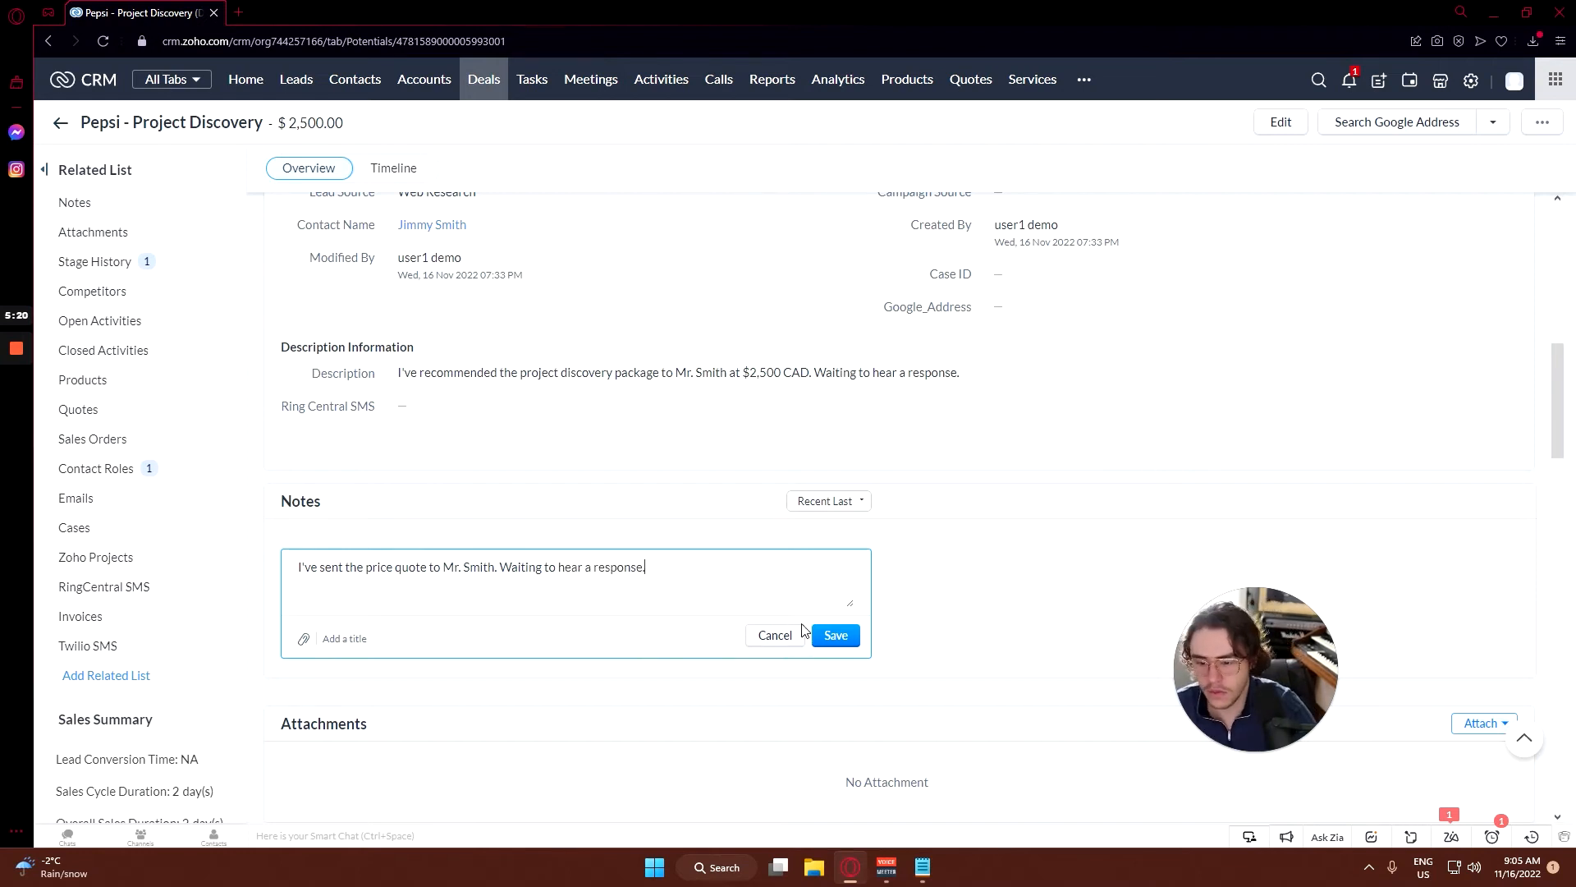
{"action": "left_click", "coordinate": [836, 635]}
Step: Attach the file "iPay Solutions (1).pdf" from the computer to the deal
{"action": "scroll", "coordinate": [459, 575], "scroll_direction": "down", "scroll_amount": 2}
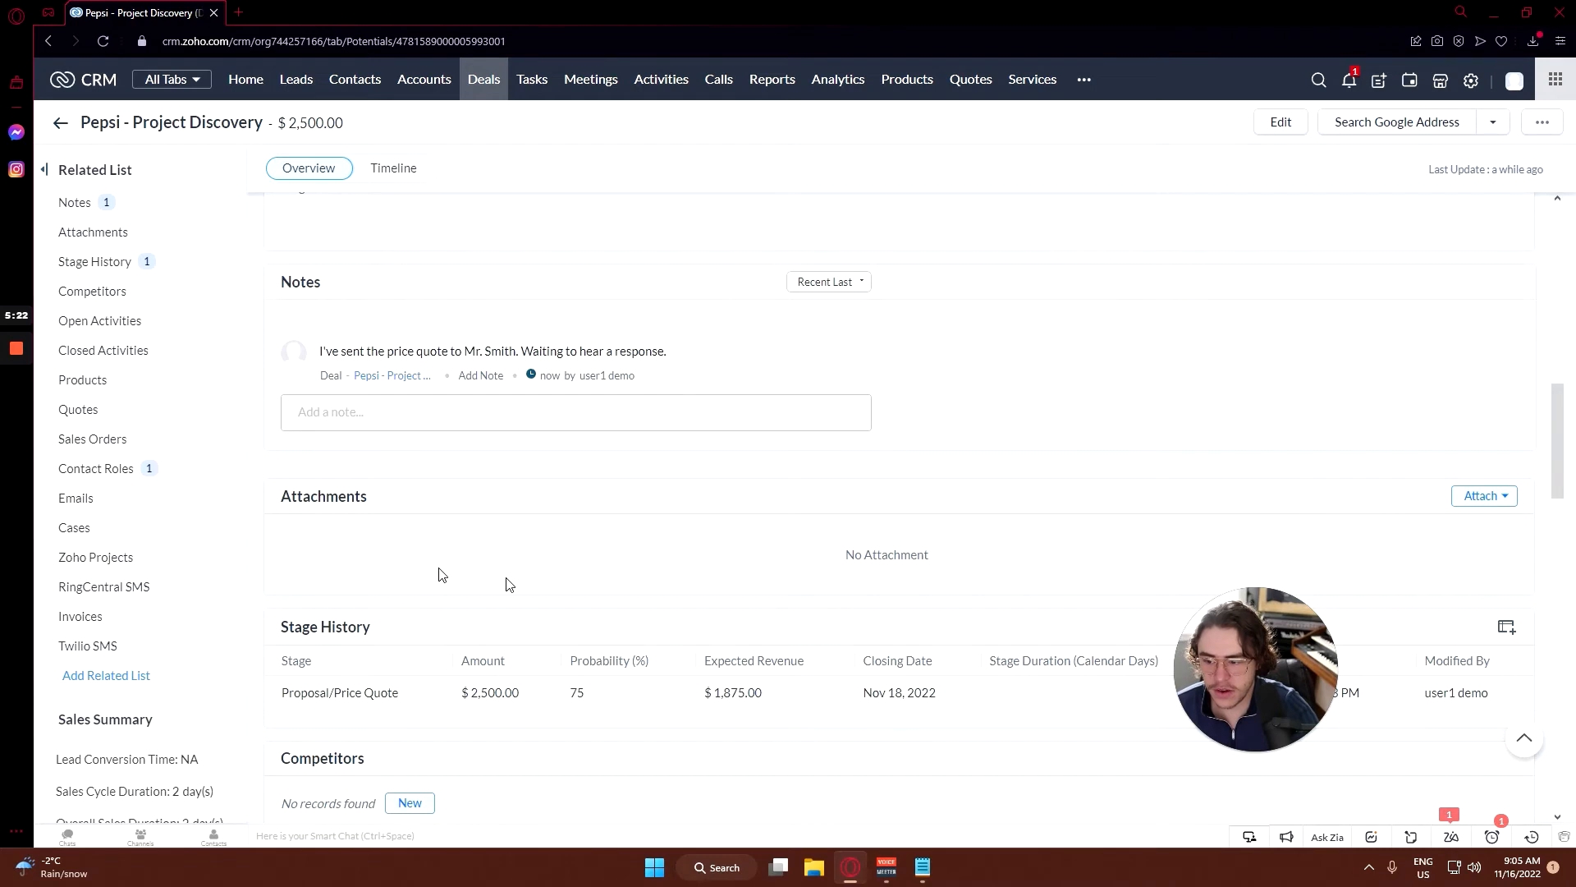
{"action": "left_click_drag", "start_coordinate": [302, 498], "coordinate": [369, 503]}
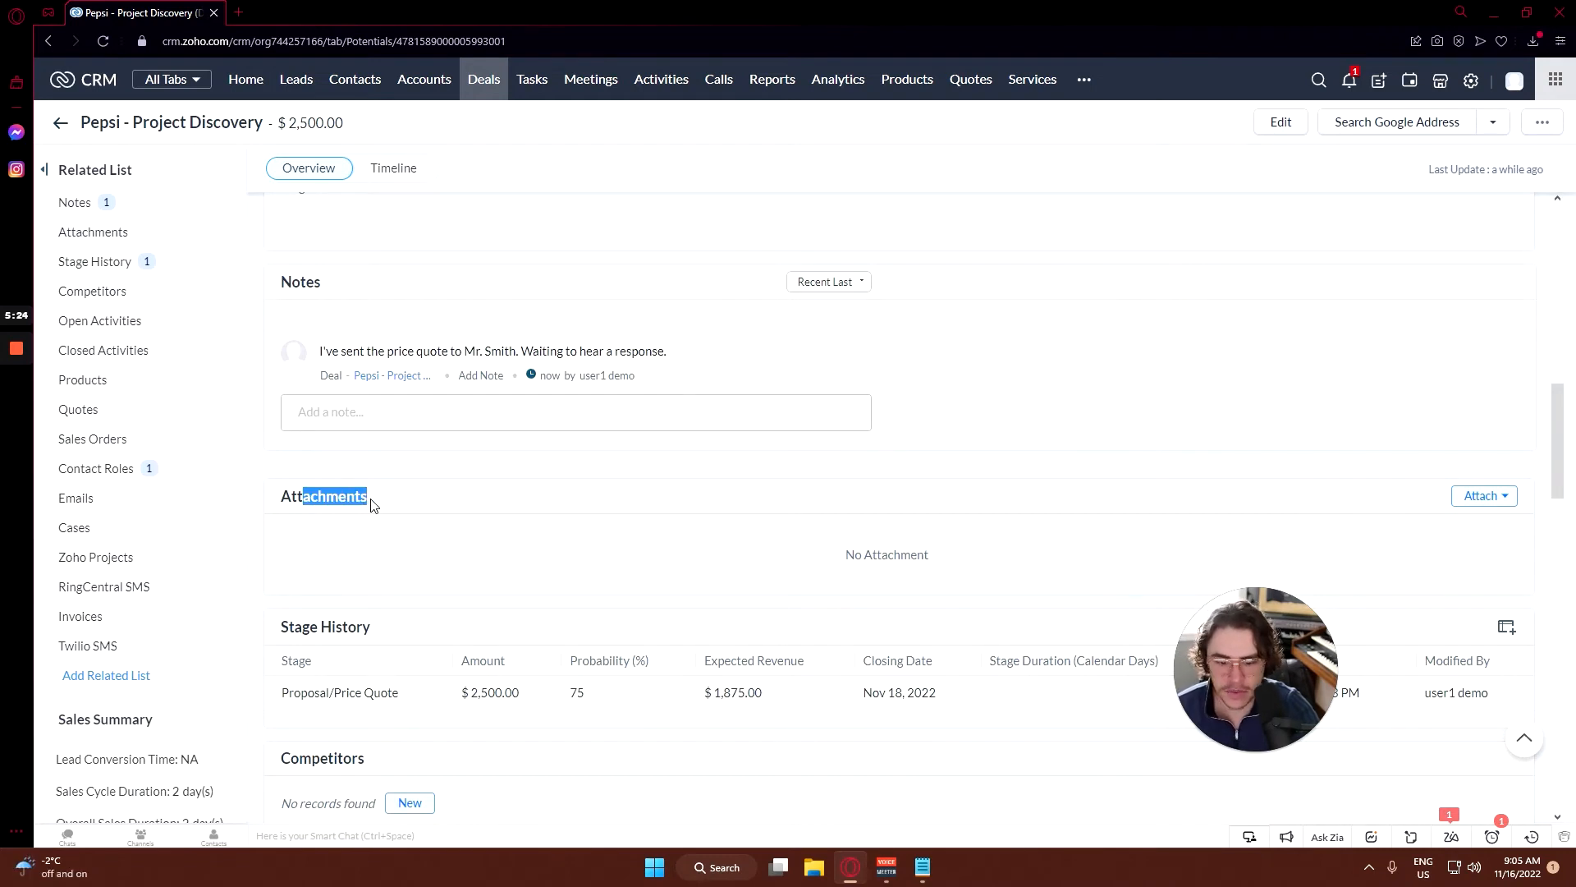
{"action": "left_click", "coordinate": [528, 534]}
{"action": "left_click", "coordinate": [1481, 496]}
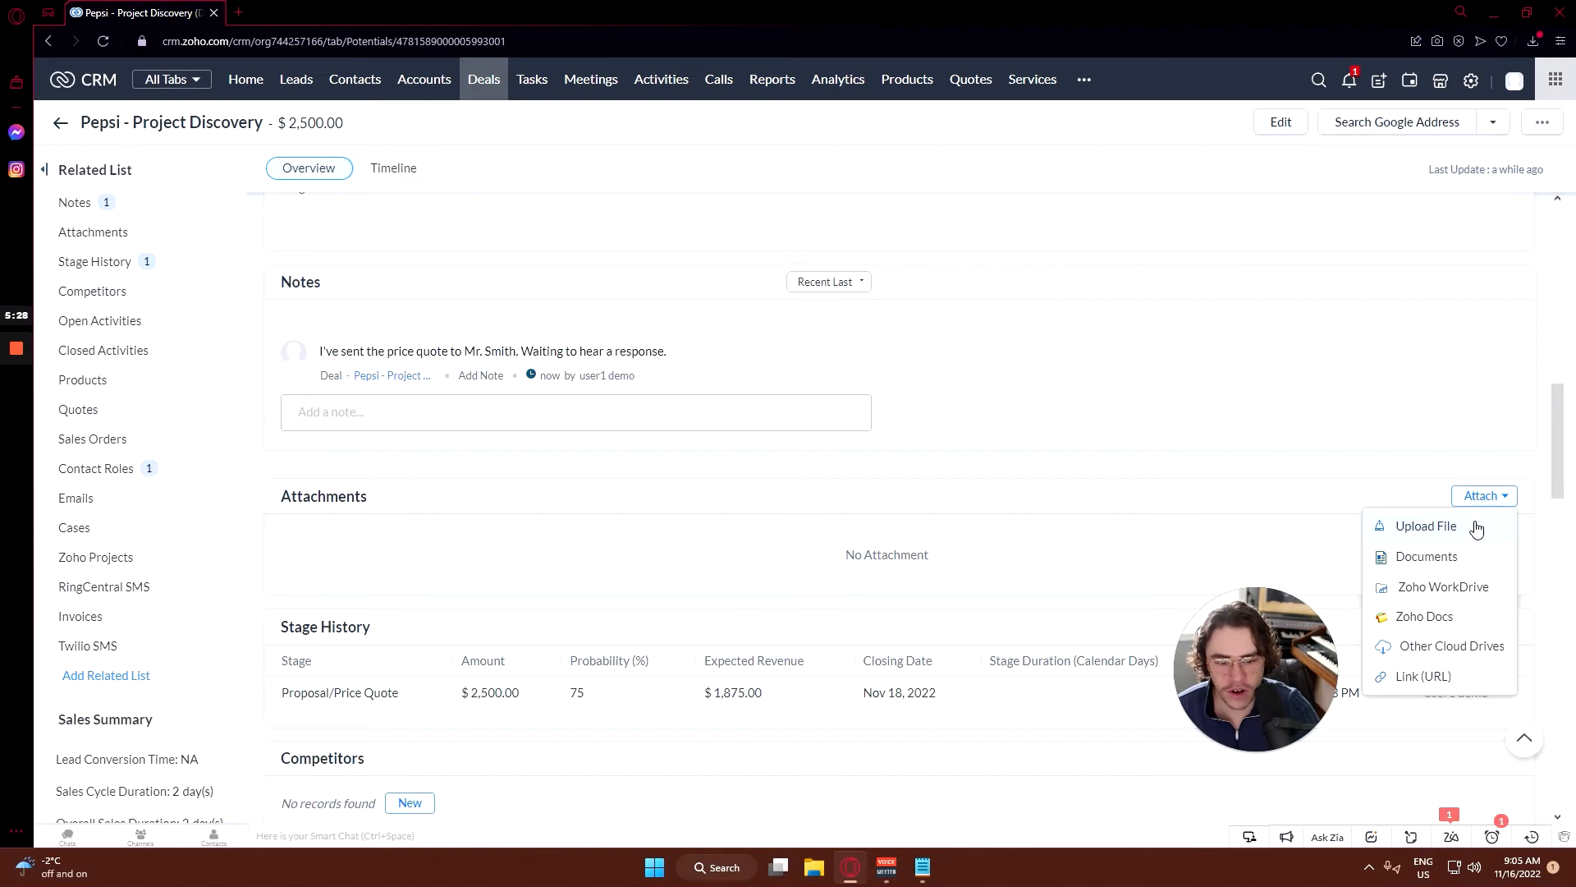
{"action": "left_click", "coordinate": [1433, 527]}
{"action": "left_click", "coordinate": [799, 146]}
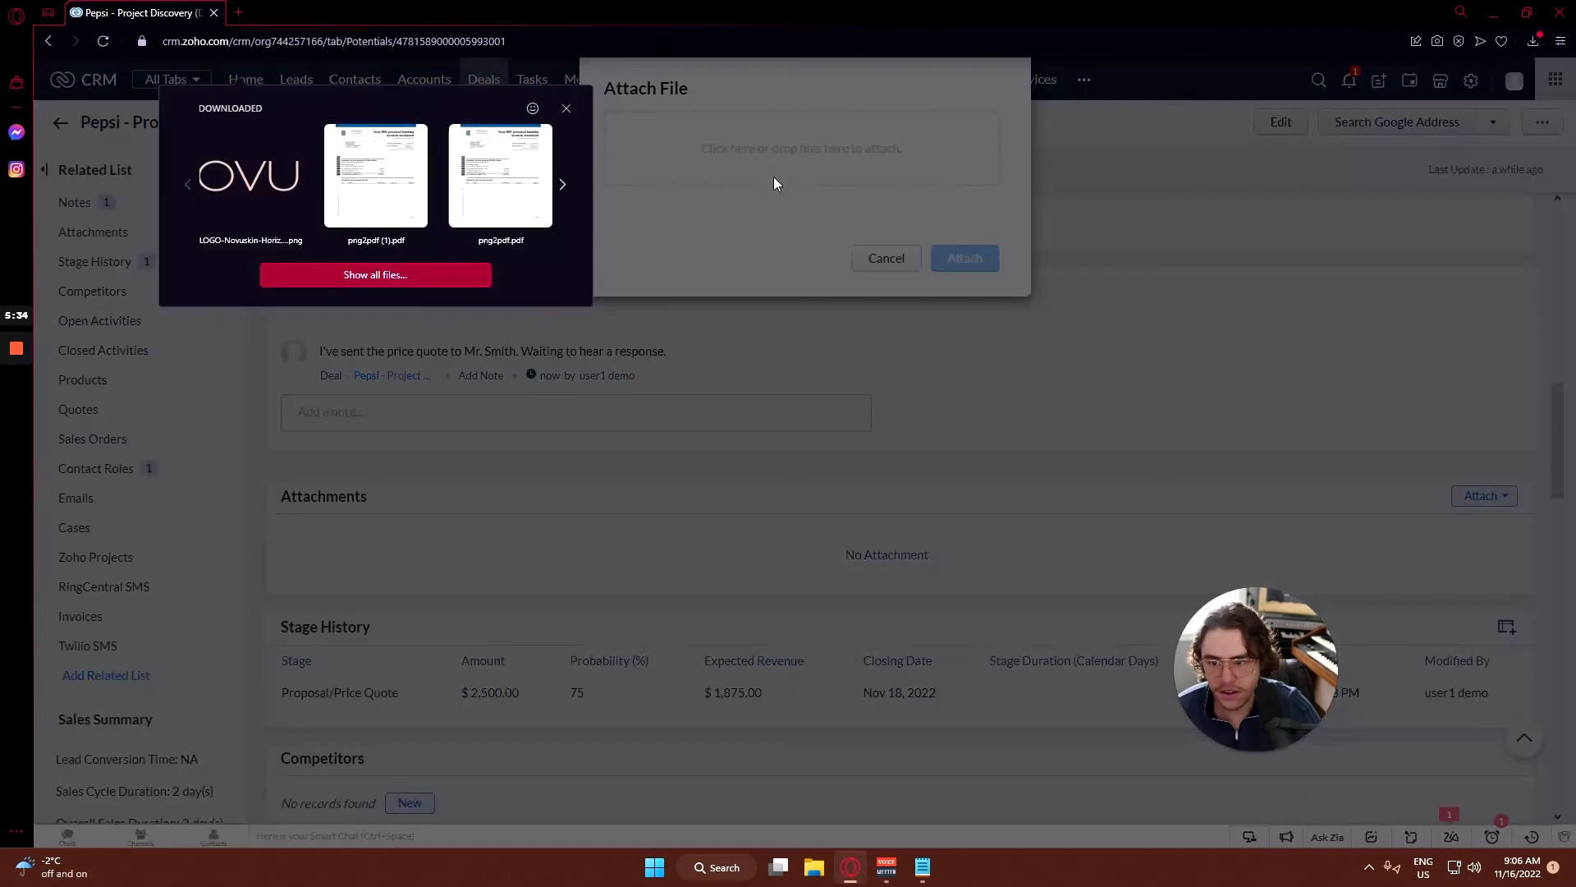
{"action": "left_click", "coordinate": [504, 193]}
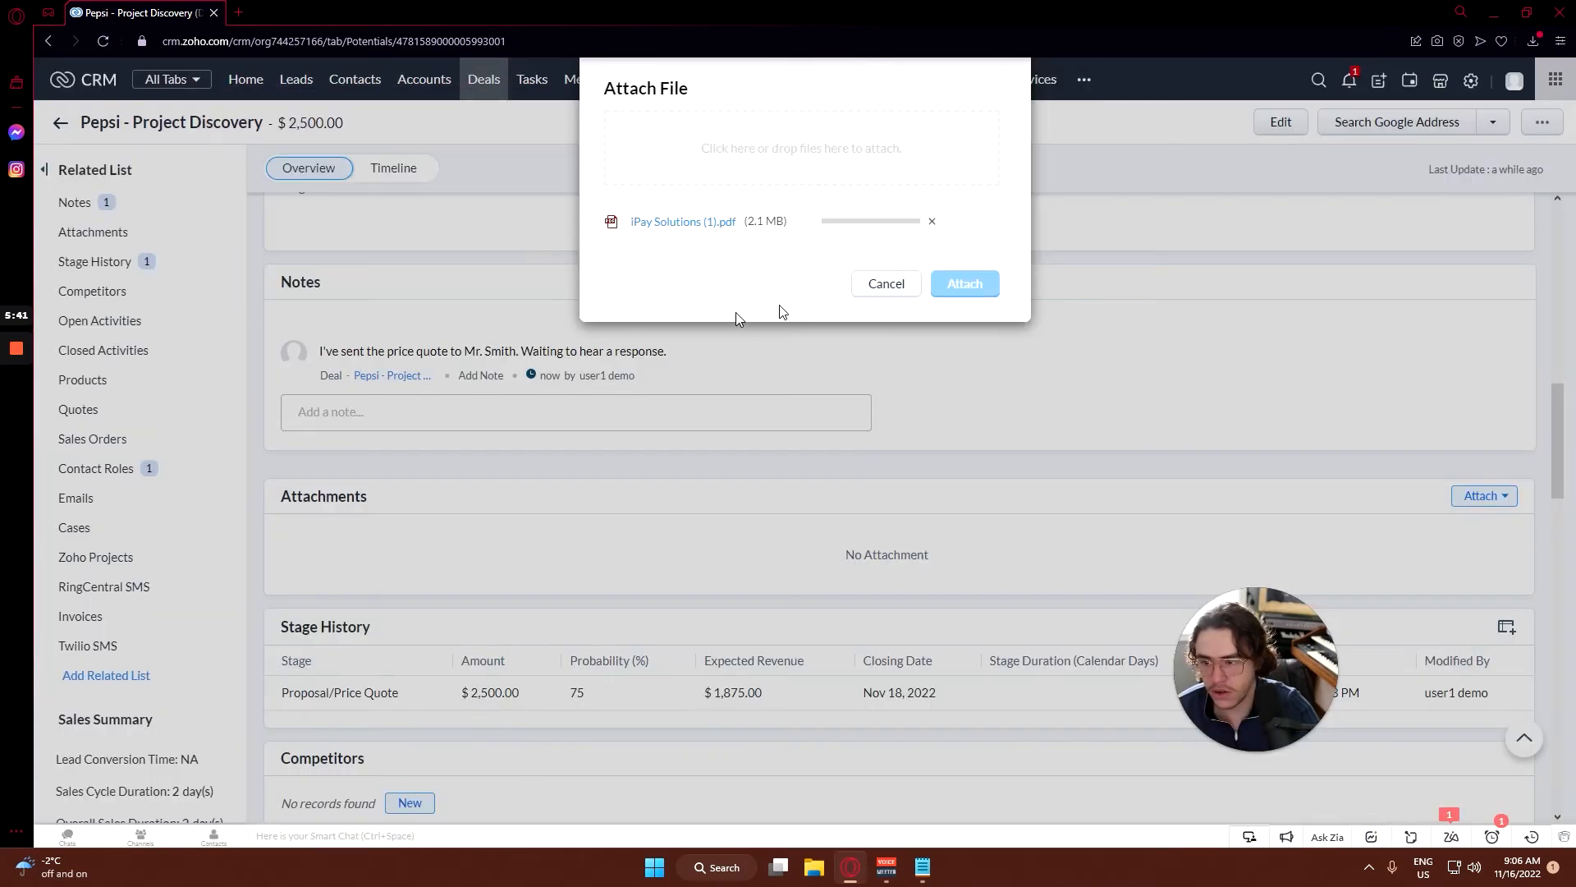
{"action": "left_click", "coordinate": [962, 284]}
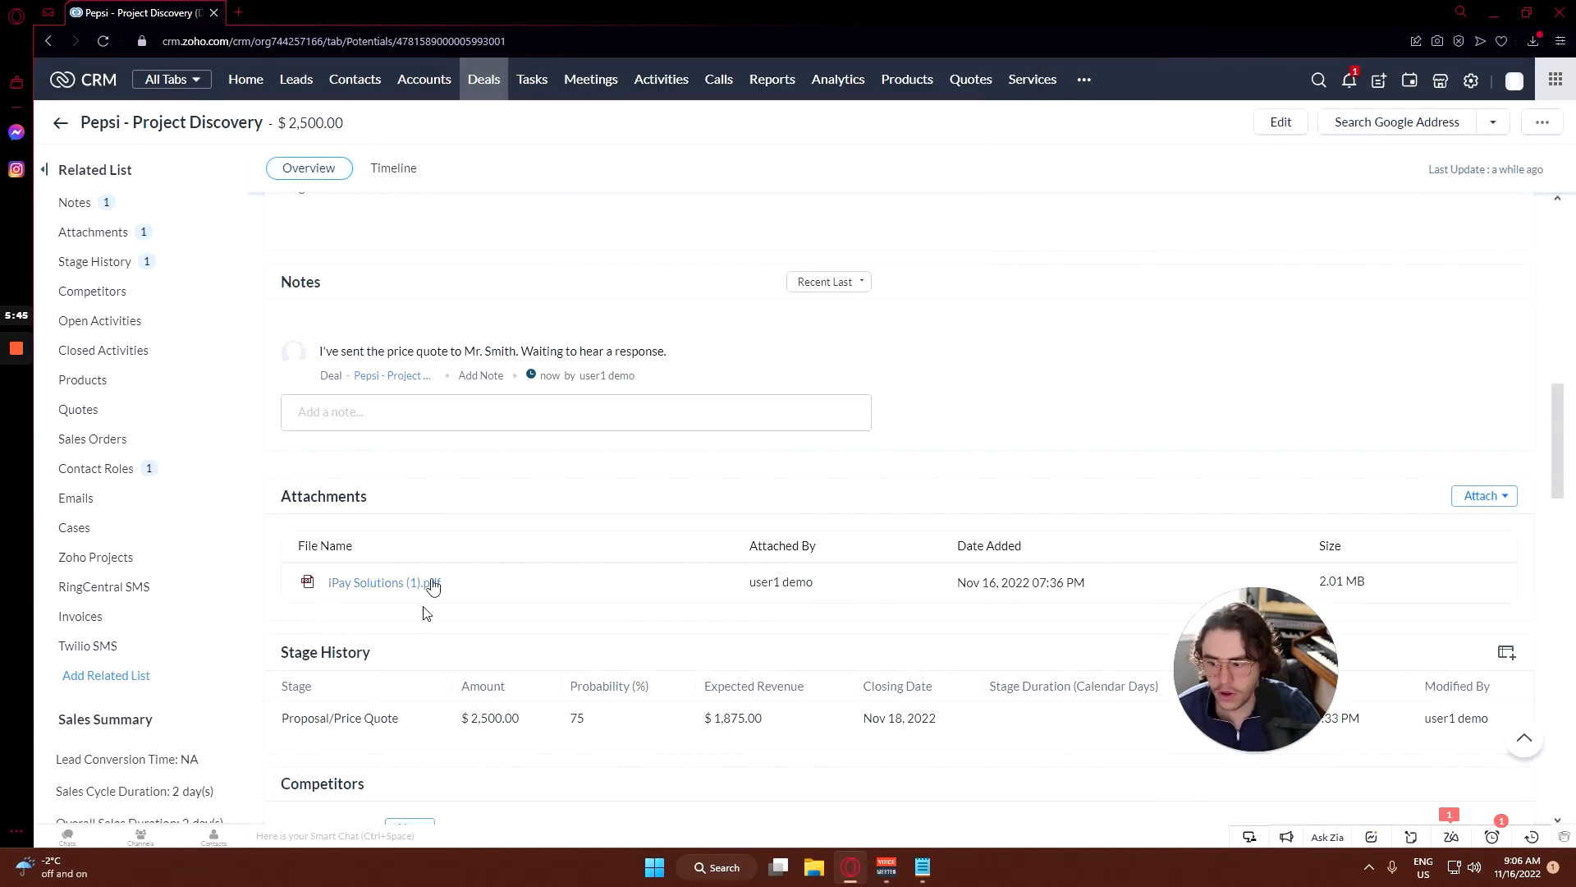
Step: Examine the deal's stage history, competitors, and open and closed activities, including the options for adding an activity
{"action": "scroll", "coordinate": [1068, 530], "scroll_direction": "down", "scroll_amount": 1}
{"action": "scroll", "coordinate": [1071, 525], "scroll_direction": "down", "scroll_amount": 3}
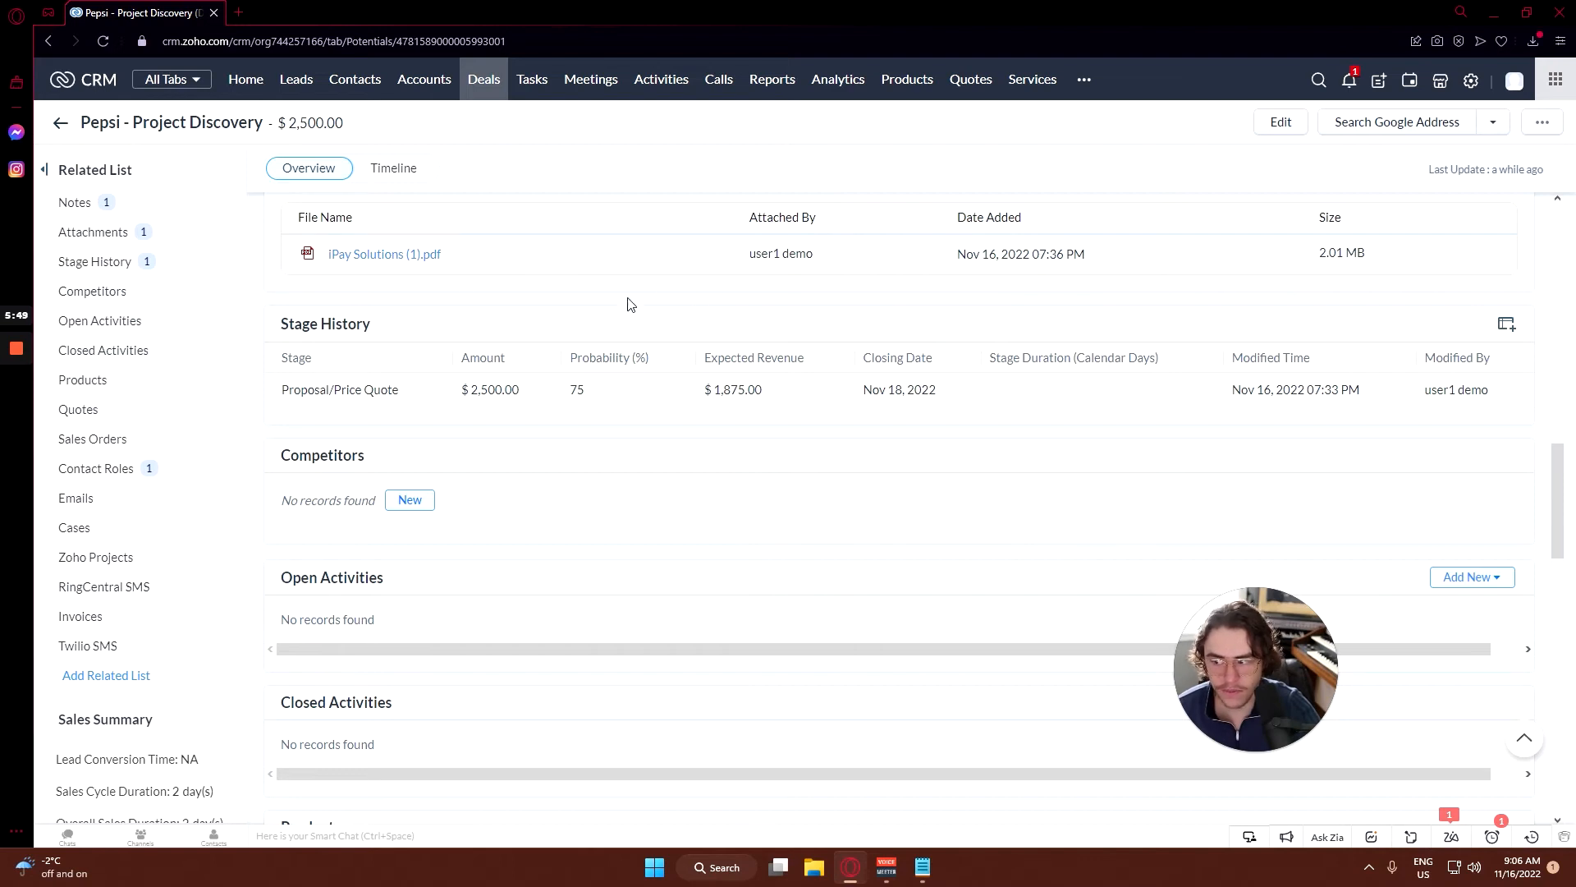
{"action": "scroll", "coordinate": [410, 443], "scroll_direction": "down", "scroll_amount": 1}
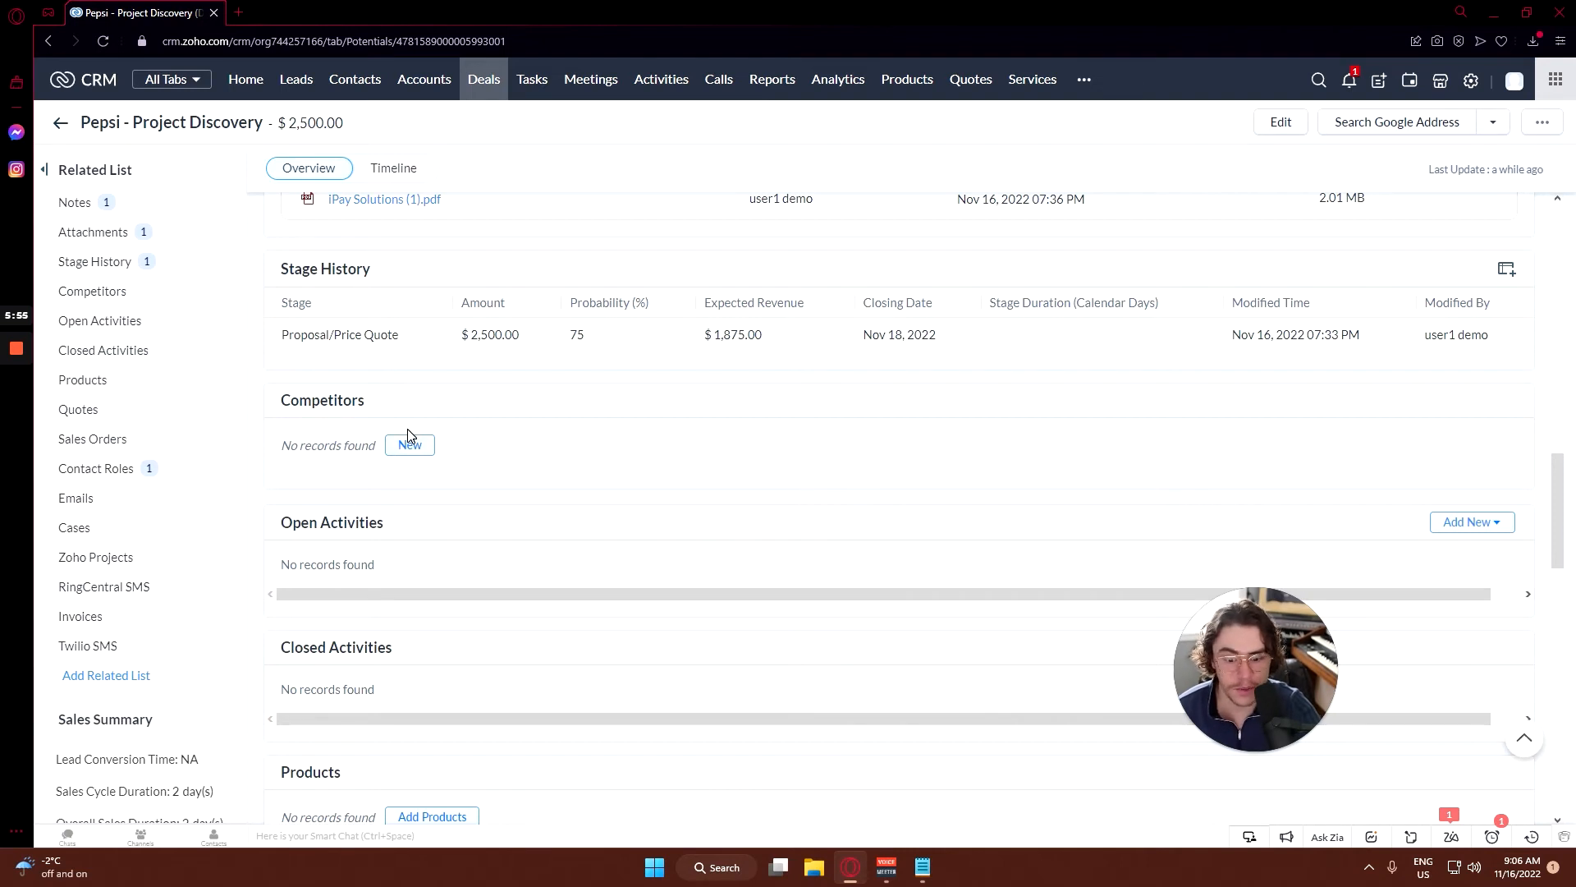
{"action": "scroll", "coordinate": [361, 505], "scroll_direction": "down", "scroll_amount": 2}
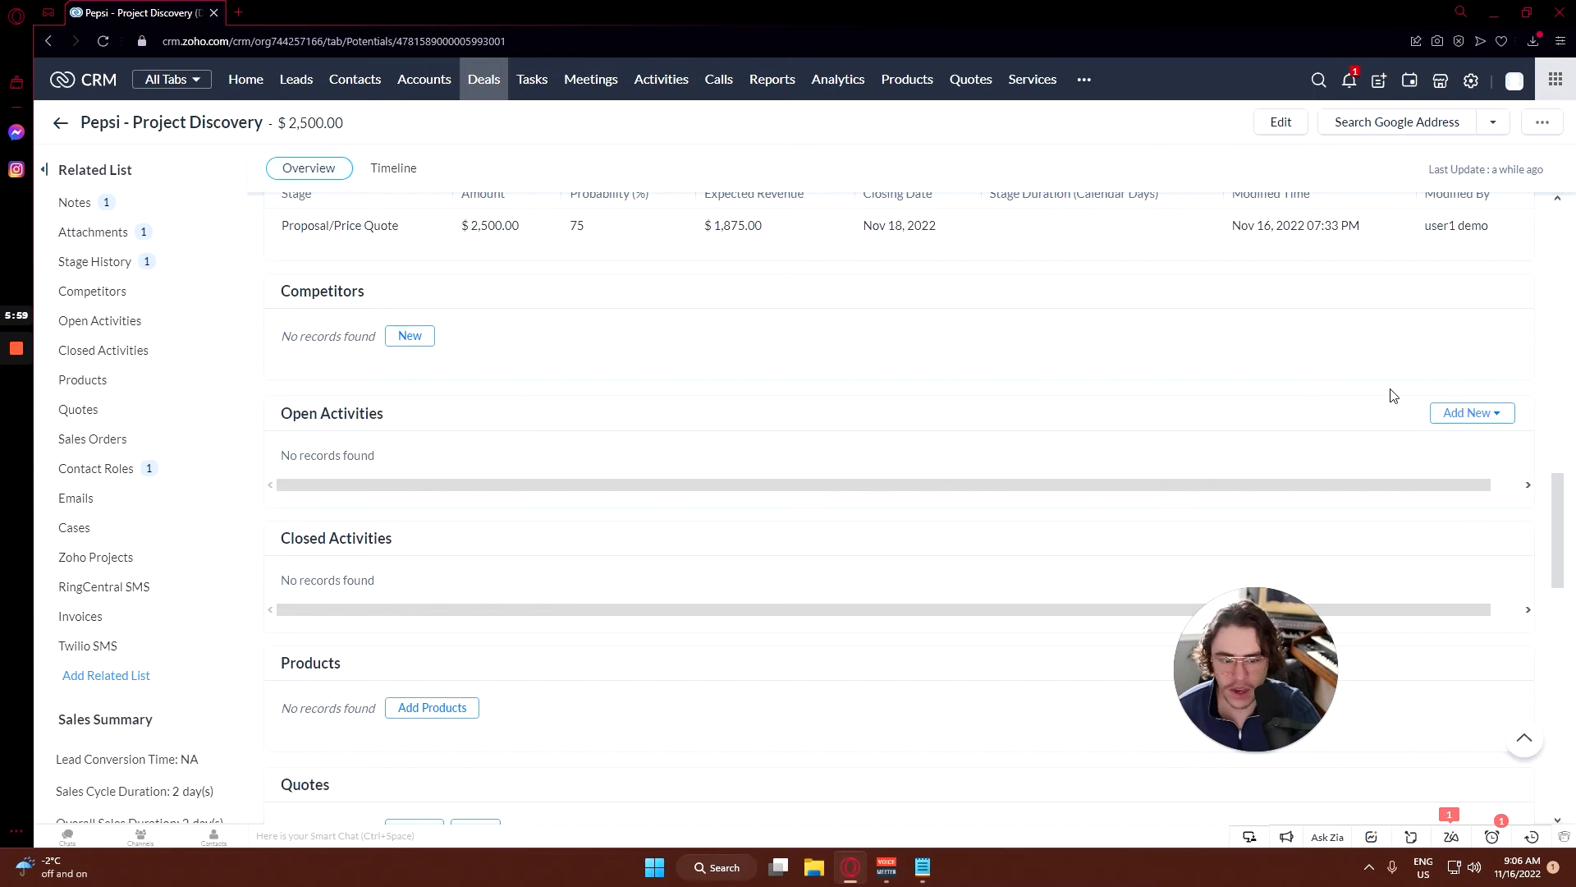
{"action": "left_click", "coordinate": [1452, 413]}
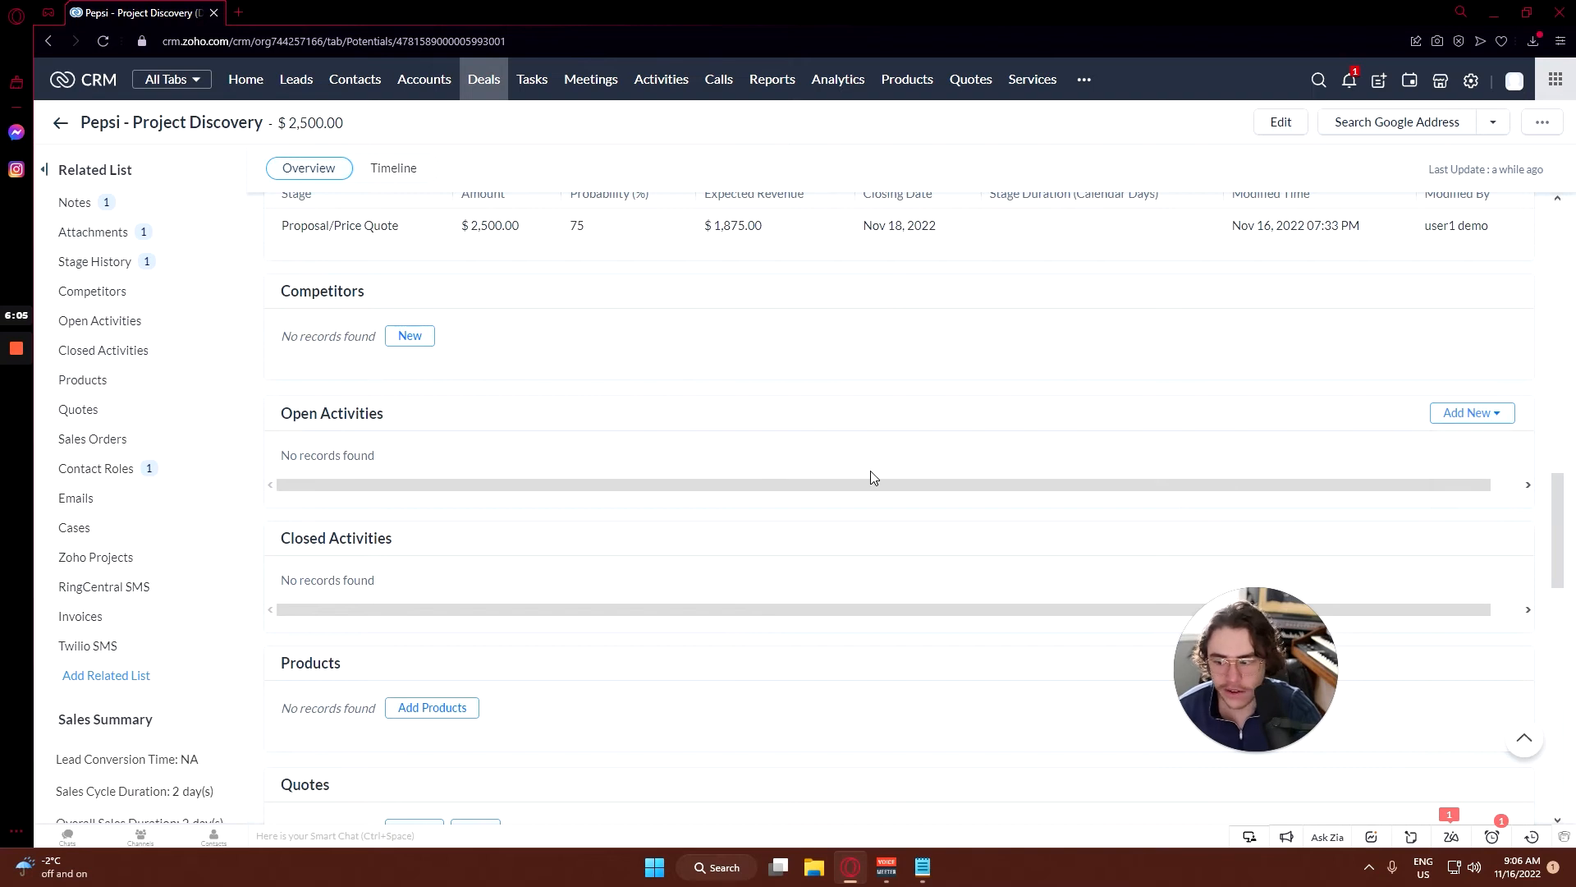
{"action": "scroll", "coordinate": [409, 491], "scroll_direction": "down", "scroll_amount": 1}
{"action": "left_click_drag", "start_coordinate": [351, 453], "coordinate": [378, 482]}
{"action": "left_click", "coordinate": [386, 476]}
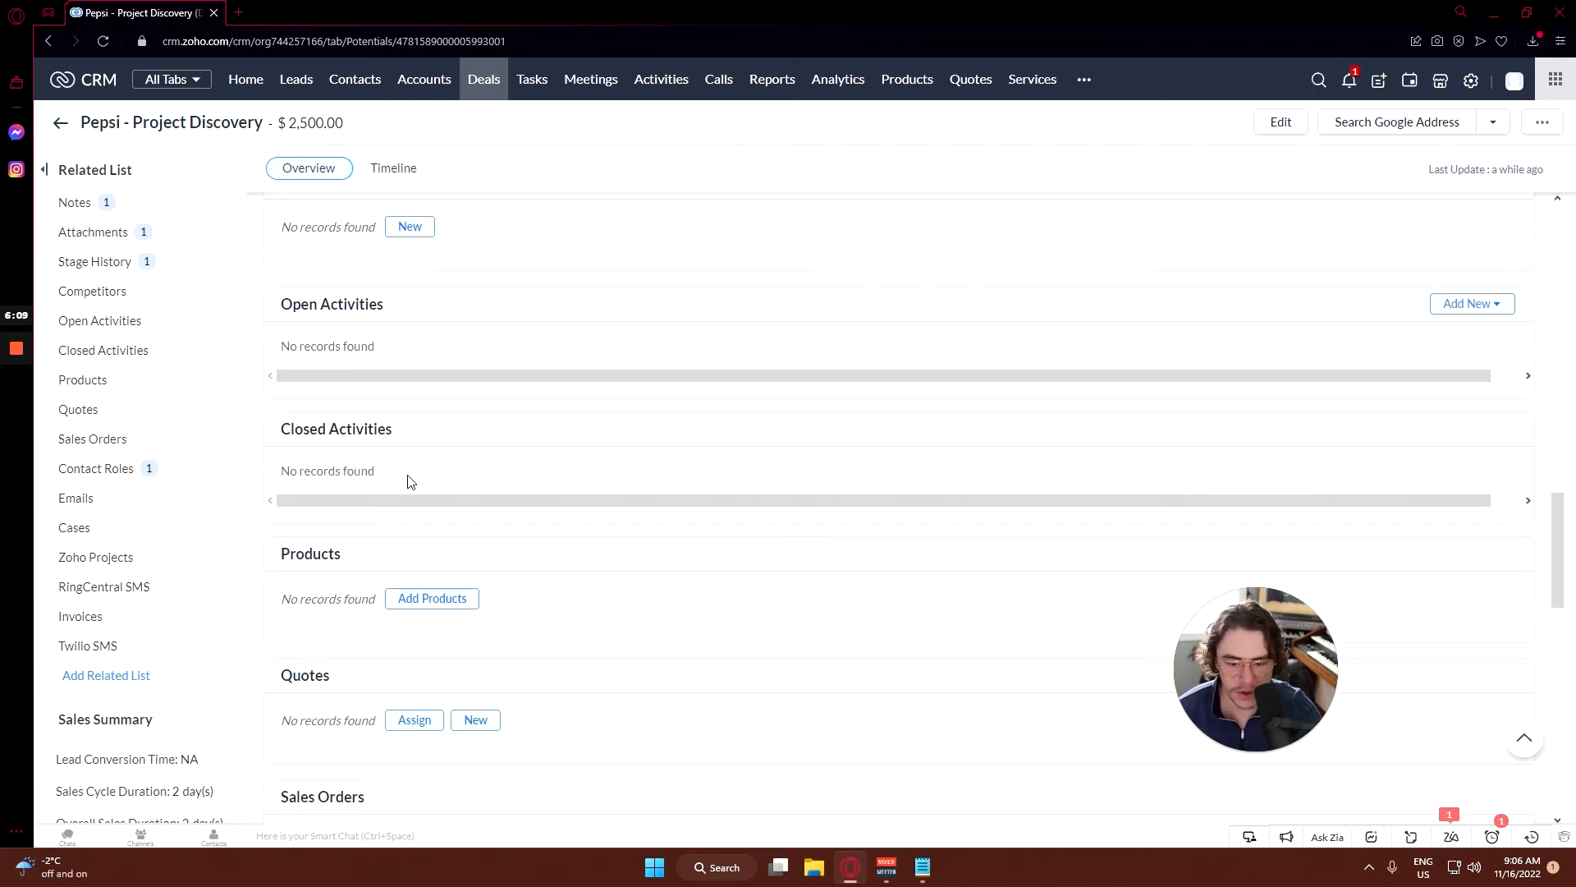
Step: Examine the deal's Products section and the products available to add, without adding any
{"action": "scroll", "coordinate": [362, 536], "scroll_direction": "down", "scroll_amount": 2}
{"action": "left_click_drag", "start_coordinate": [299, 380], "coordinate": [354, 380]}
{"action": "left_click", "coordinate": [357, 383]}
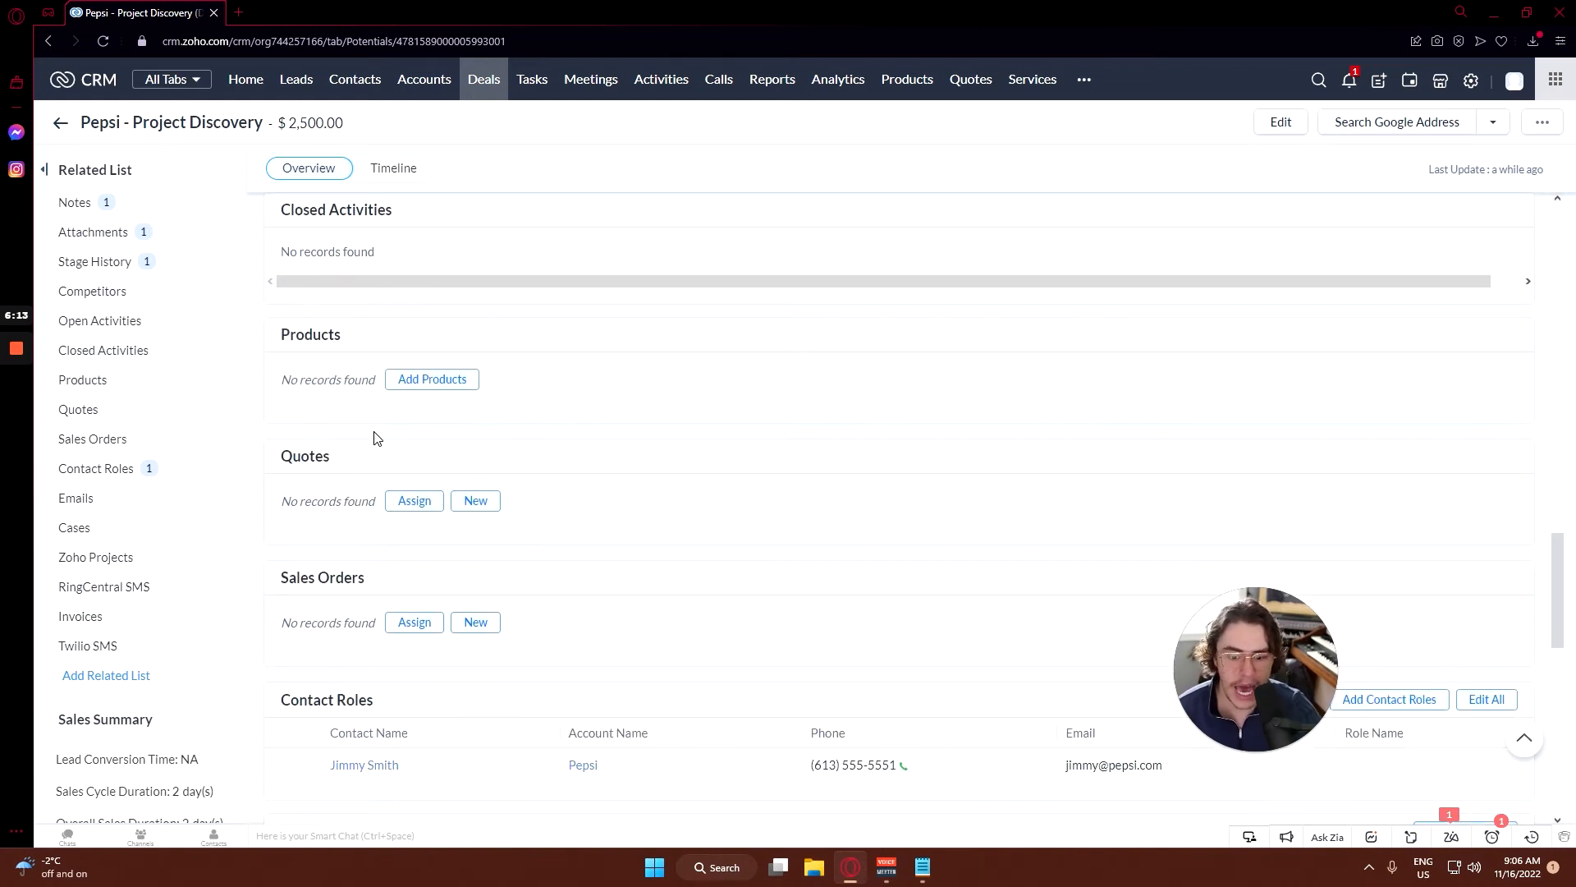
{"action": "left_click", "coordinate": [431, 380]}
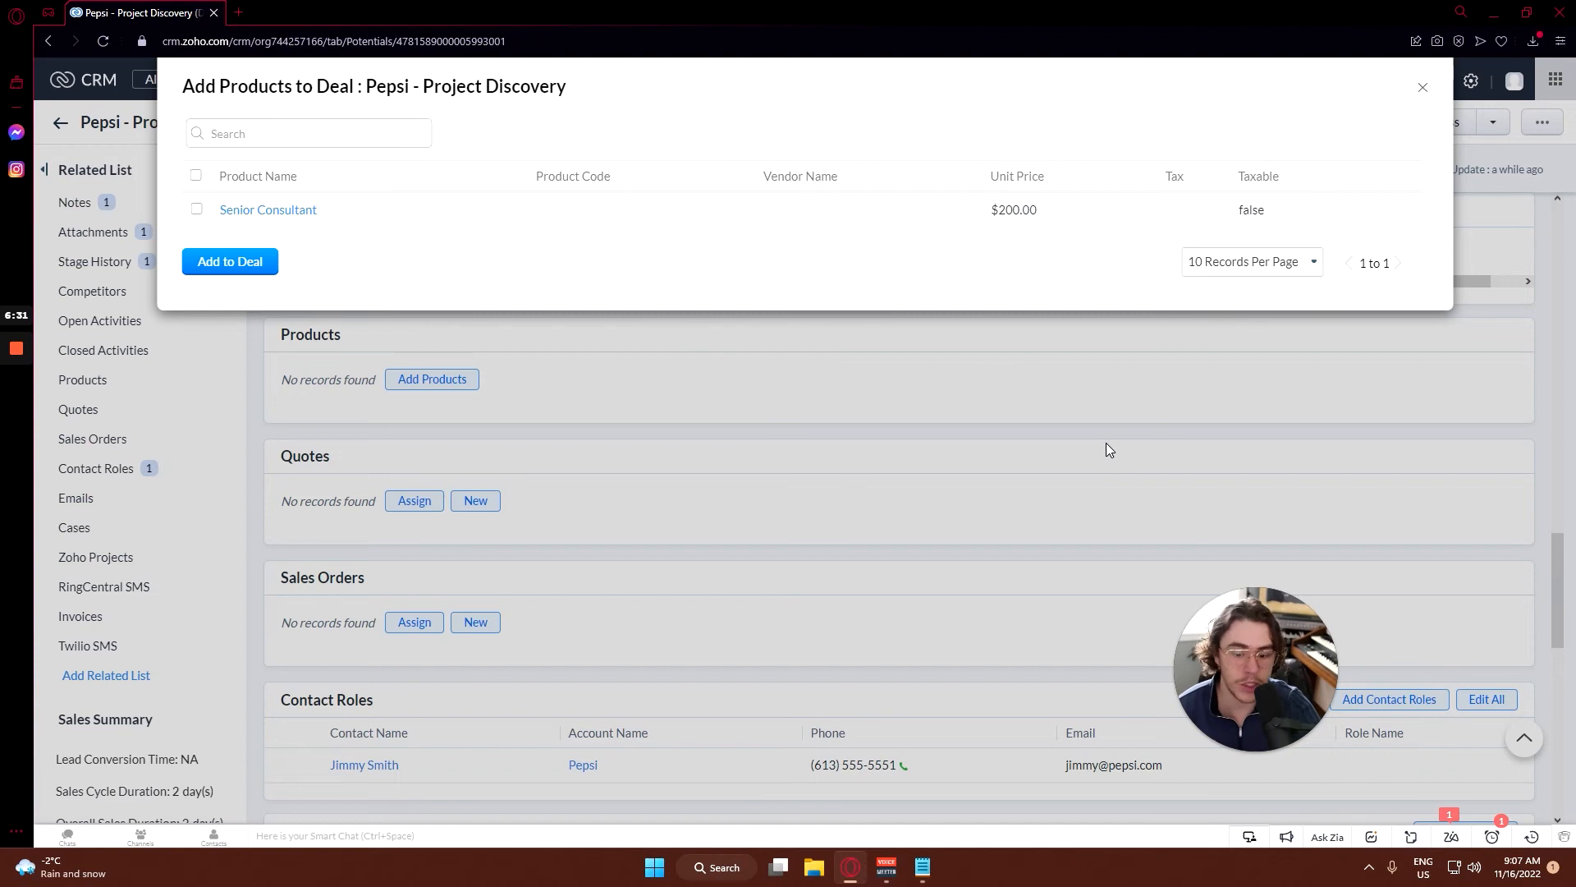
{"action": "left_click", "coordinate": [1421, 89]}
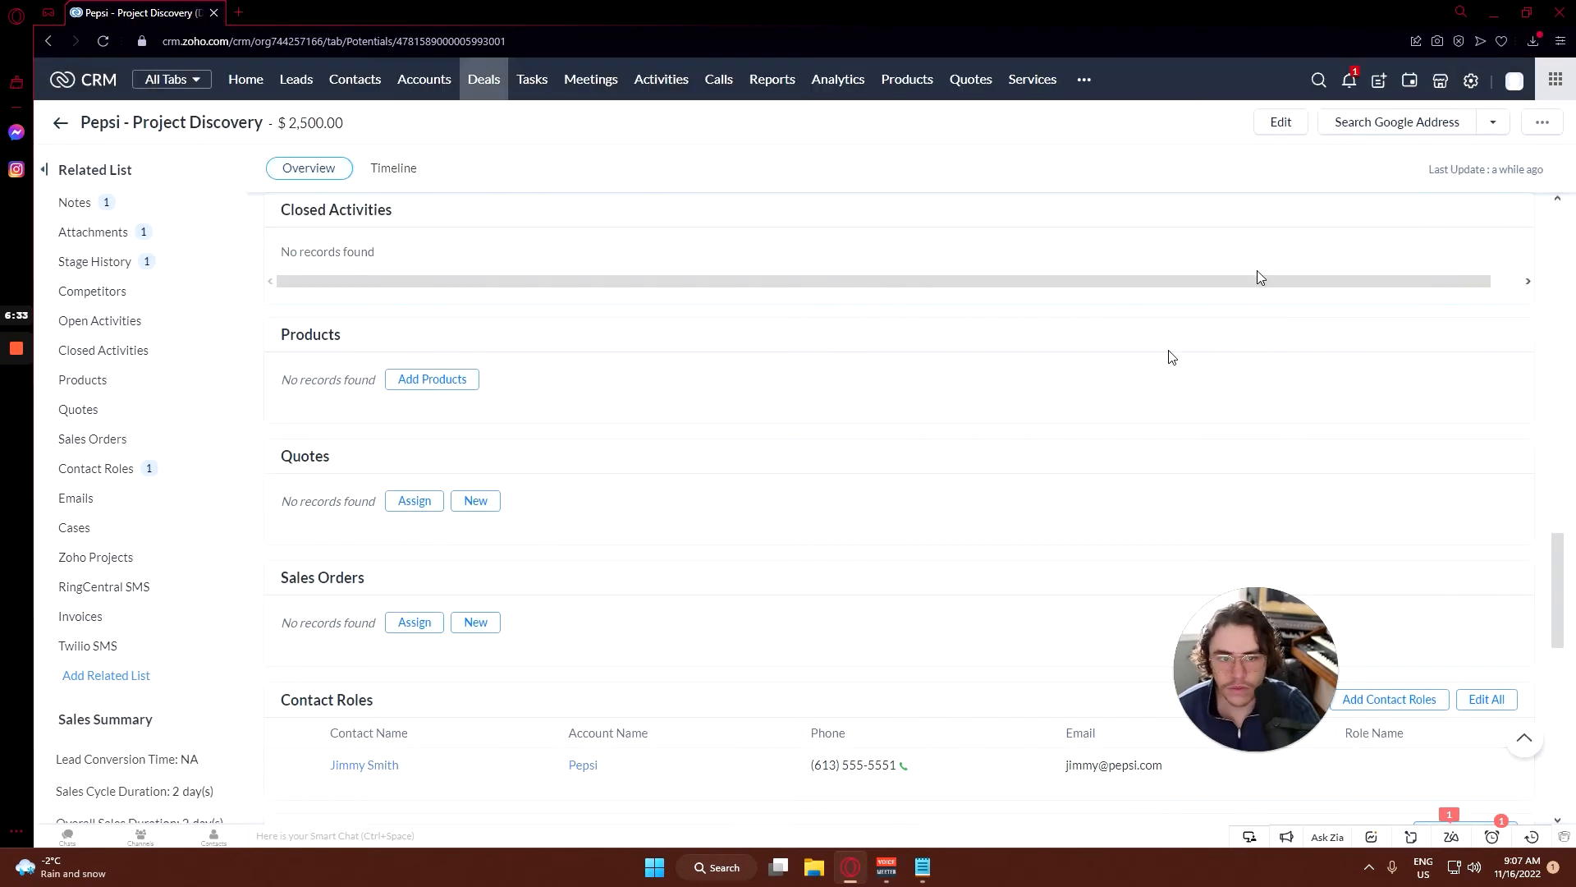
Step: Examine the deal's Quotes and Sales Orders sections and their options for assigning or creating records
{"action": "scroll", "coordinate": [484, 480], "scroll_direction": "down", "scroll_amount": 3}
{"action": "scroll", "coordinate": [510, 433], "scroll_direction": "up", "scroll_amount": 2}
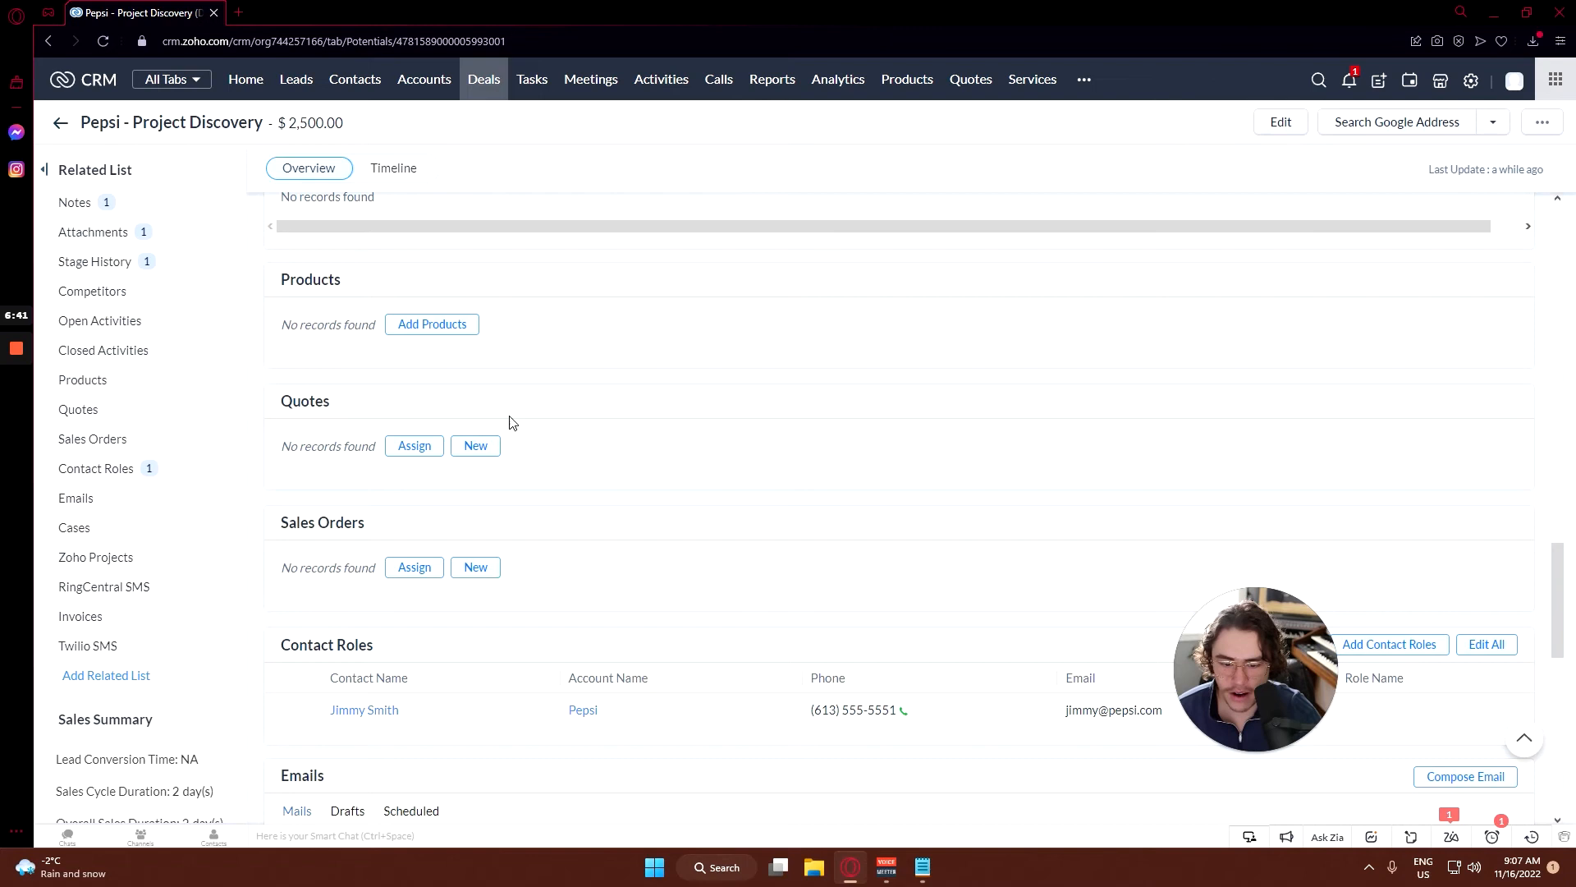
{"action": "left_click_drag", "start_coordinate": [282, 401], "coordinate": [353, 399]}
{"action": "left_click", "coordinate": [354, 399]}
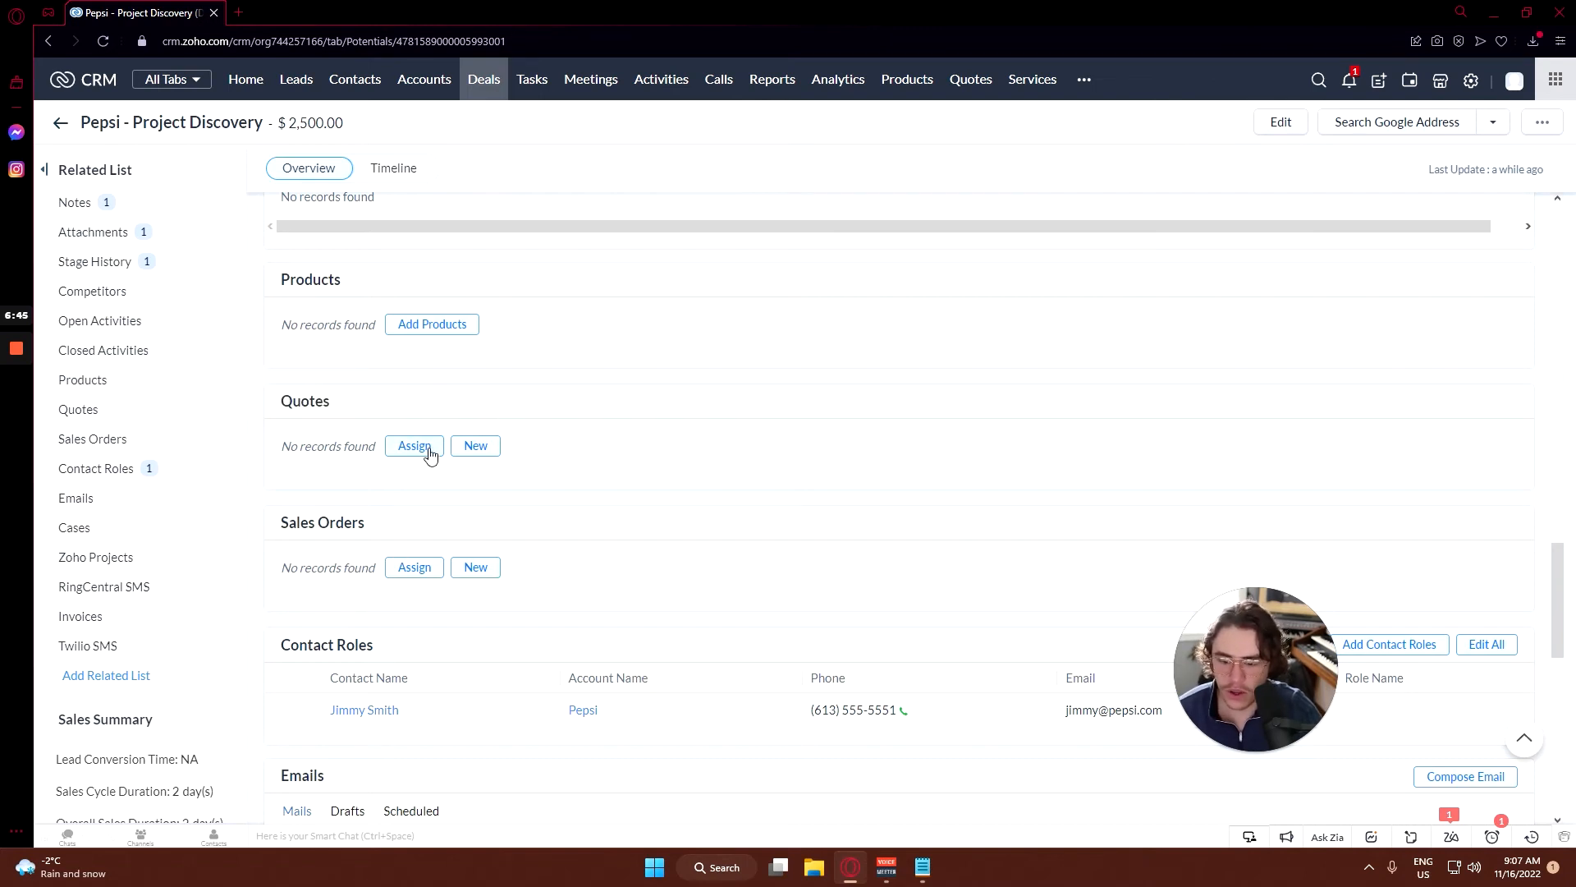
{"action": "scroll", "coordinate": [492, 388], "scroll_direction": "up", "scroll_amount": 1}
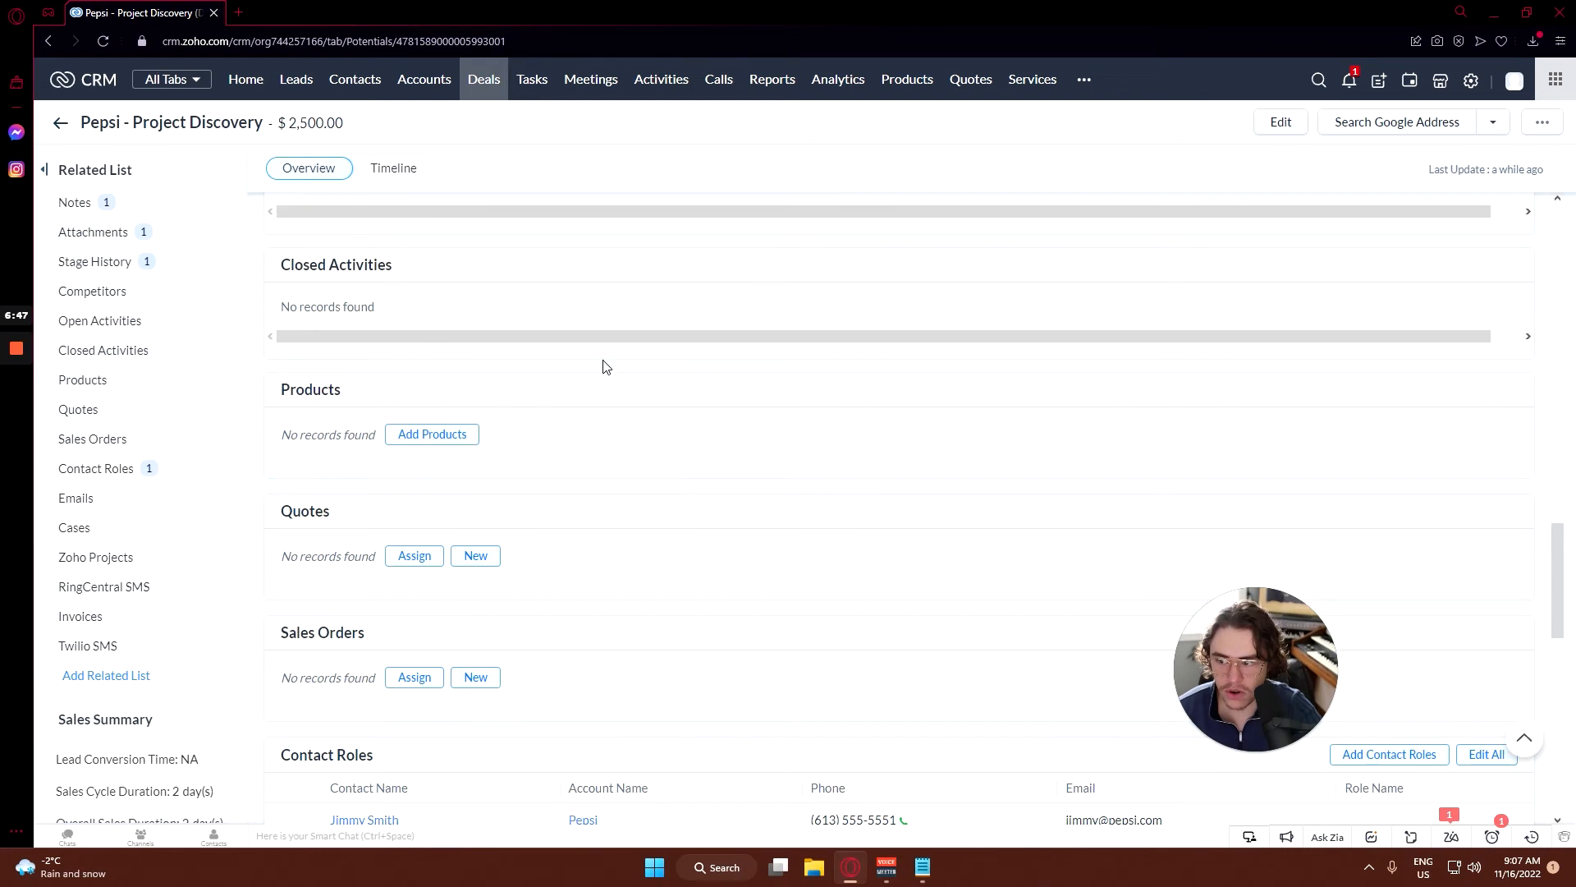
{"action": "scroll", "coordinate": [731, 394], "scroll_direction": "down", "scroll_amount": 2}
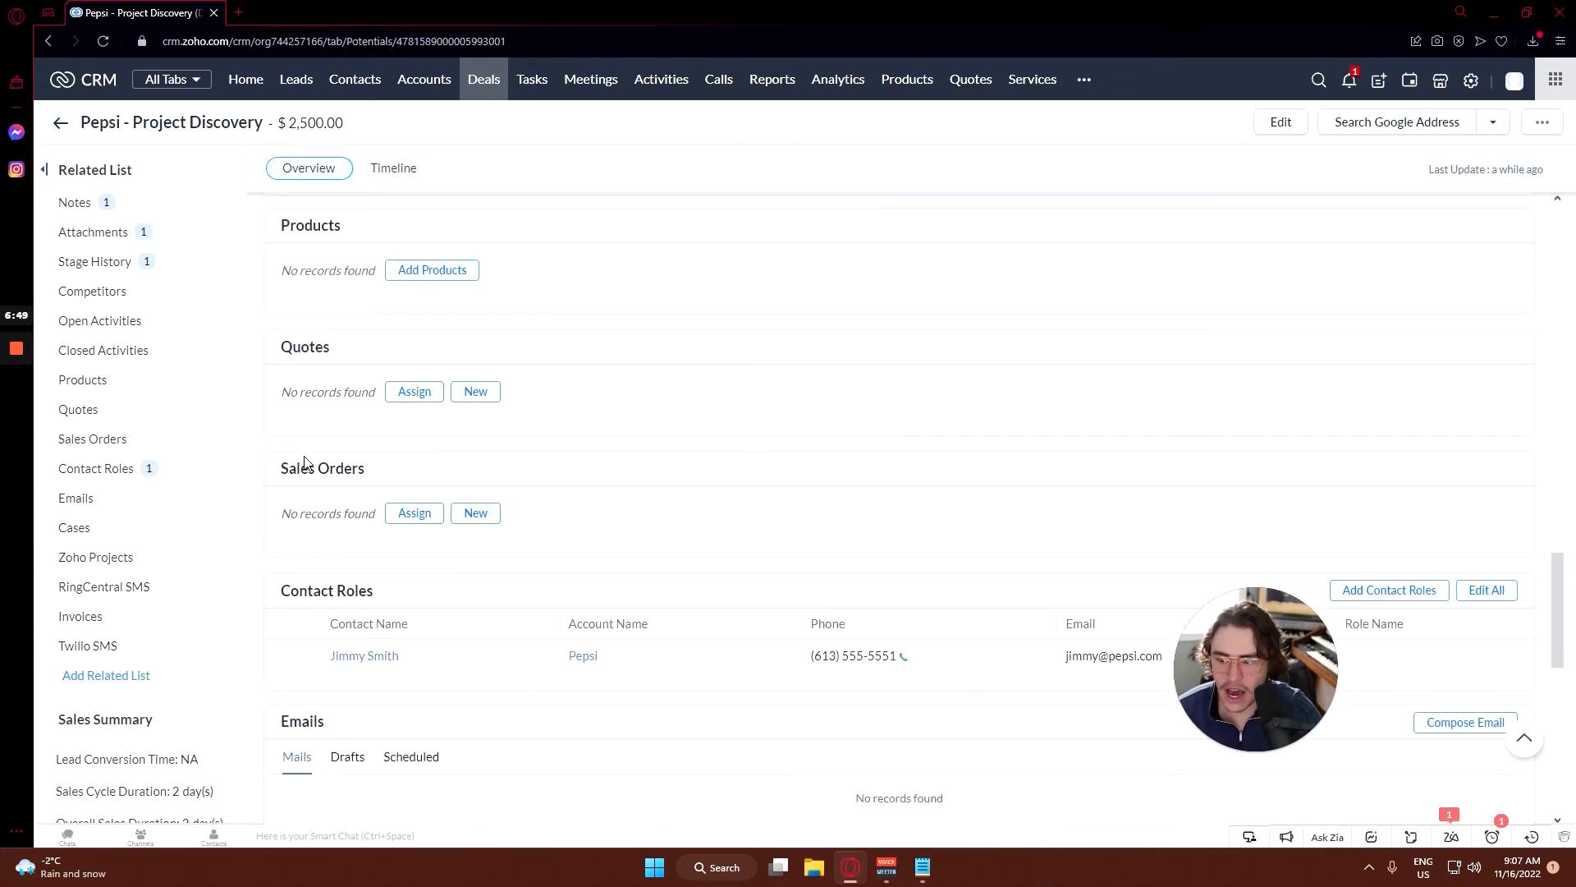
{"action": "left_click_drag", "start_coordinate": [288, 469], "coordinate": [373, 467]}
{"action": "left_click", "coordinate": [367, 466]}
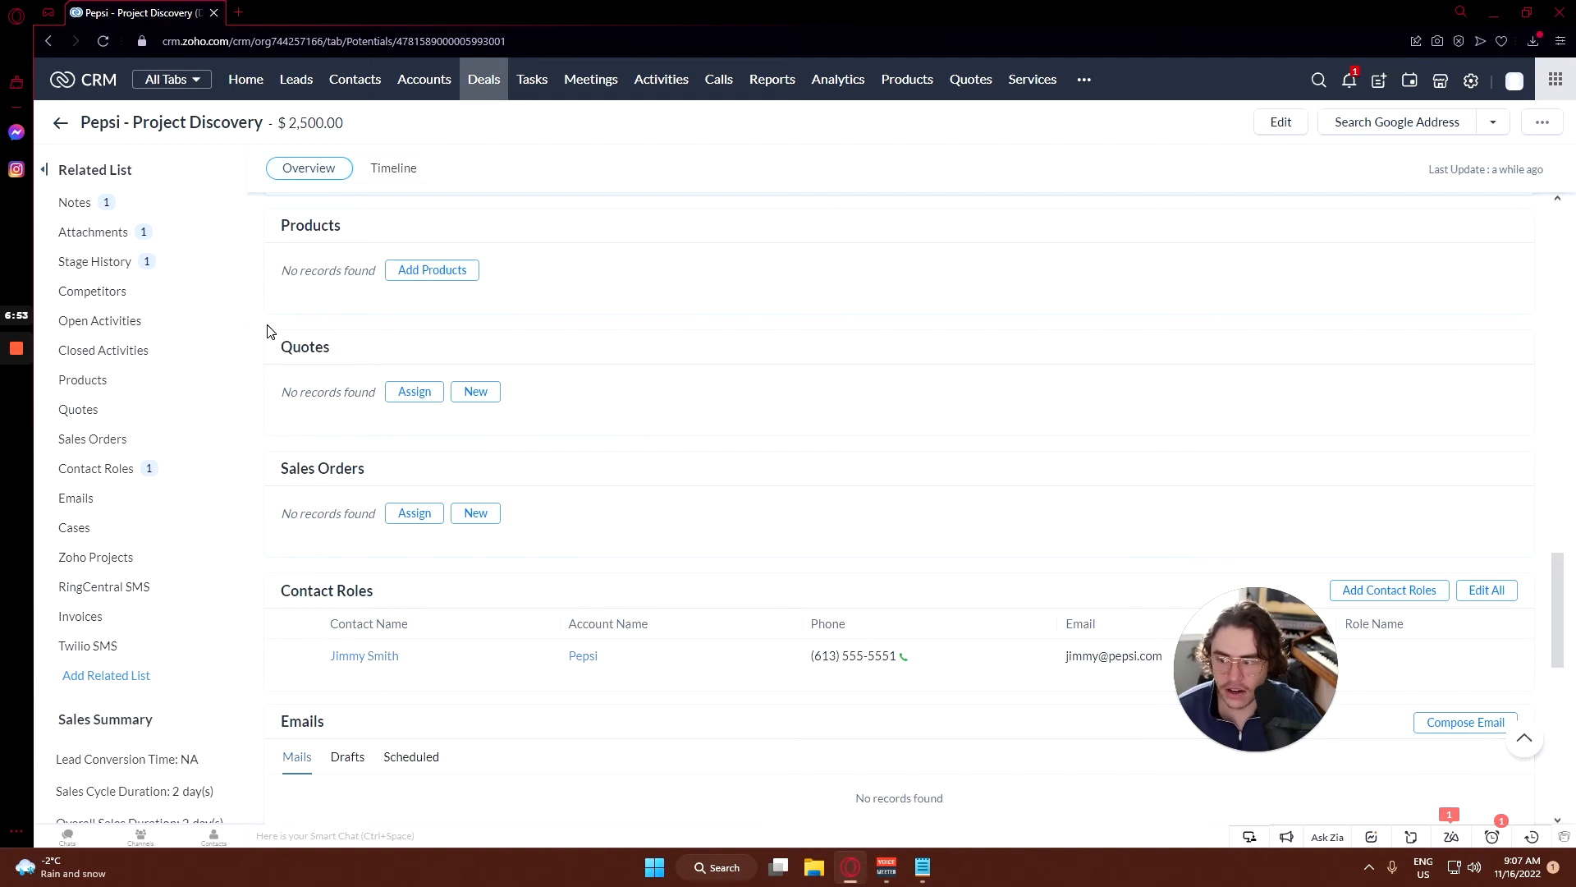
{"action": "left_click_drag", "start_coordinate": [282, 348], "coordinate": [348, 349]}
{"action": "left_click", "coordinate": [348, 351]}
{"action": "left_click_drag", "start_coordinate": [277, 477], "coordinate": [439, 471]}
{"action": "left_click", "coordinate": [439, 473]}
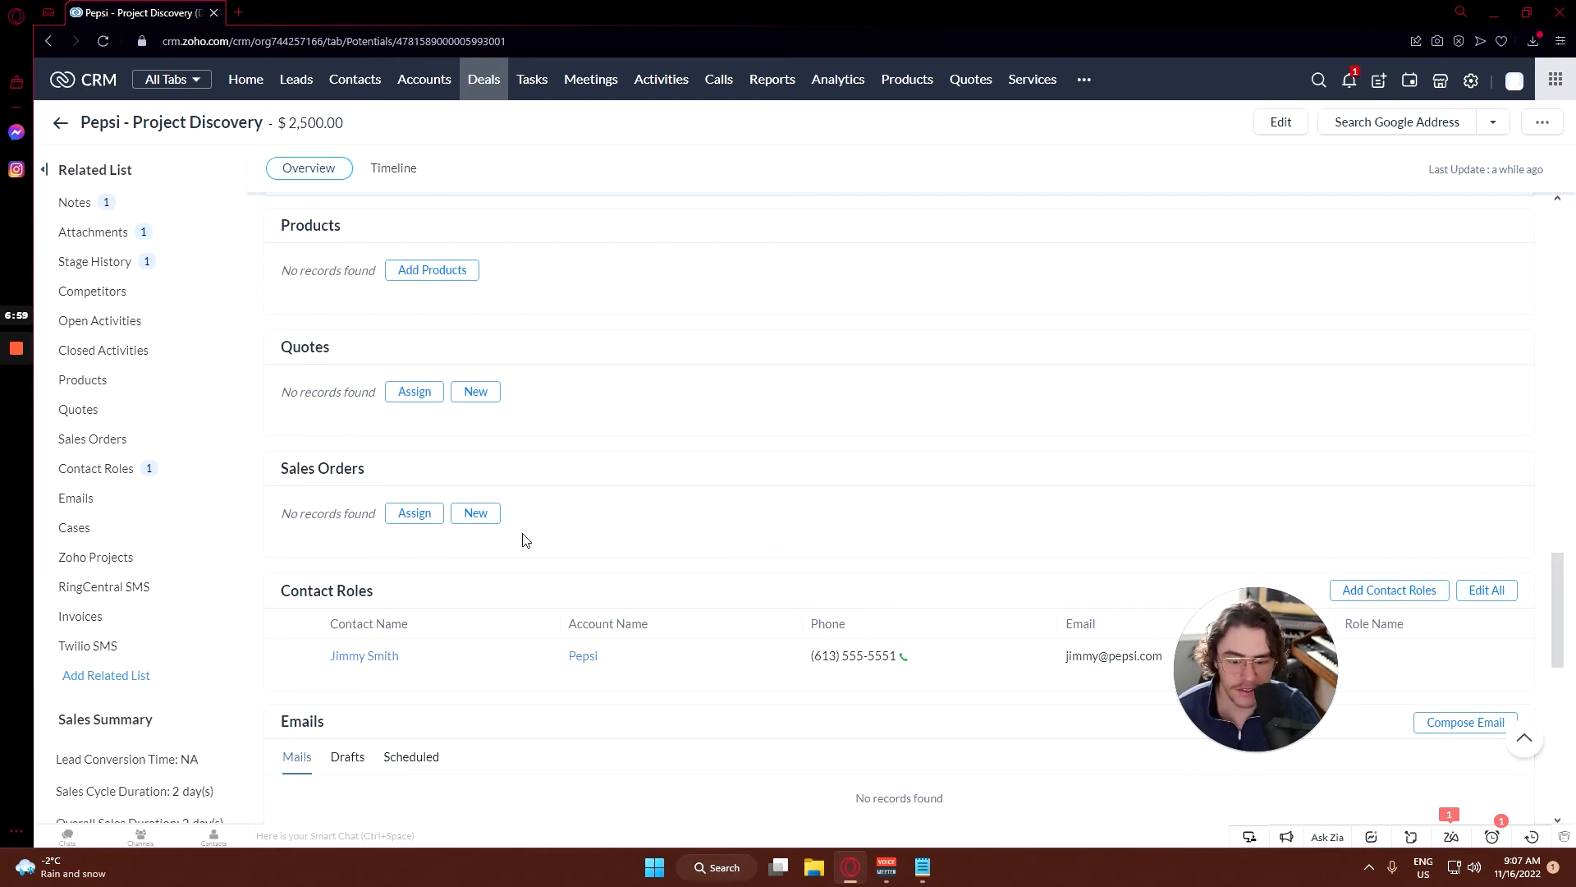
Step: Email the contact, subject "Here is your quote": "Thank you for meeting with me the other day. Here is your quote. Stay awesome," plus the sender's name
{"action": "scroll", "coordinate": [546, 555], "scroll_direction": "down", "scroll_amount": 2}
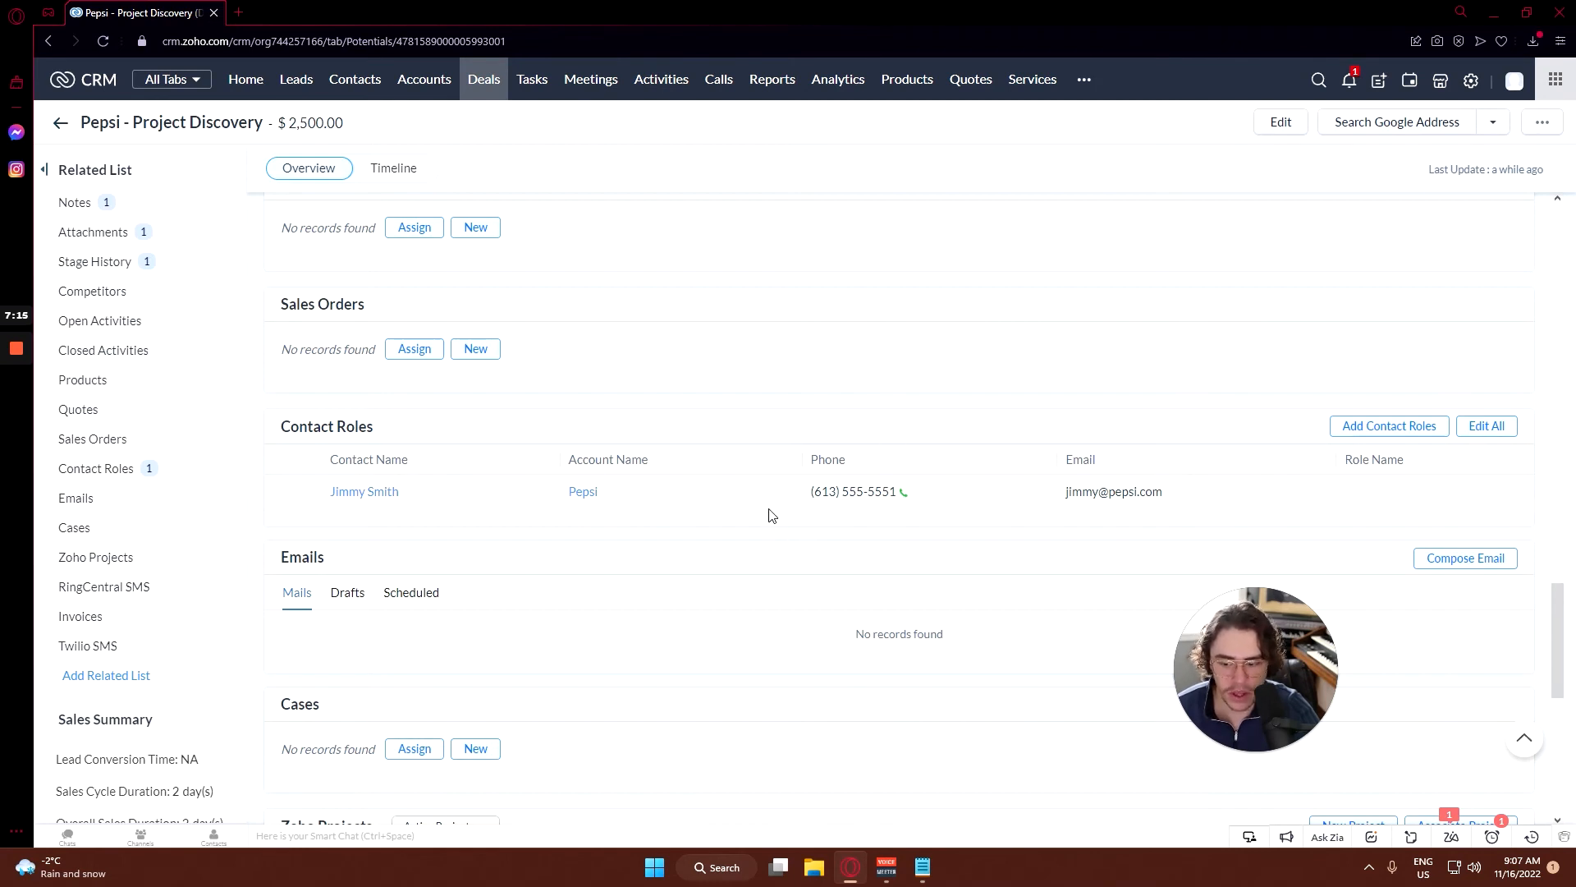
{"action": "scroll", "coordinate": [904, 538], "scroll_direction": "down", "scroll_amount": 2}
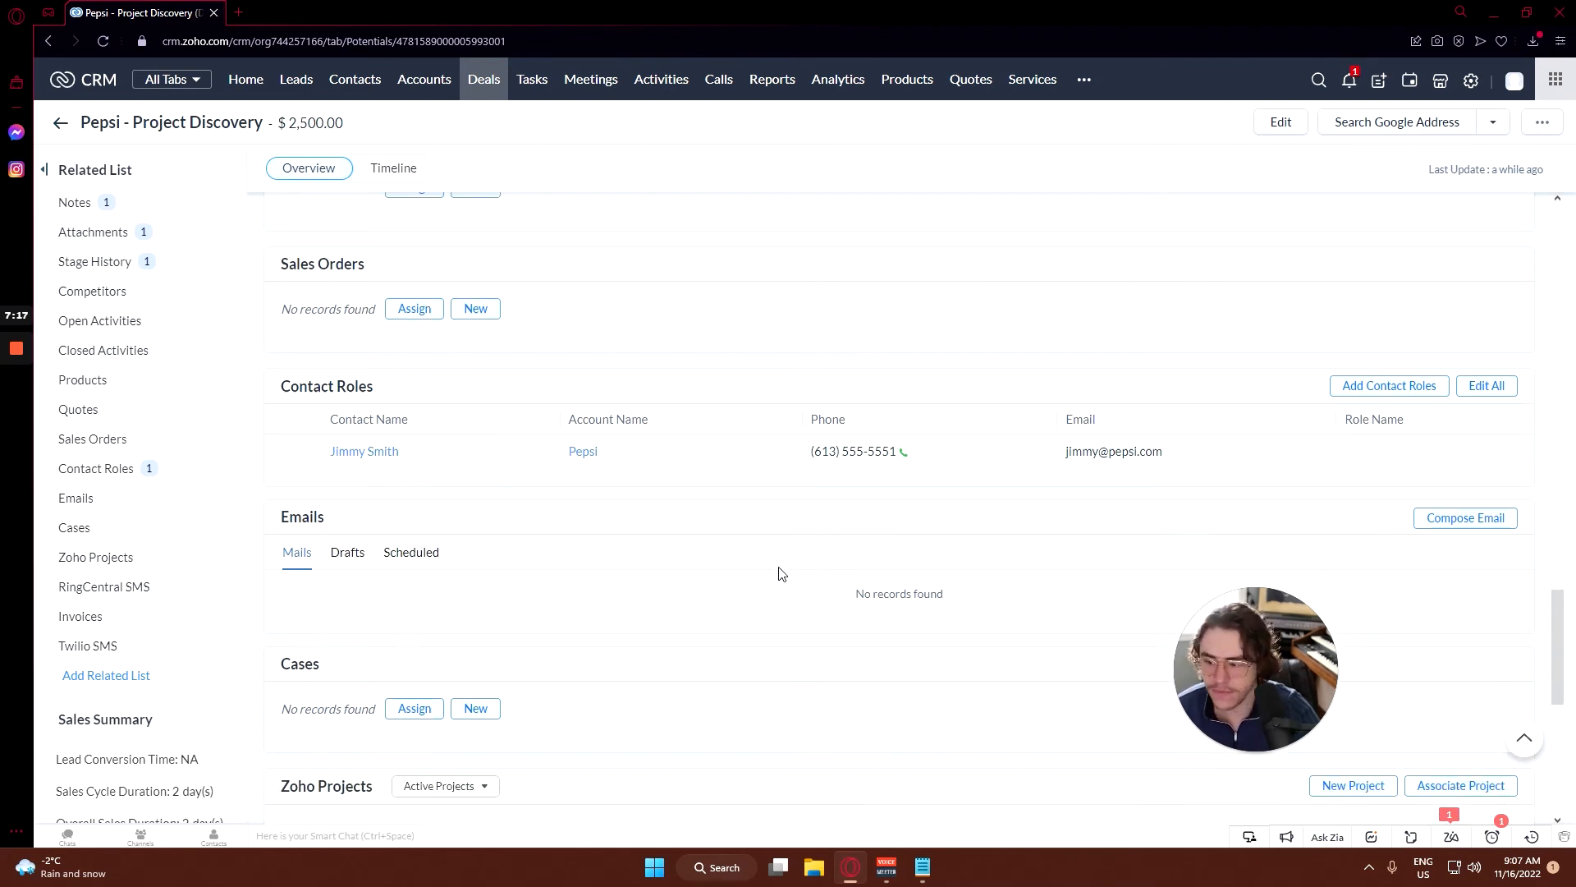
{"action": "left_click", "coordinate": [1436, 450]}
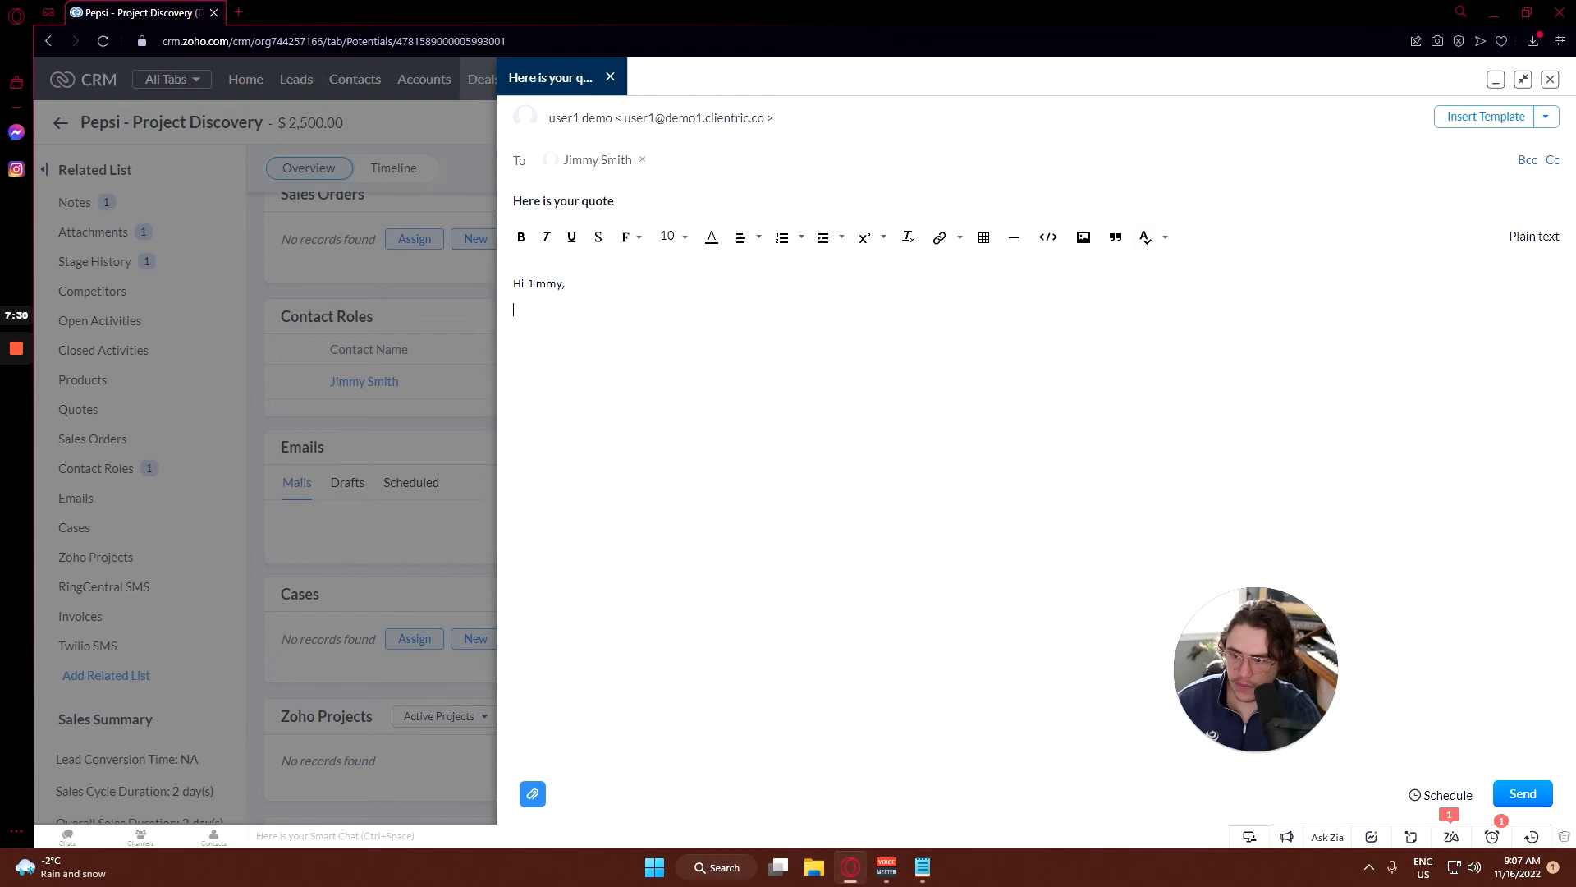
{"action": "type", "text": "Thank you for meet"}
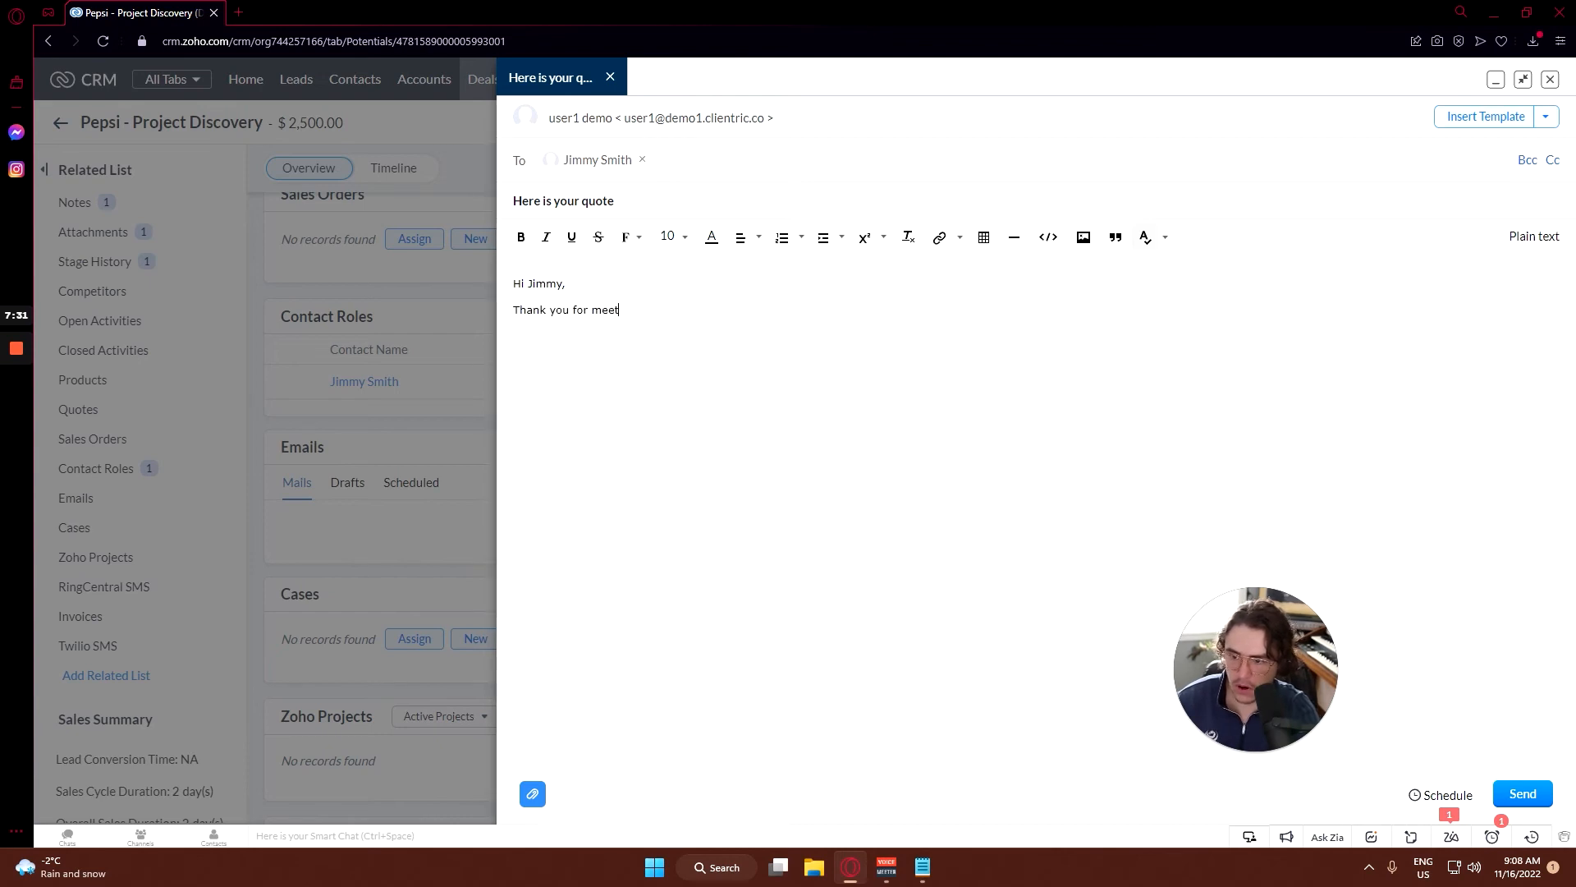
{"action": "type", "text": "ing with me the "}
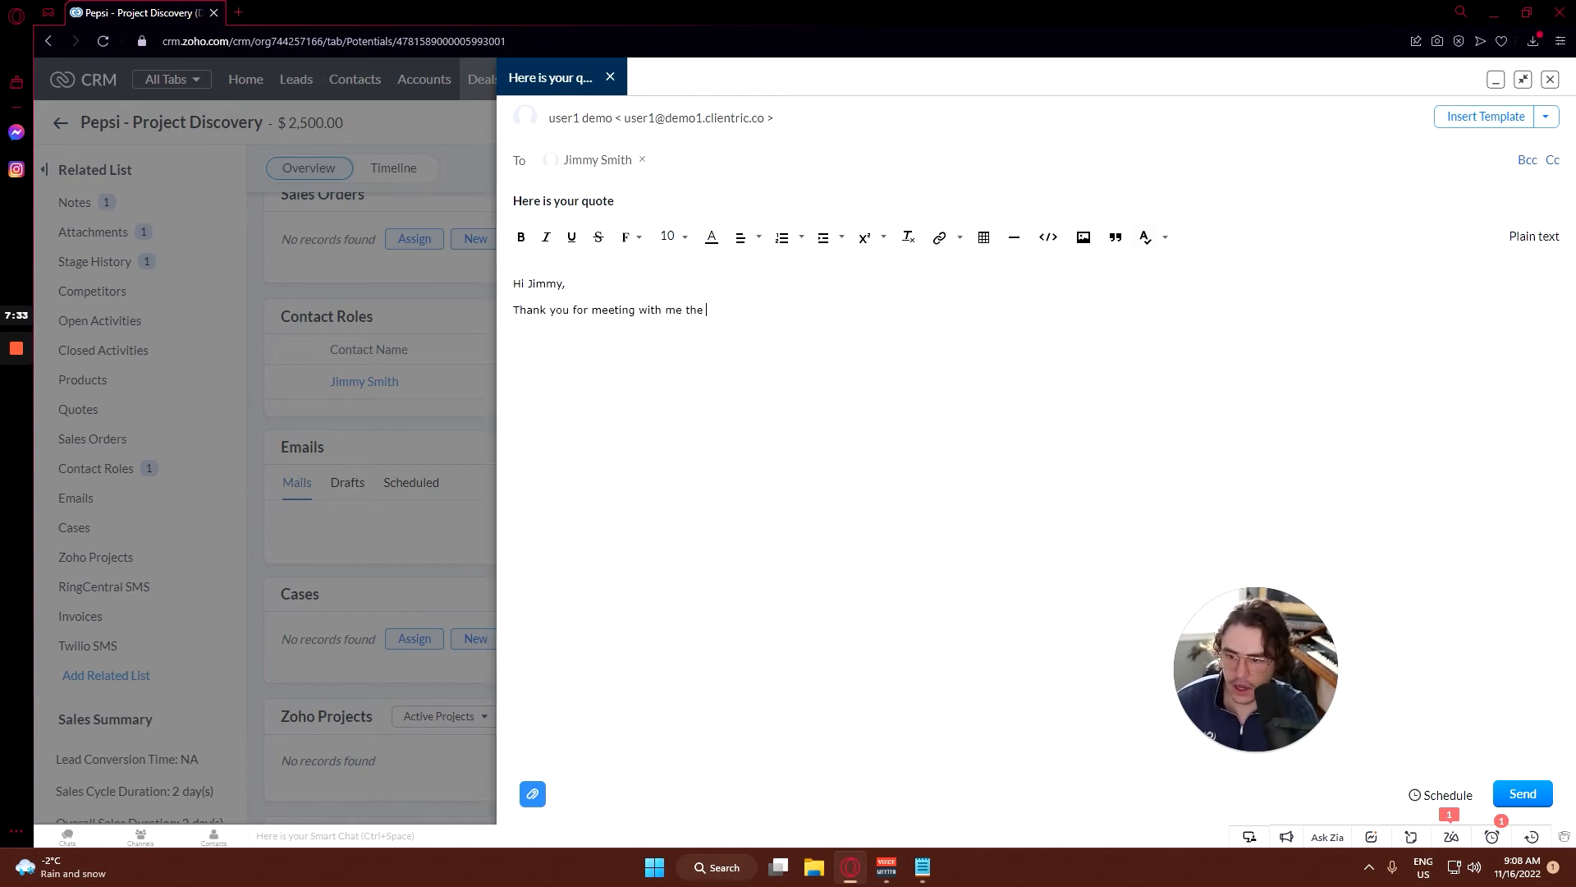
{"action": "type", "text": "other day. Here is your quote."}
{"action": "key", "text": "Return"}
{"action": "type", "text": "Stay awesome,"}
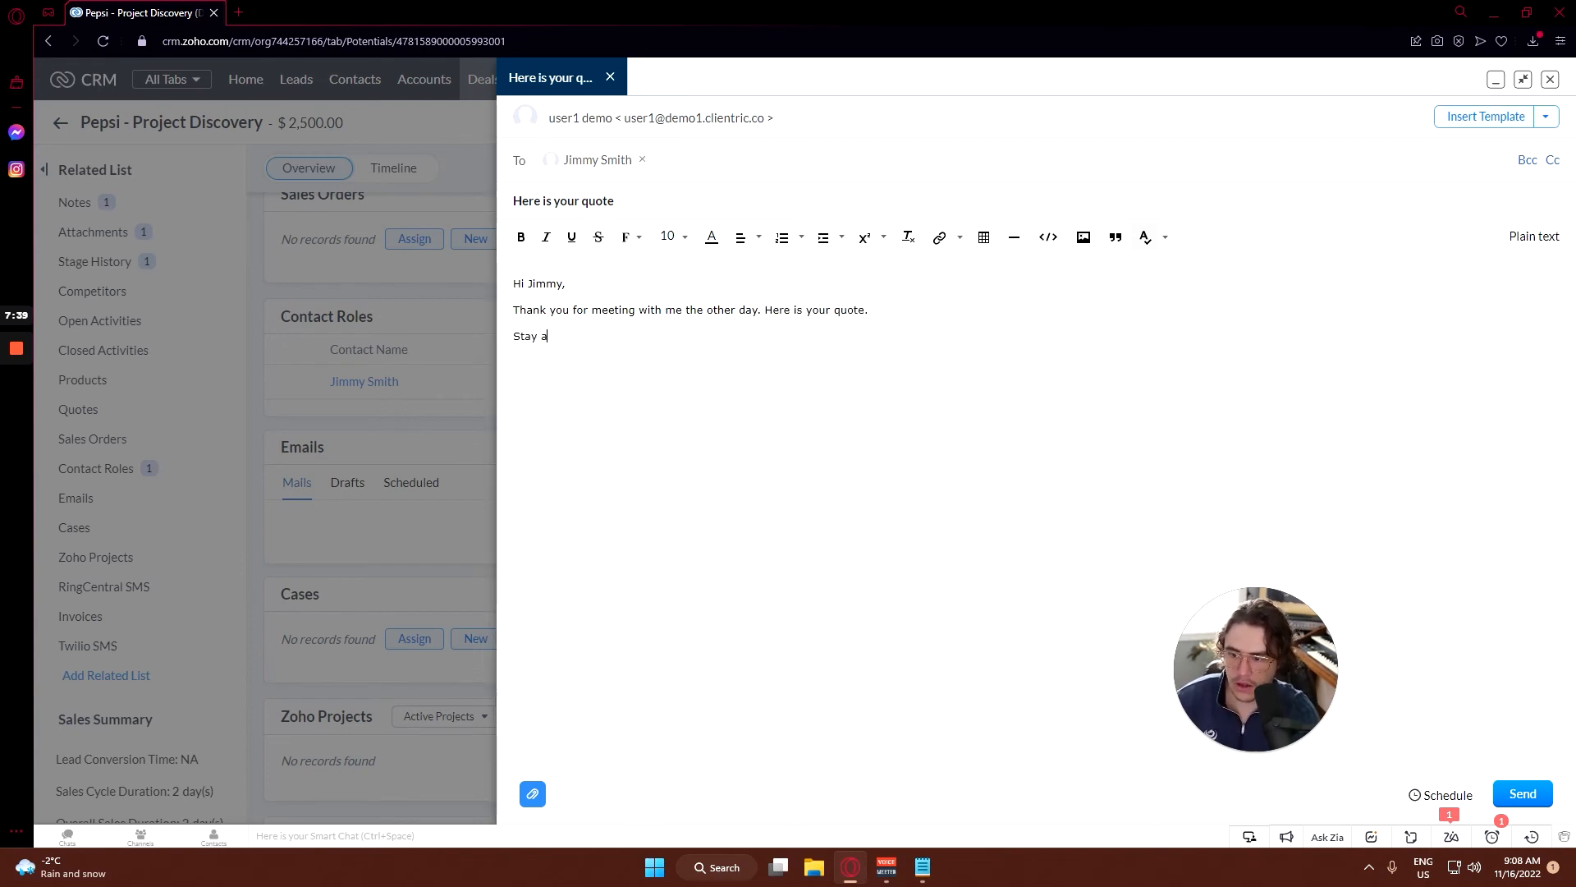
{"action": "key", "text": "Return"}
{"action": "type", "text": "Kiefer"}
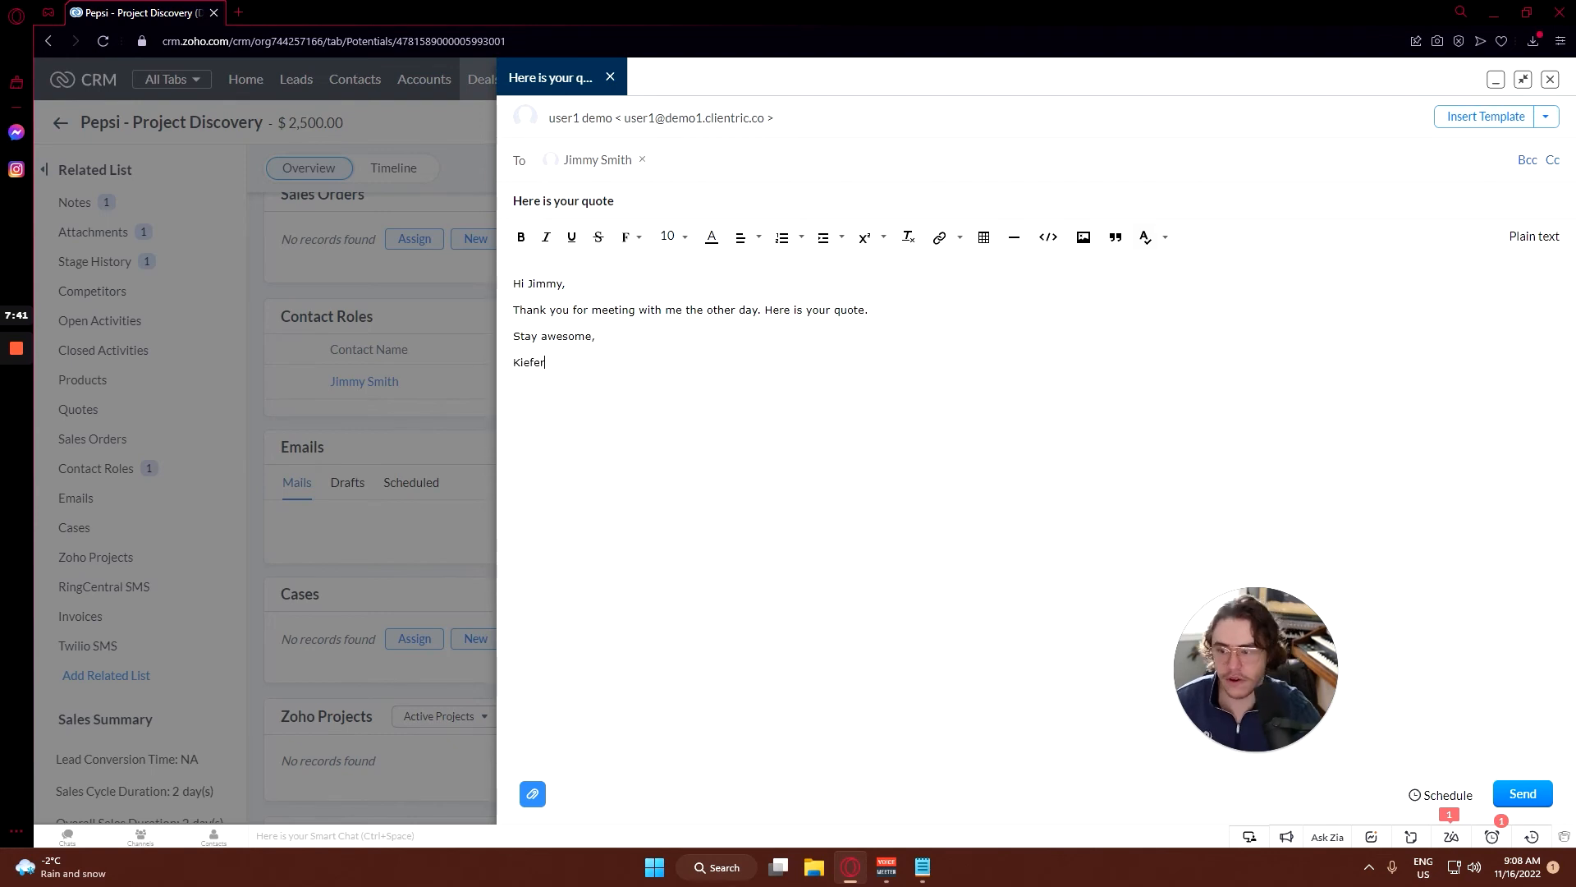
{"action": "left_click", "coordinate": [1541, 794]}
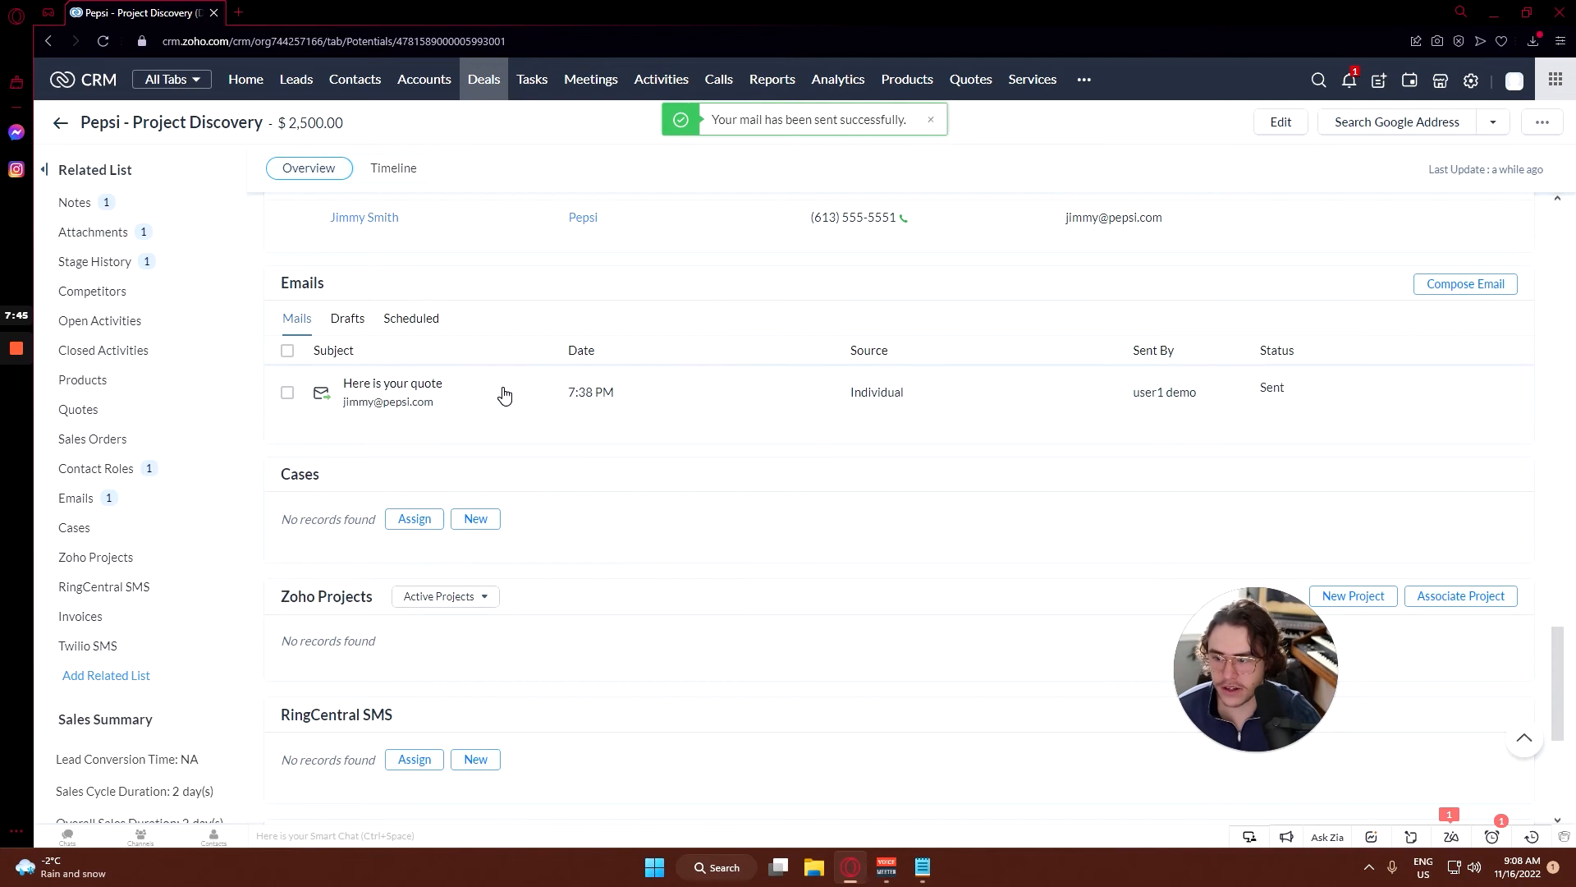
Step: Check the sent "Here is your quote" email and look at the deal's Cases and Zoho Projects sections
{"action": "left_click", "coordinate": [504, 395]}
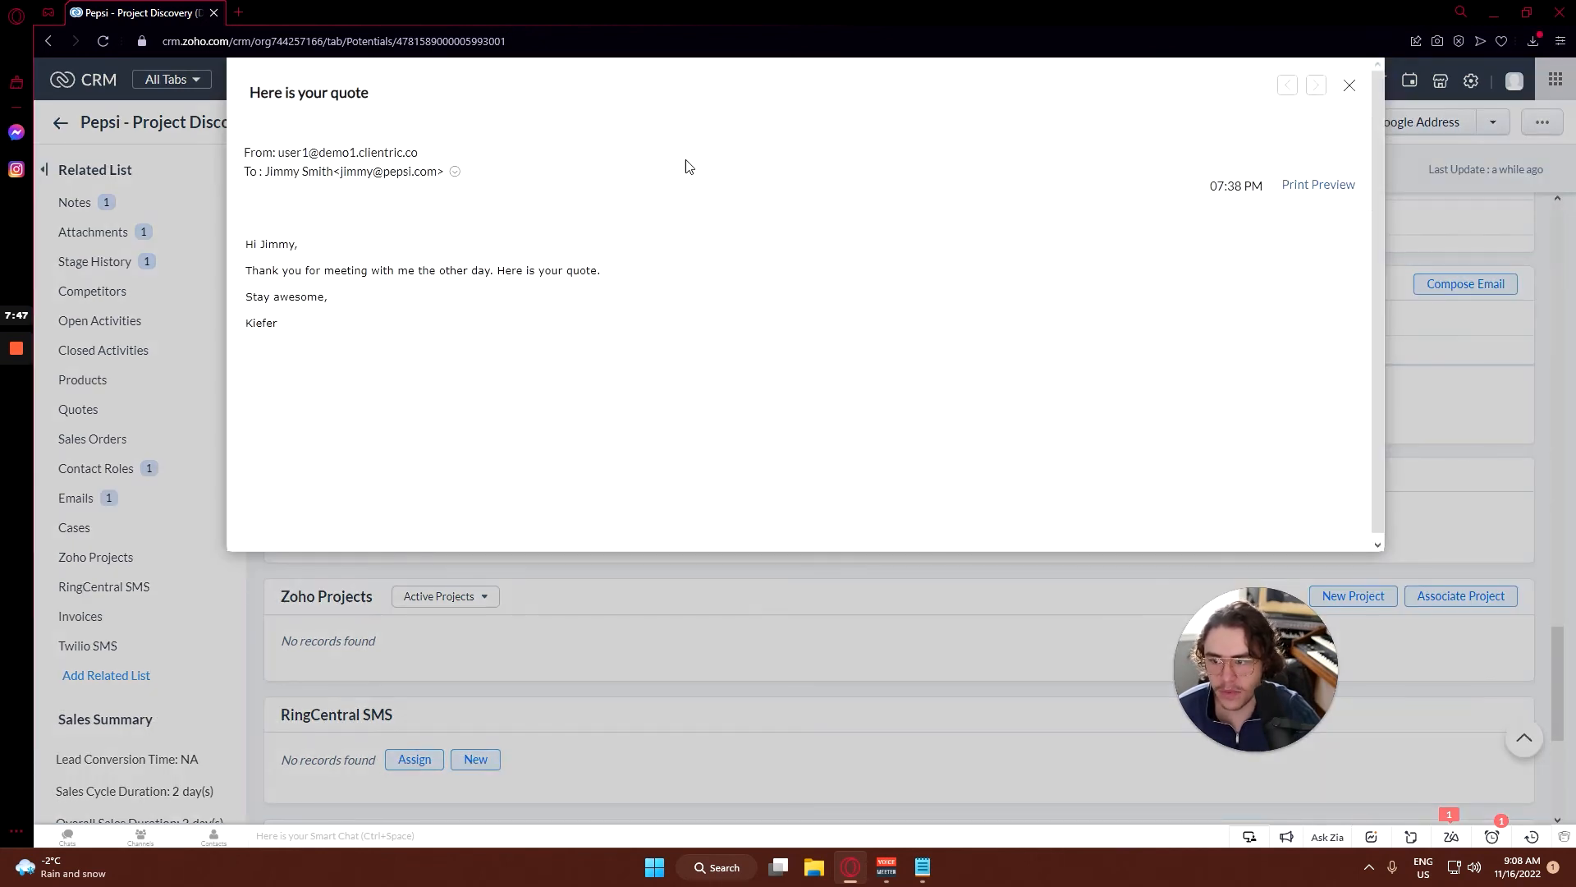
{"action": "left_click", "coordinate": [1348, 85]}
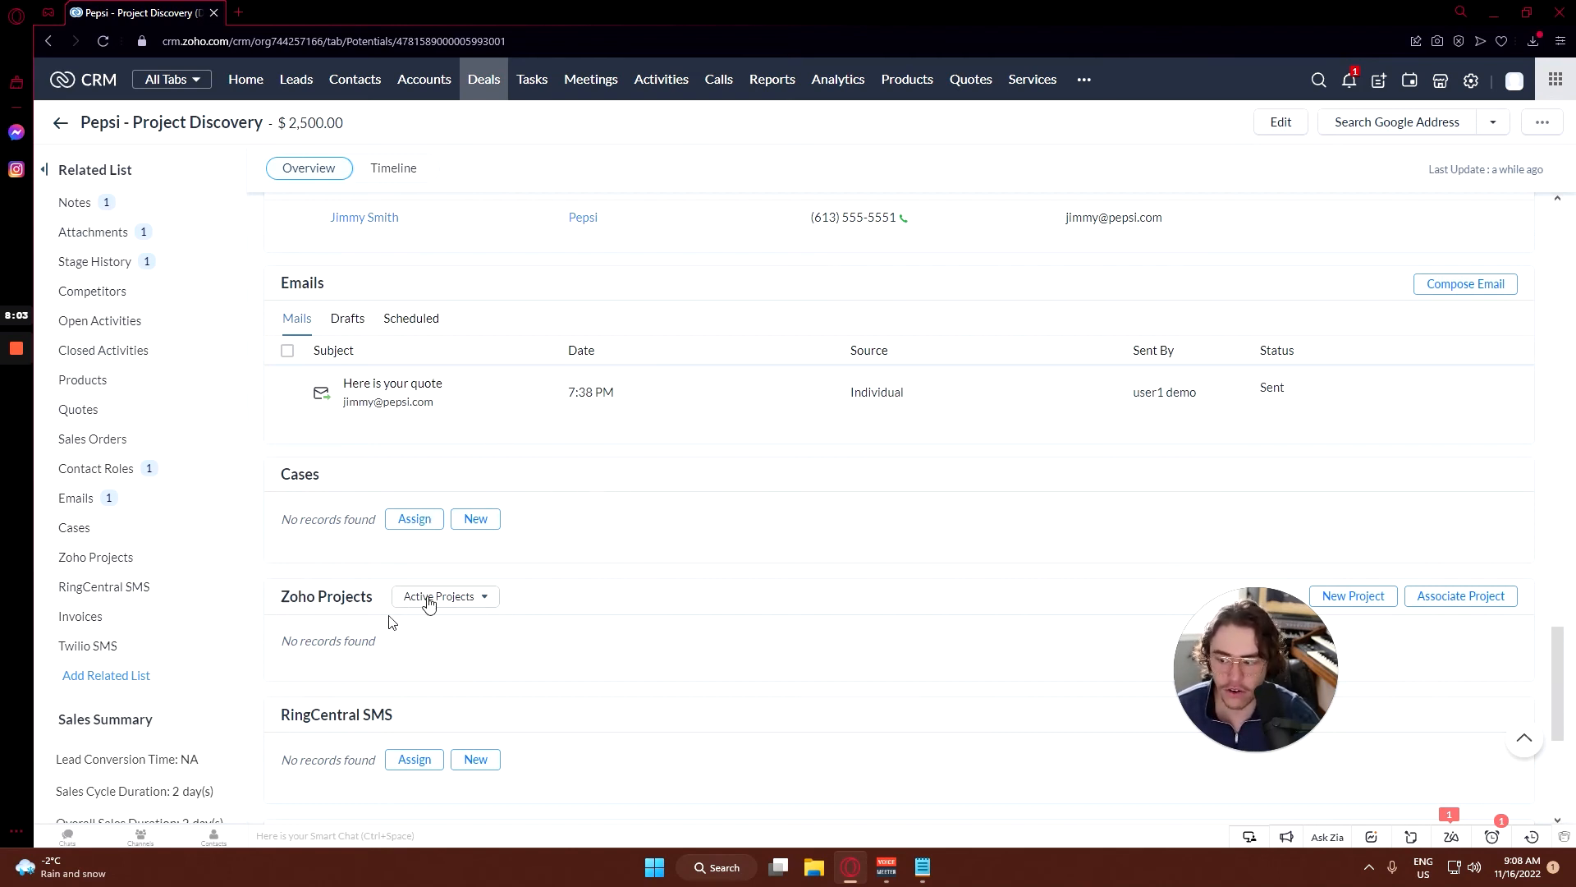
{"action": "left_click_drag", "start_coordinate": [291, 474], "coordinate": [367, 471]}
{"action": "left_click", "coordinate": [367, 470]}
{"action": "scroll", "coordinate": [424, 502], "scroll_direction": "down", "scroll_amount": 1}
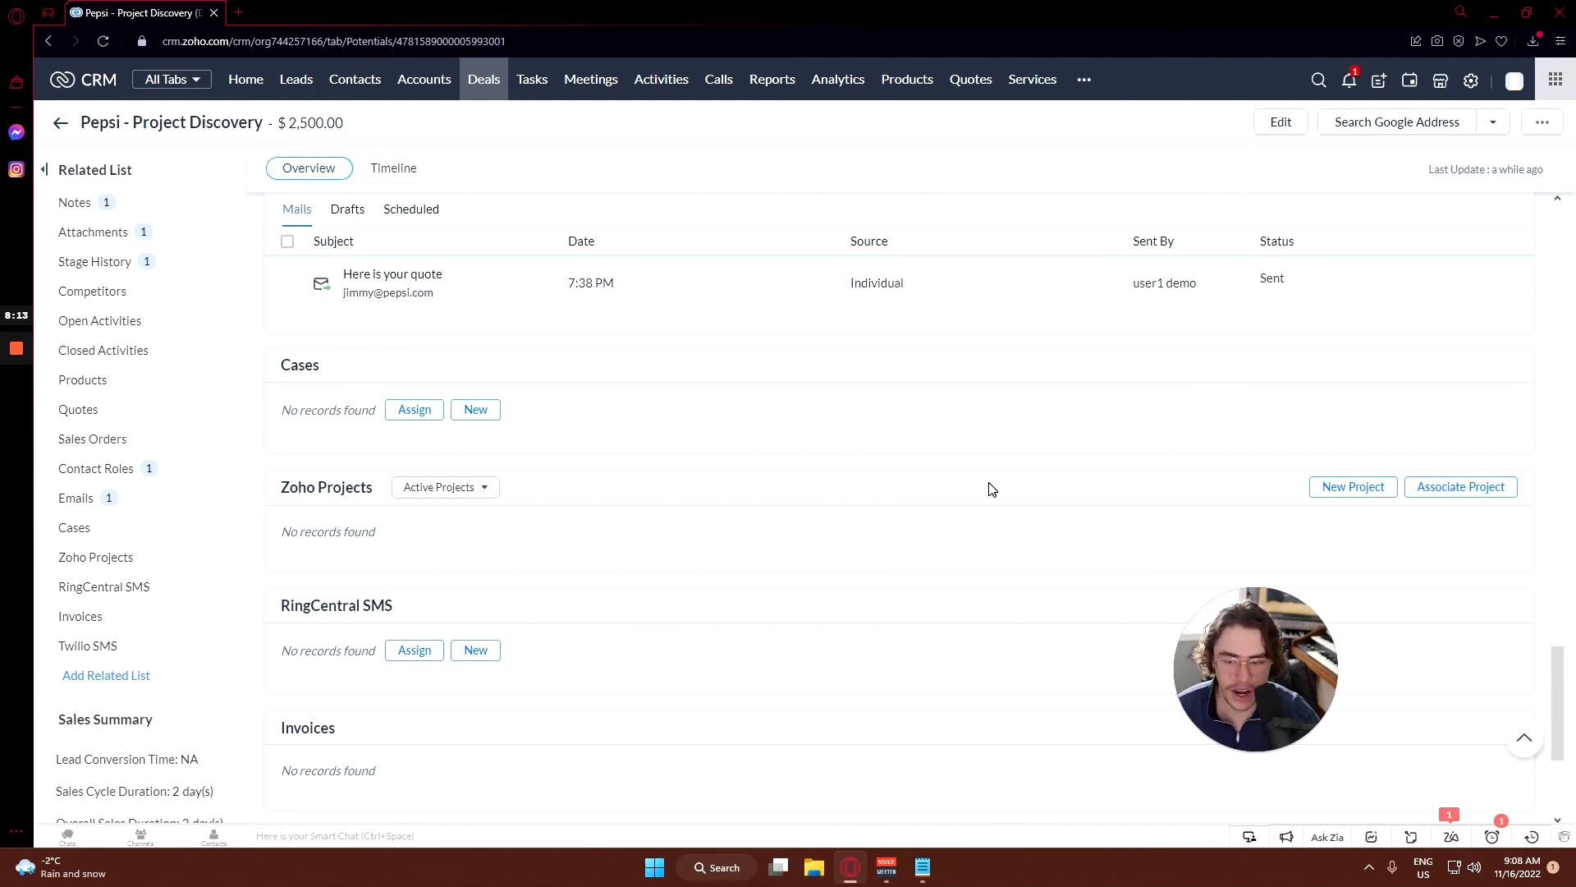